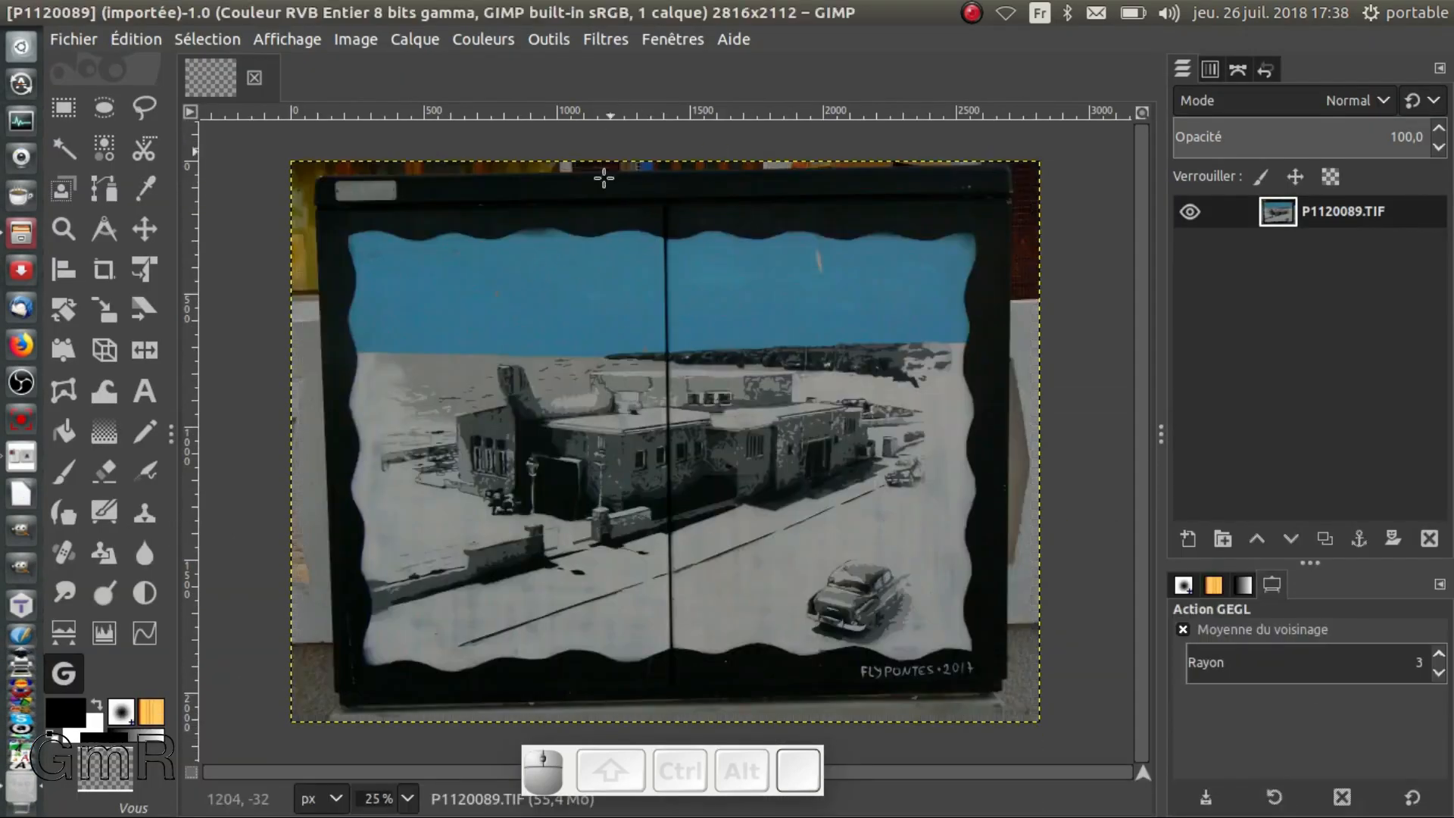
- Check the program's version in its About information
{"action": "left_click", "coordinate": [733, 40]}
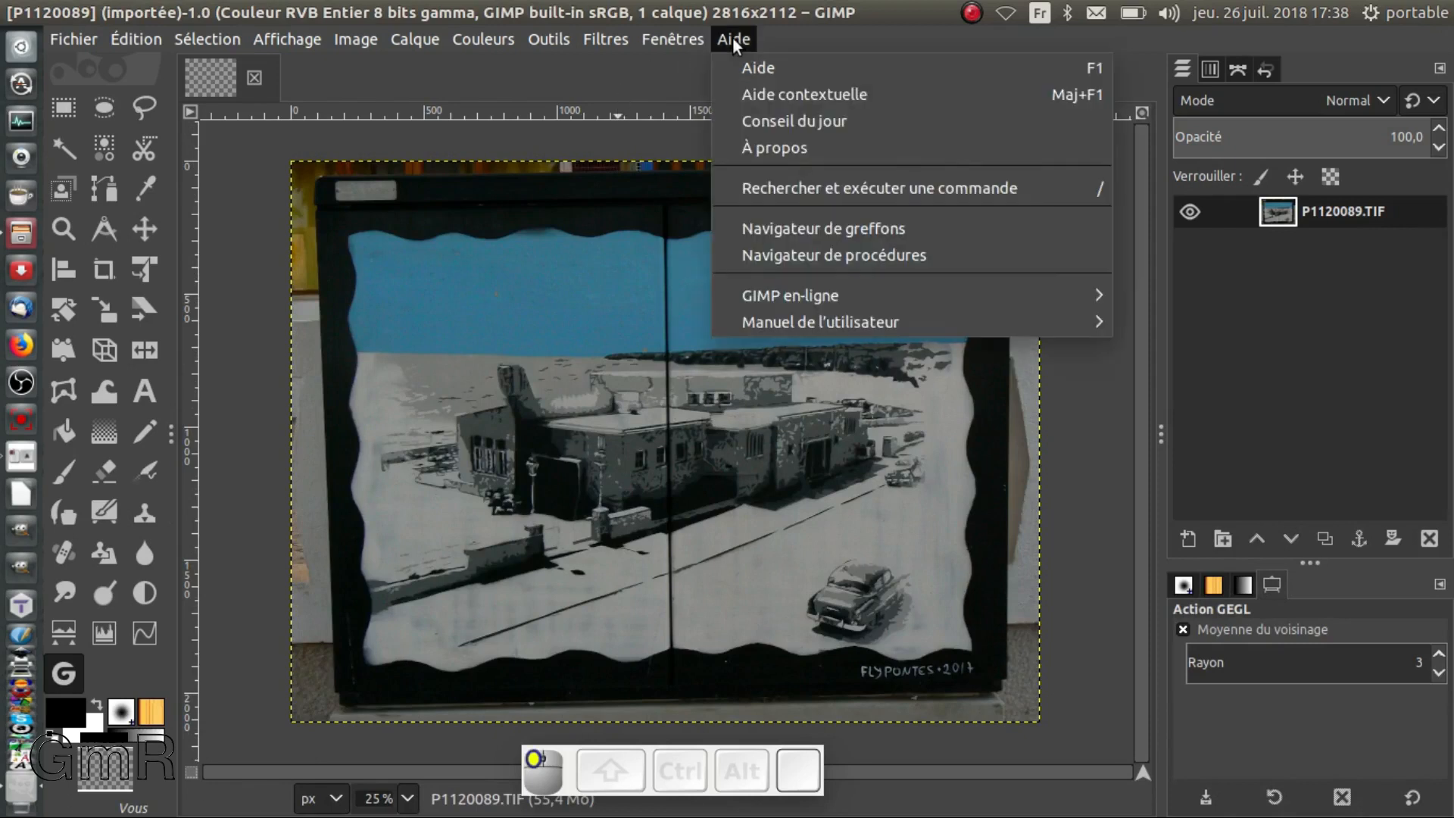
{"action": "left_click", "coordinate": [789, 148]}
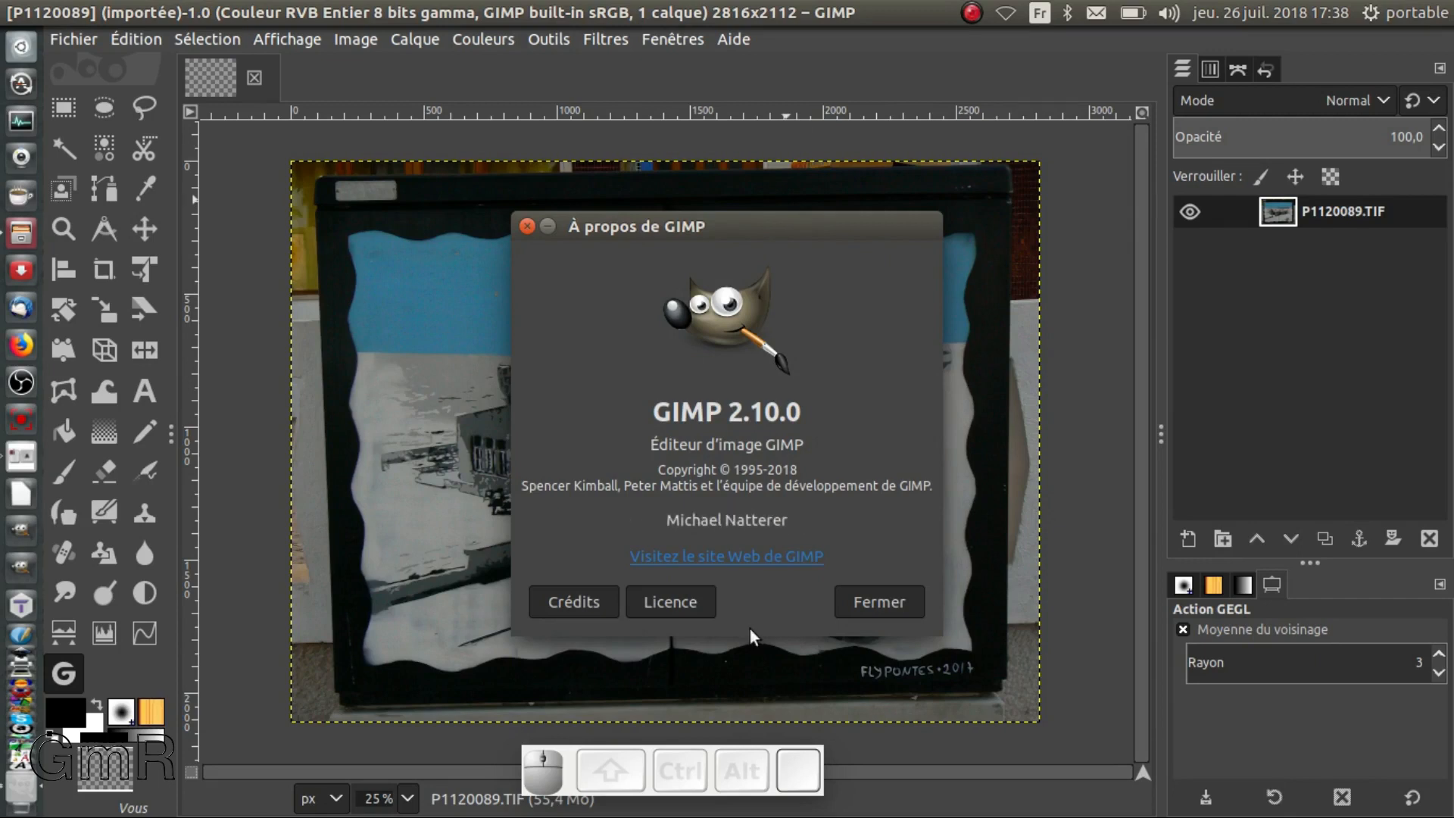
{"action": "left_click", "coordinate": [880, 601]}
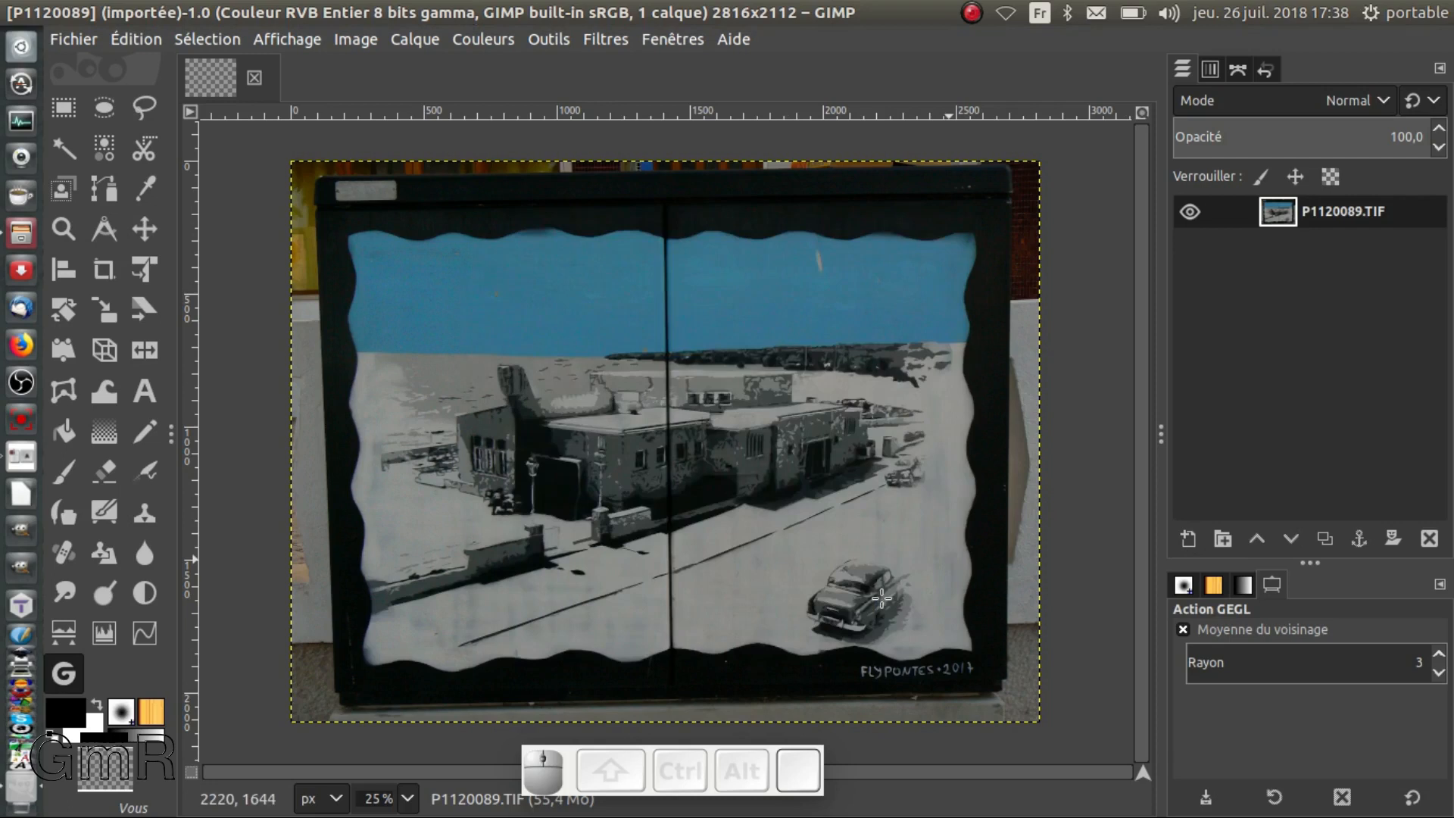
- Set the display scale to 1.4 in the settings of the KeyMon keystroke overlay
{"action": "right_click", "coordinate": [568, 766]}
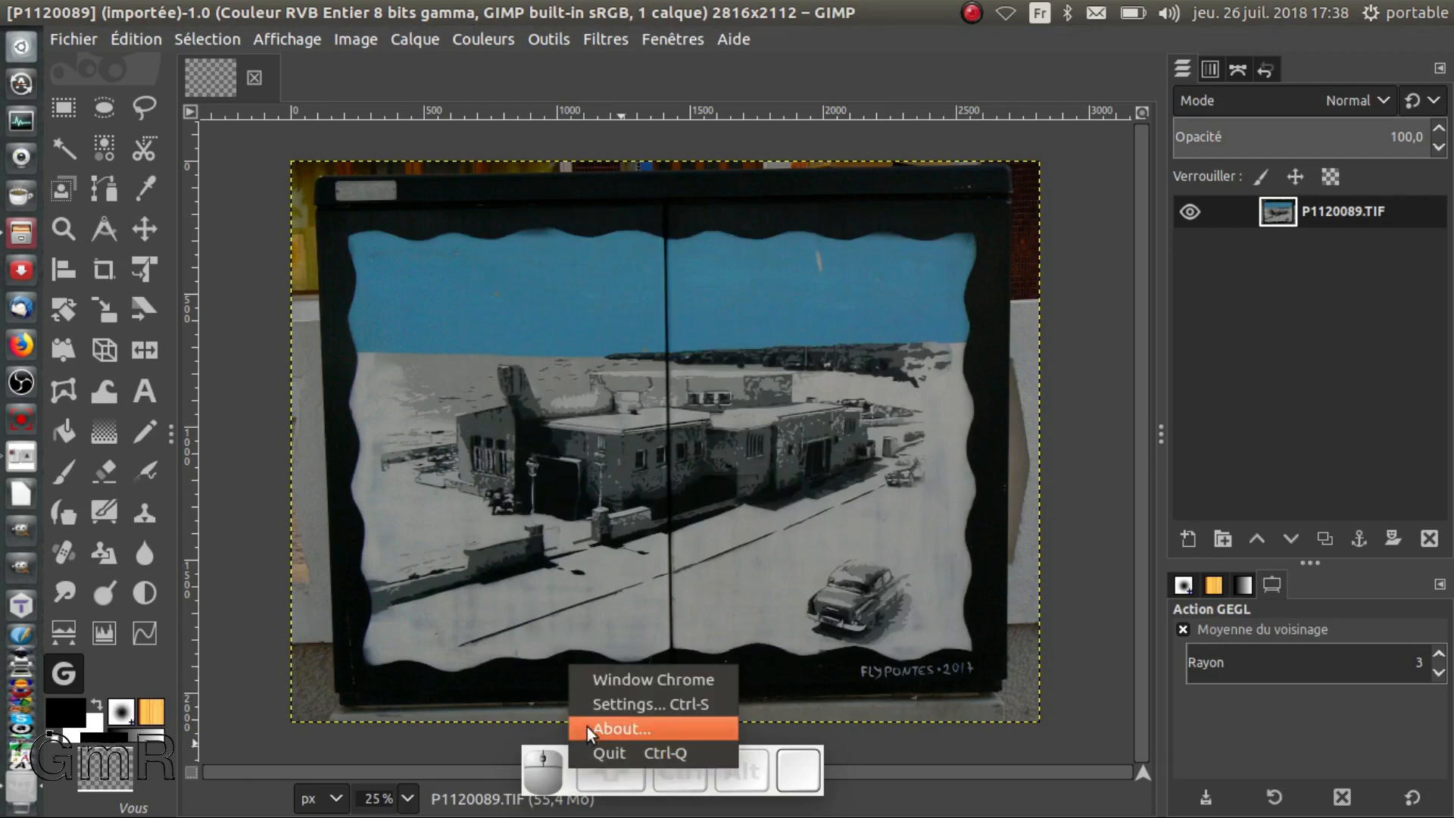
{"action": "left_click", "coordinate": [626, 702]}
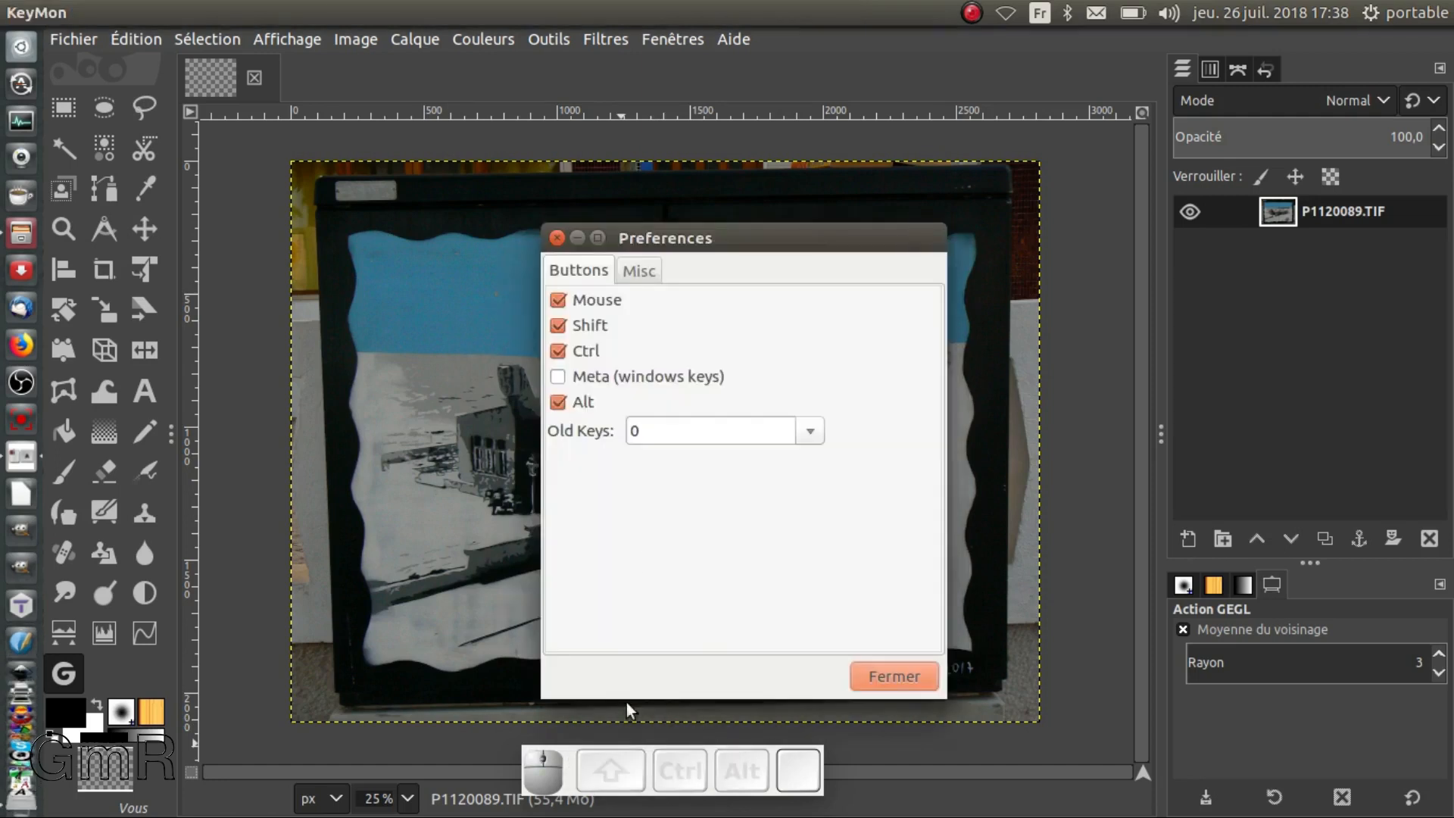
{"action": "left_click", "coordinate": [650, 265]}
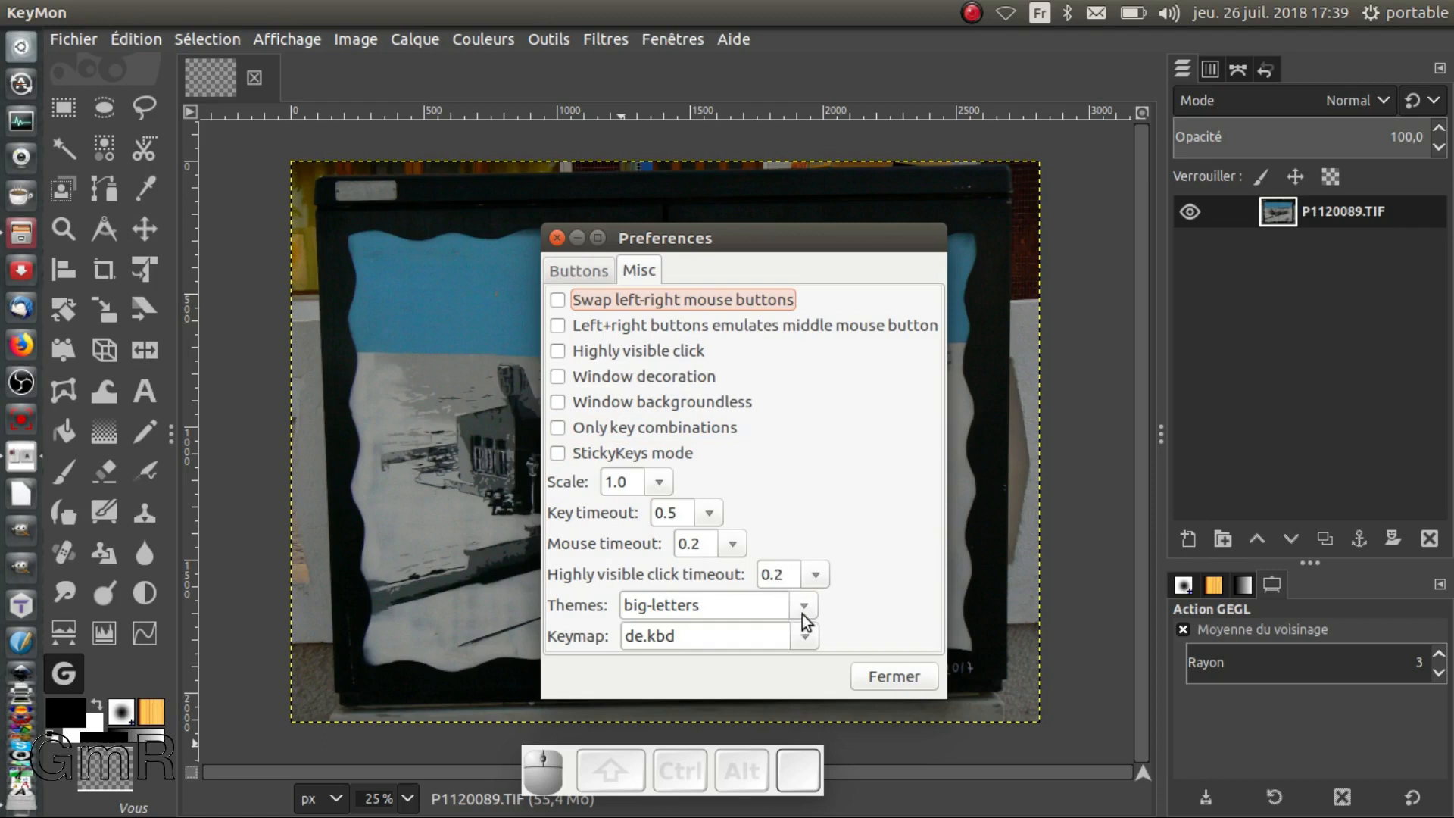
{"action": "left_click", "coordinate": [657, 488]}
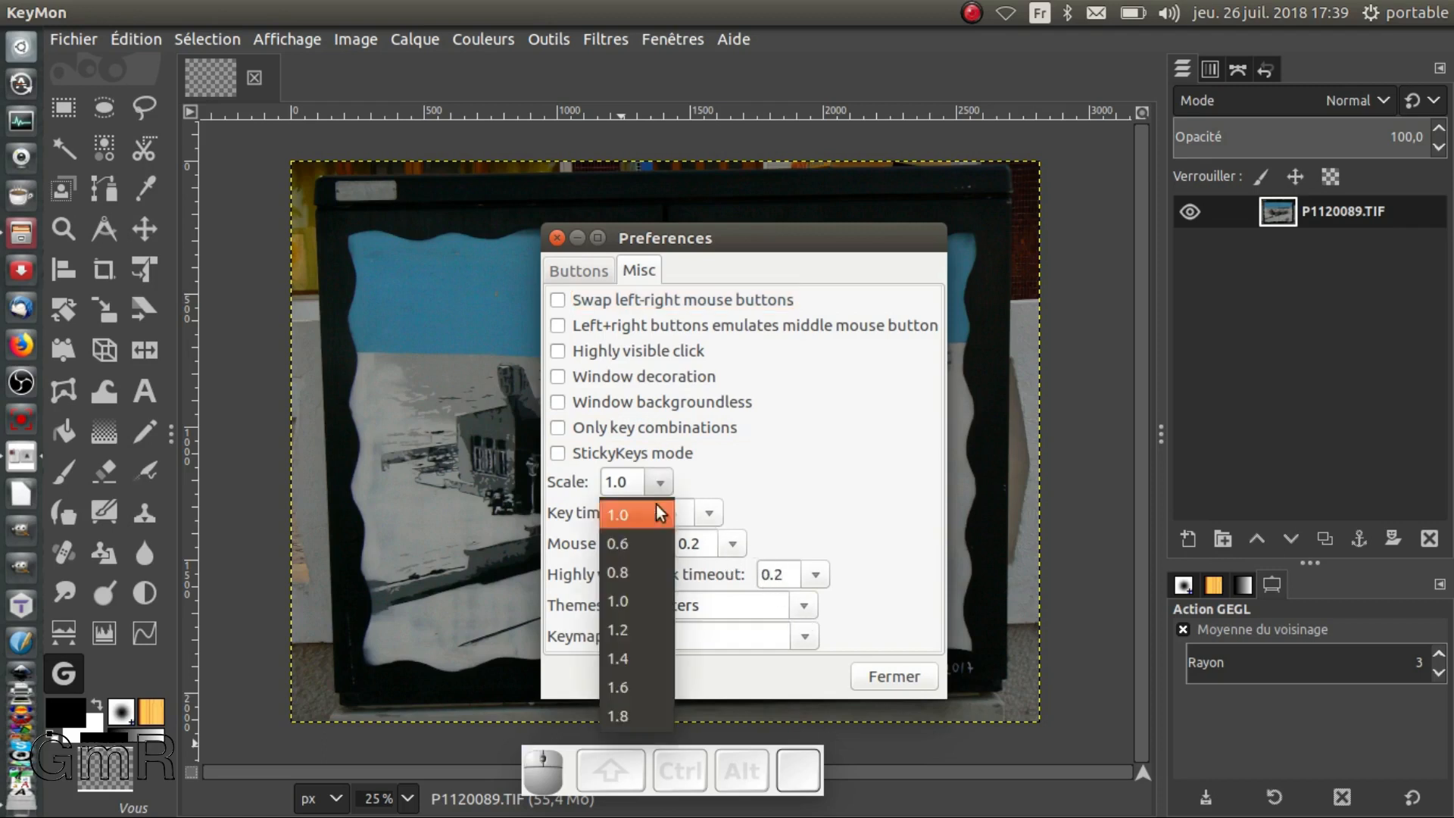
{"action": "left_click", "coordinate": [649, 658]}
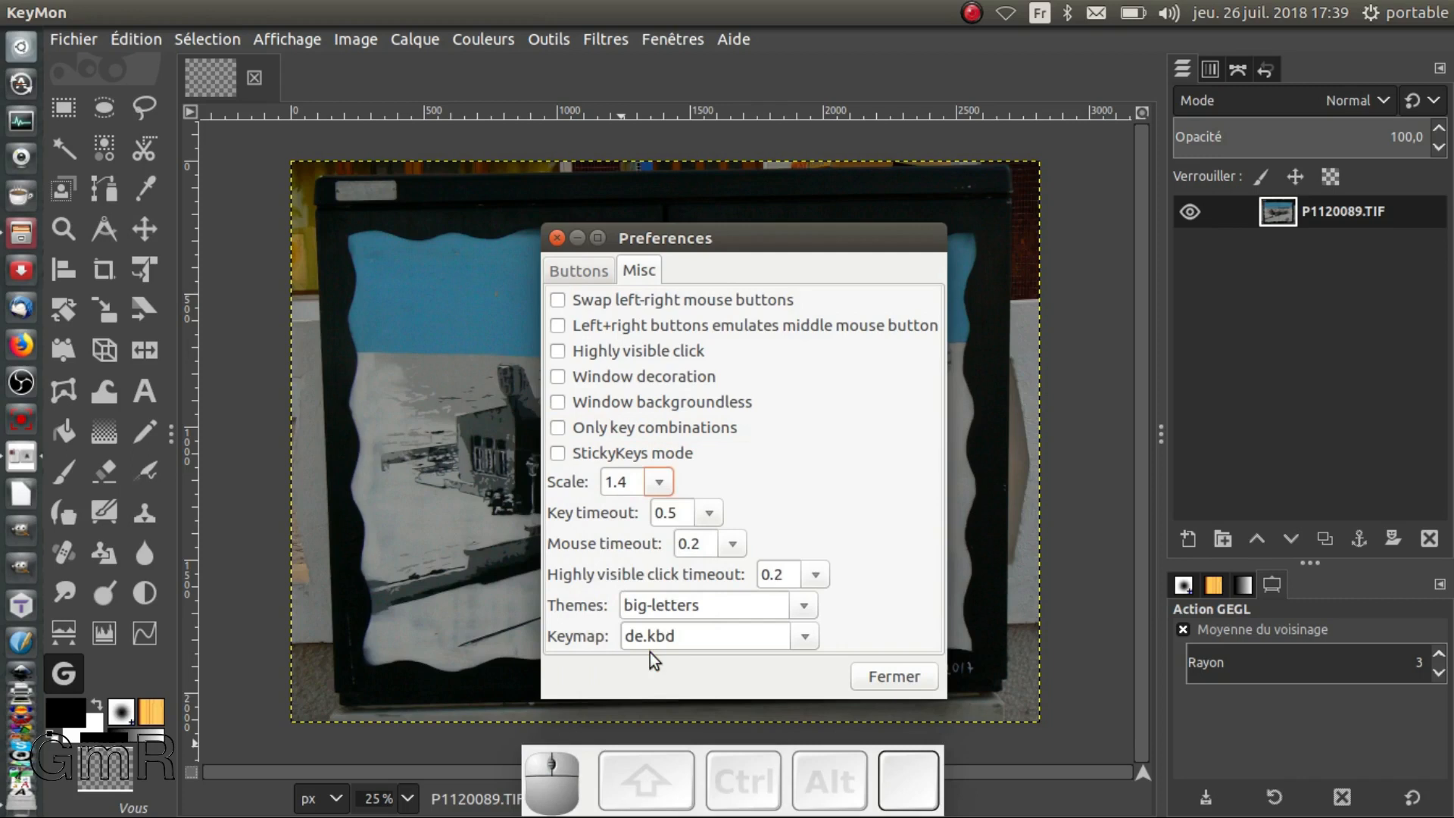
{"action": "left_click", "coordinate": [875, 674]}
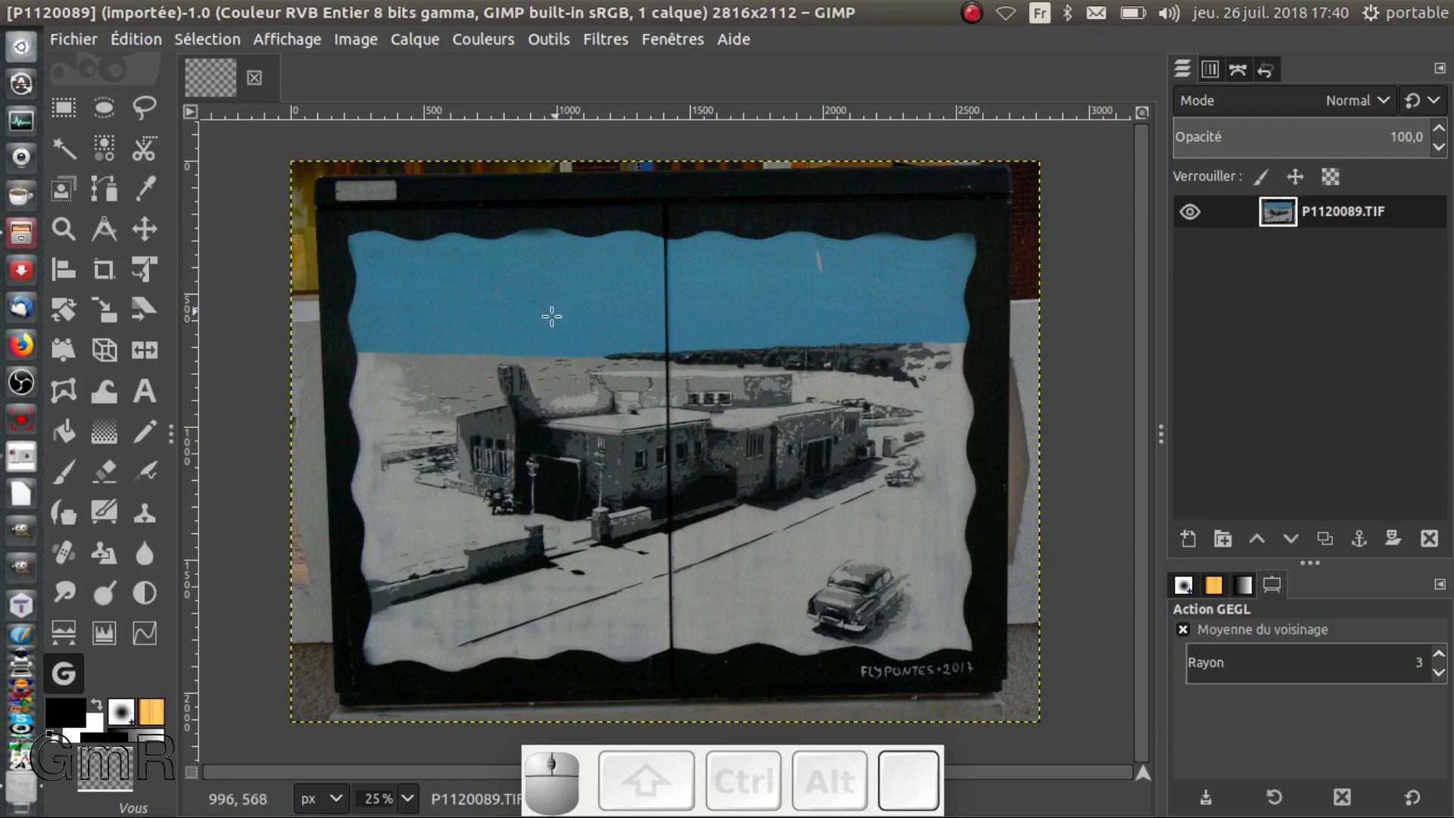
{"action": "scroll", "coordinate": [493, 322], "scroll_direction": "up", "scroll_amount": 4, "text": "ctrl"}
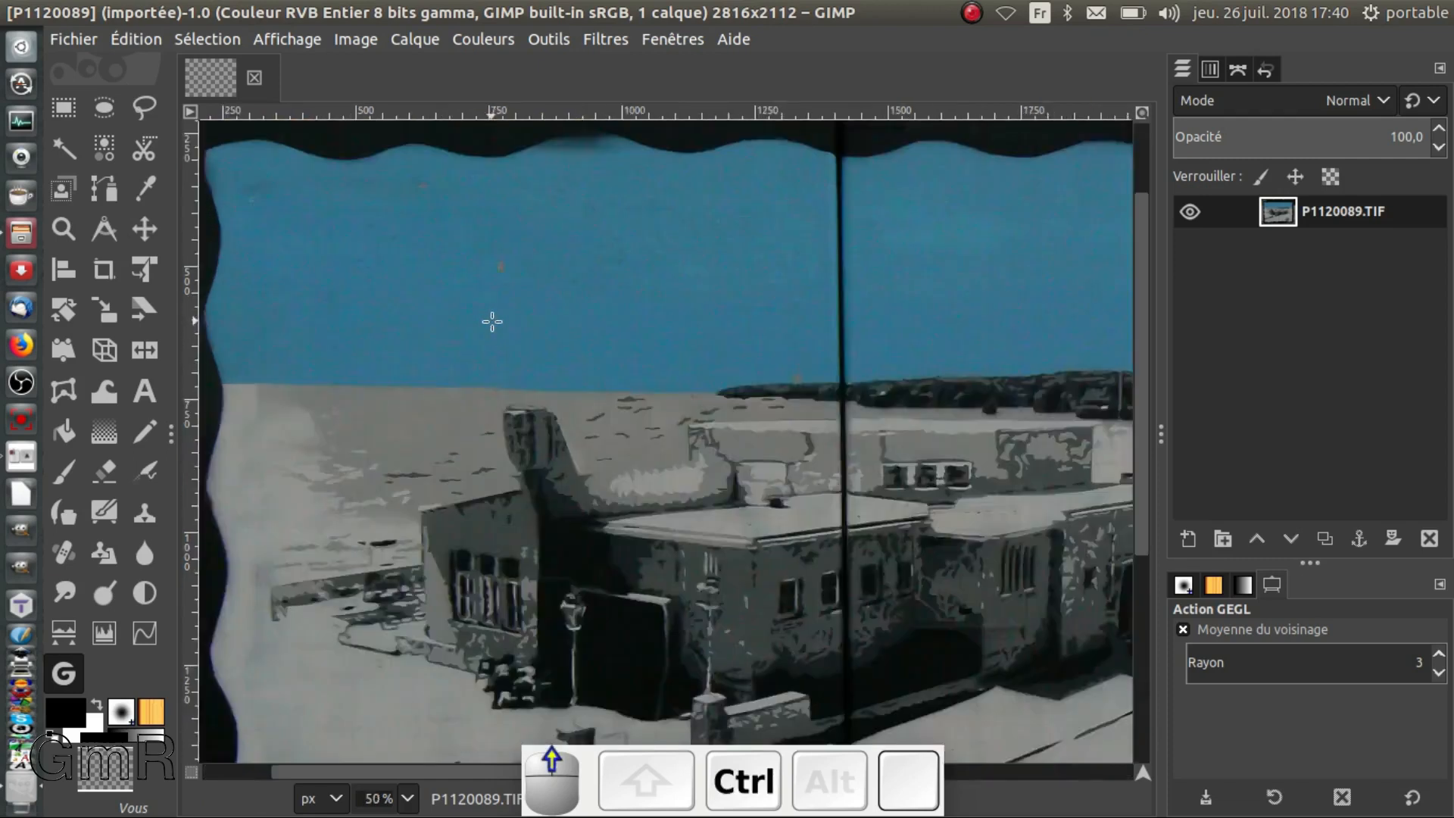
{"action": "scroll", "coordinate": [492, 322], "scroll_direction": "up", "scroll_amount": 3}
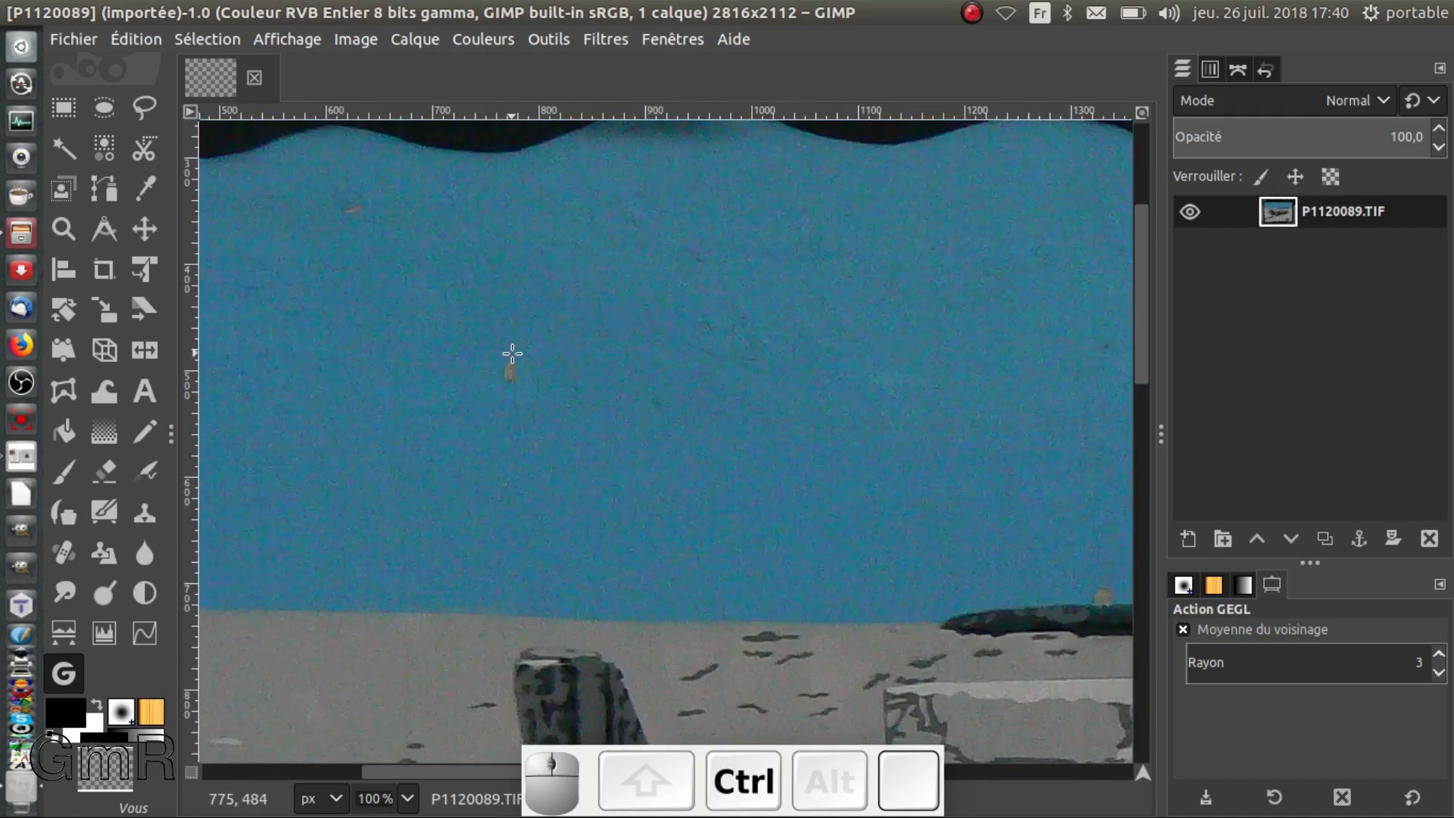
{"action": "scroll", "coordinate": [511, 352], "scroll_direction": "down", "scroll_amount": 4, "text": "ctrl"}
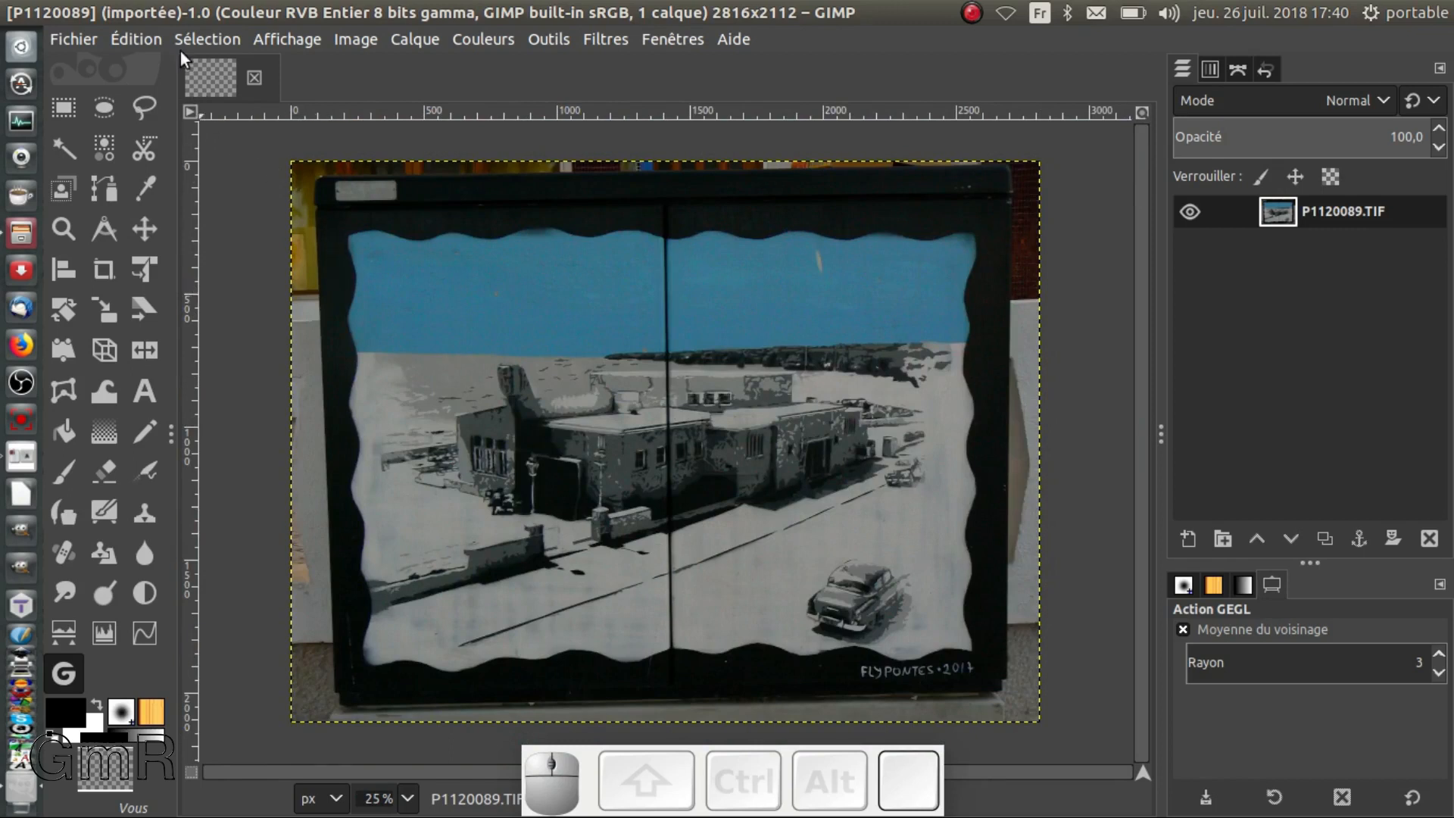
- In the image import preferences, enable conversion of imported images to floating-point precision and the addition of an alpha channel
{"action": "left_click", "coordinate": [144, 40]}
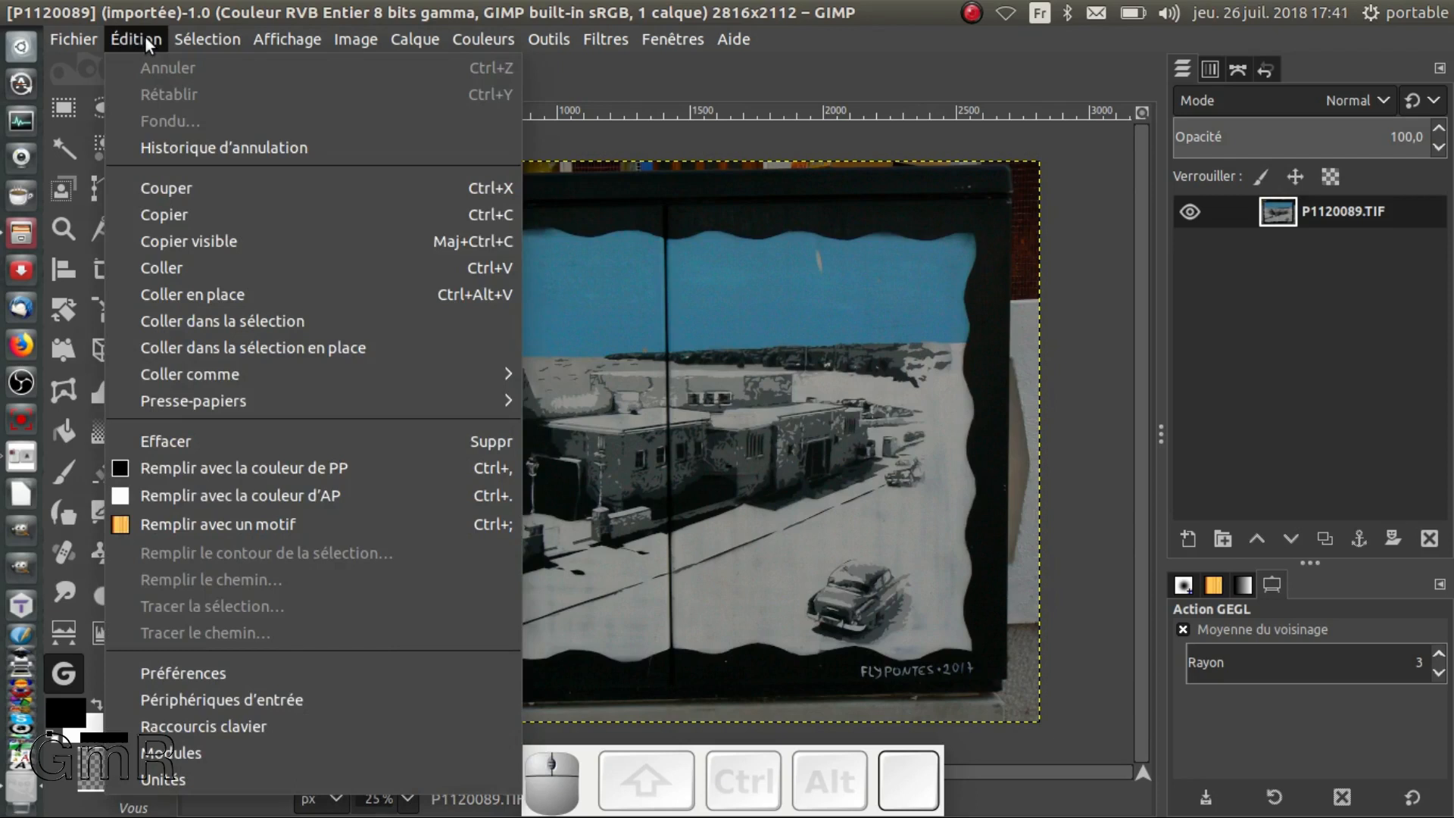
{"action": "left_click", "coordinate": [195, 675]}
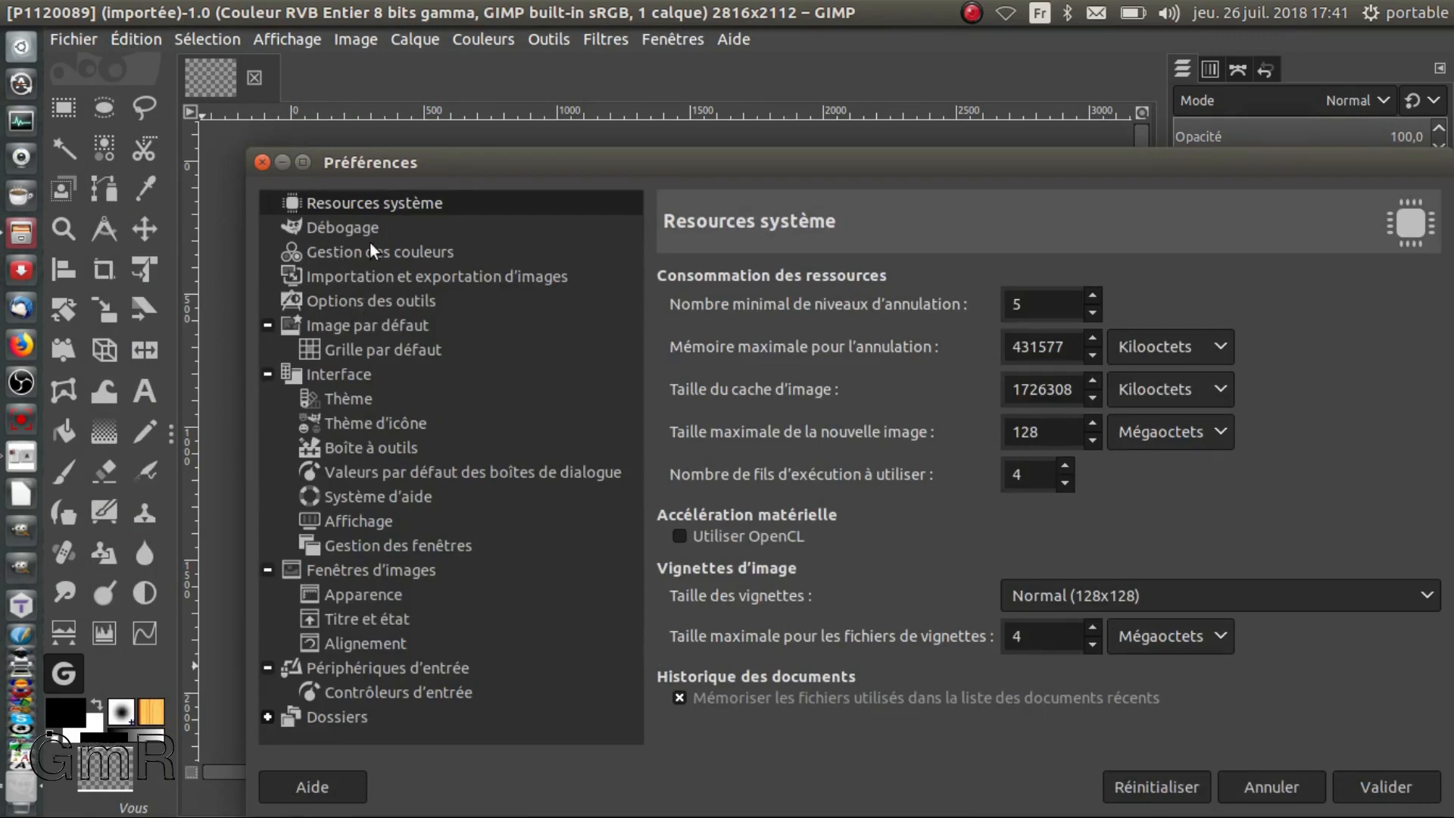
{"action": "left_click", "coordinate": [377, 282]}
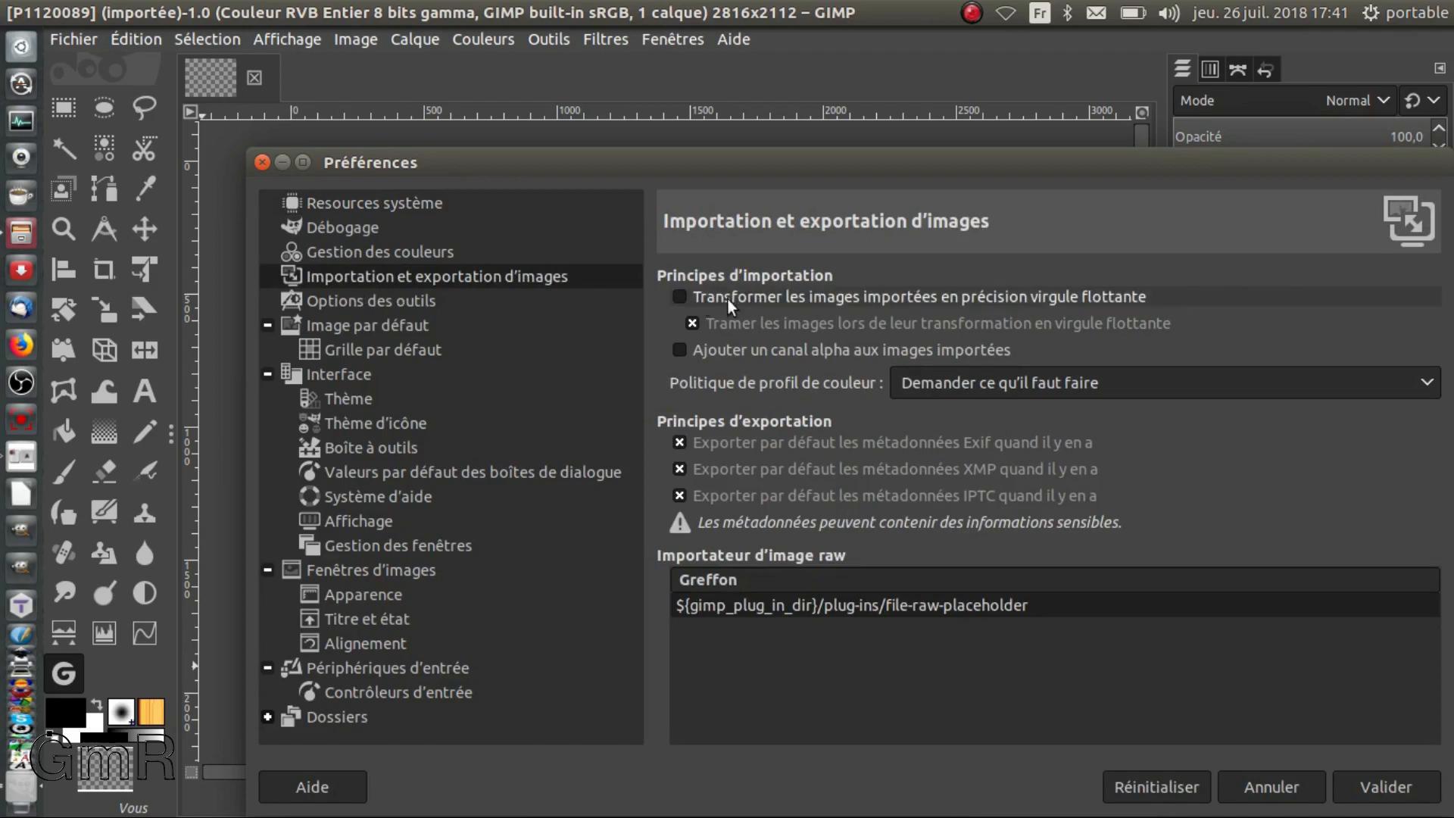
{"action": "left_click_drag", "start_coordinate": [775, 159], "coordinate": [685, 75]}
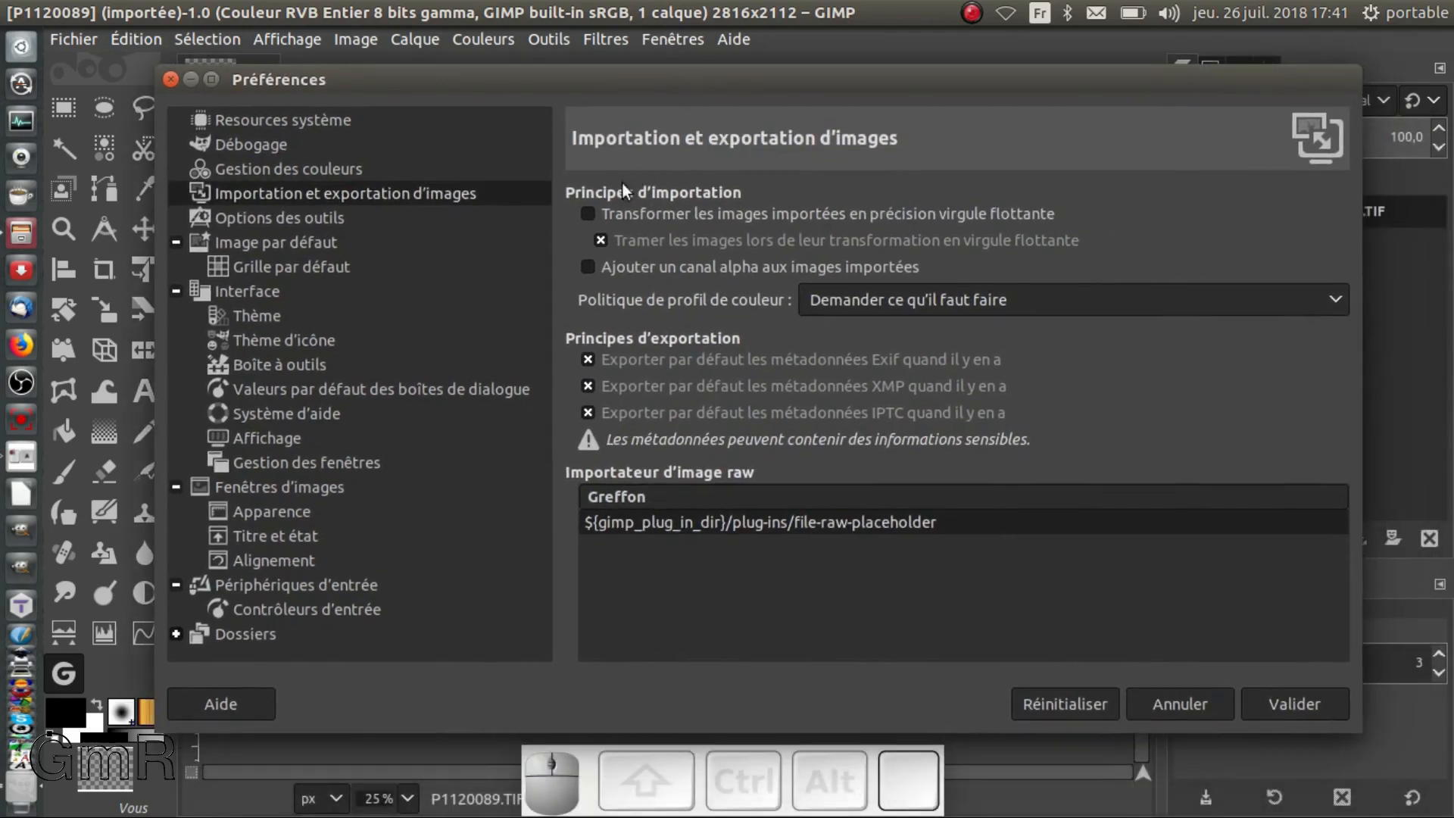
{"action": "left_click", "coordinate": [589, 213]}
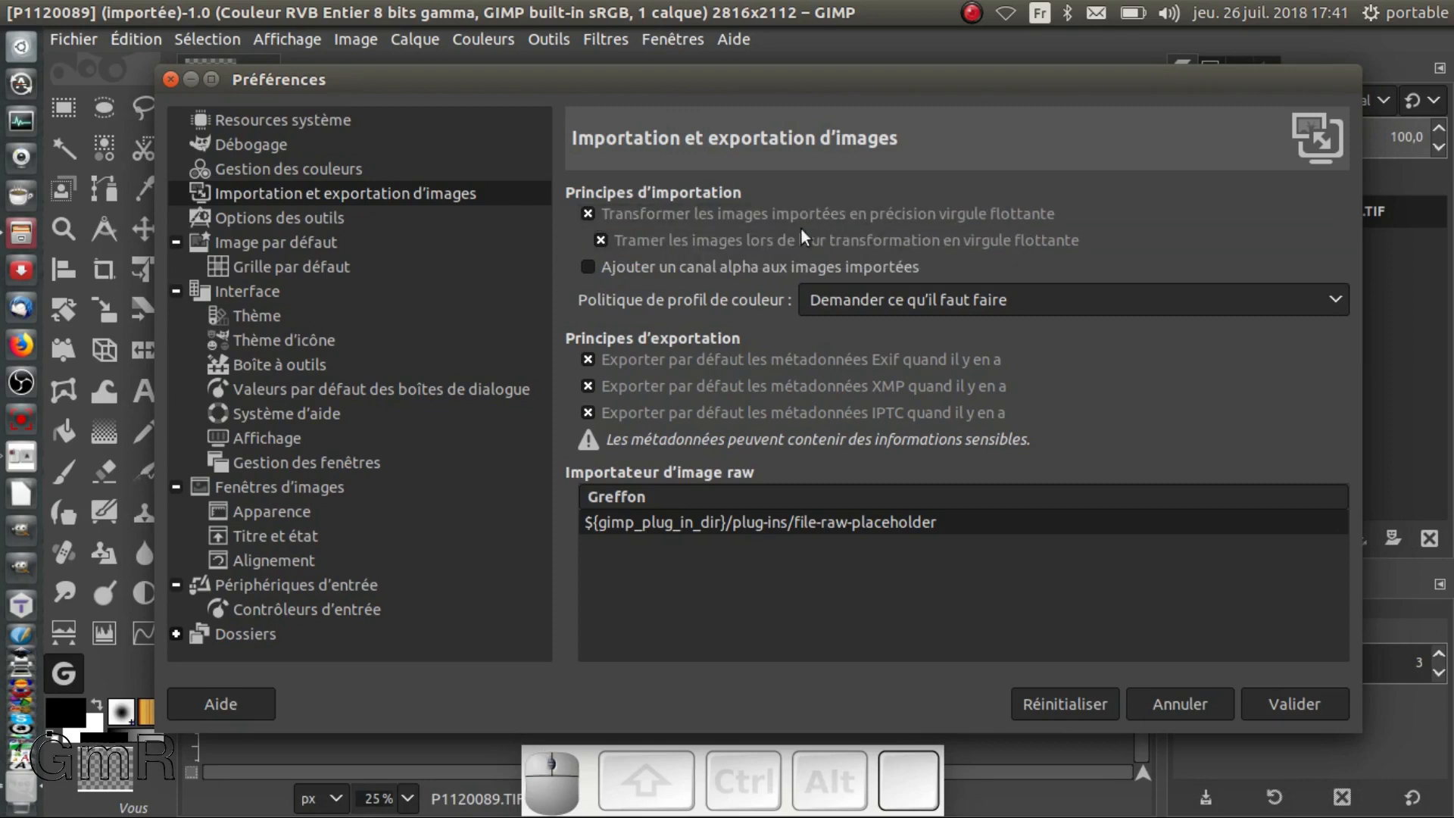
{"action": "left_click", "coordinate": [588, 268]}
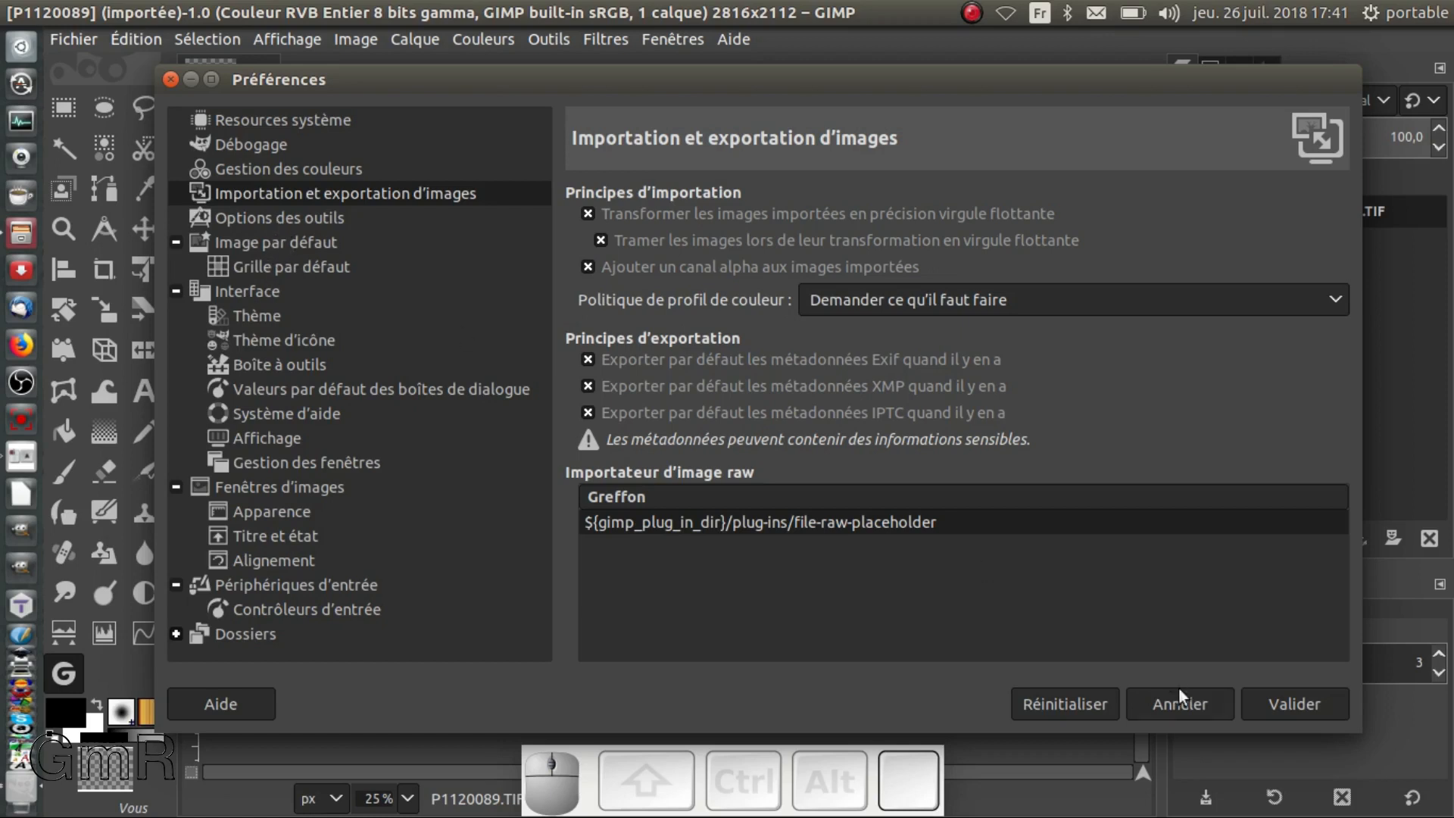
{"action": "left_click", "coordinate": [1275, 704]}
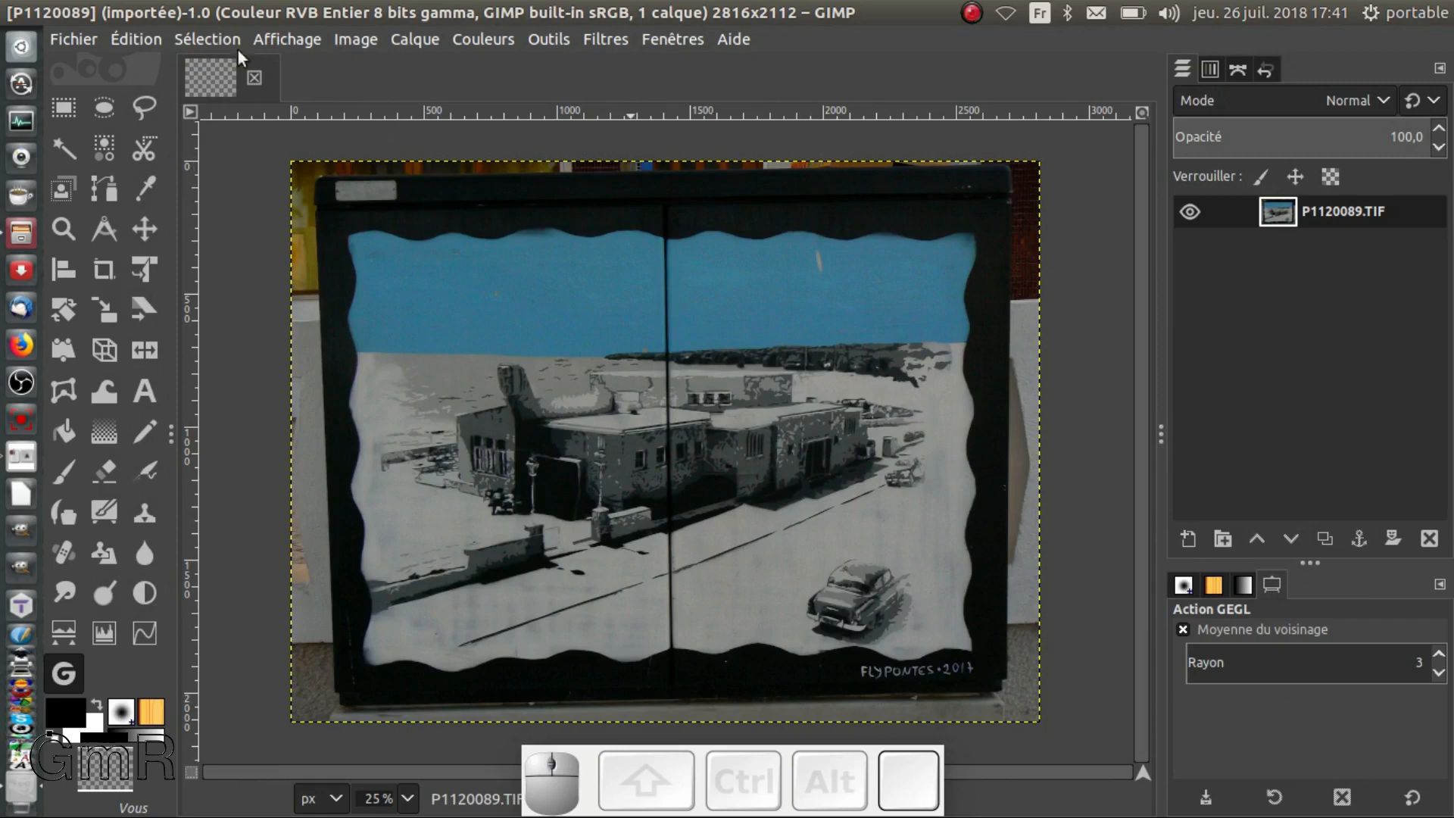
- Close the open image and import P1120089.TIF again so that the new import preferences apply
{"action": "left_click", "coordinate": [255, 77]}
{"action": "left_click_drag", "start_coordinate": [363, 15], "coordinate": [773, 356]}
{"action": "left_click_drag", "start_coordinate": [1051, 304], "coordinate": [669, 557]}
{"action": "double_click", "coordinate": [674, 347]}
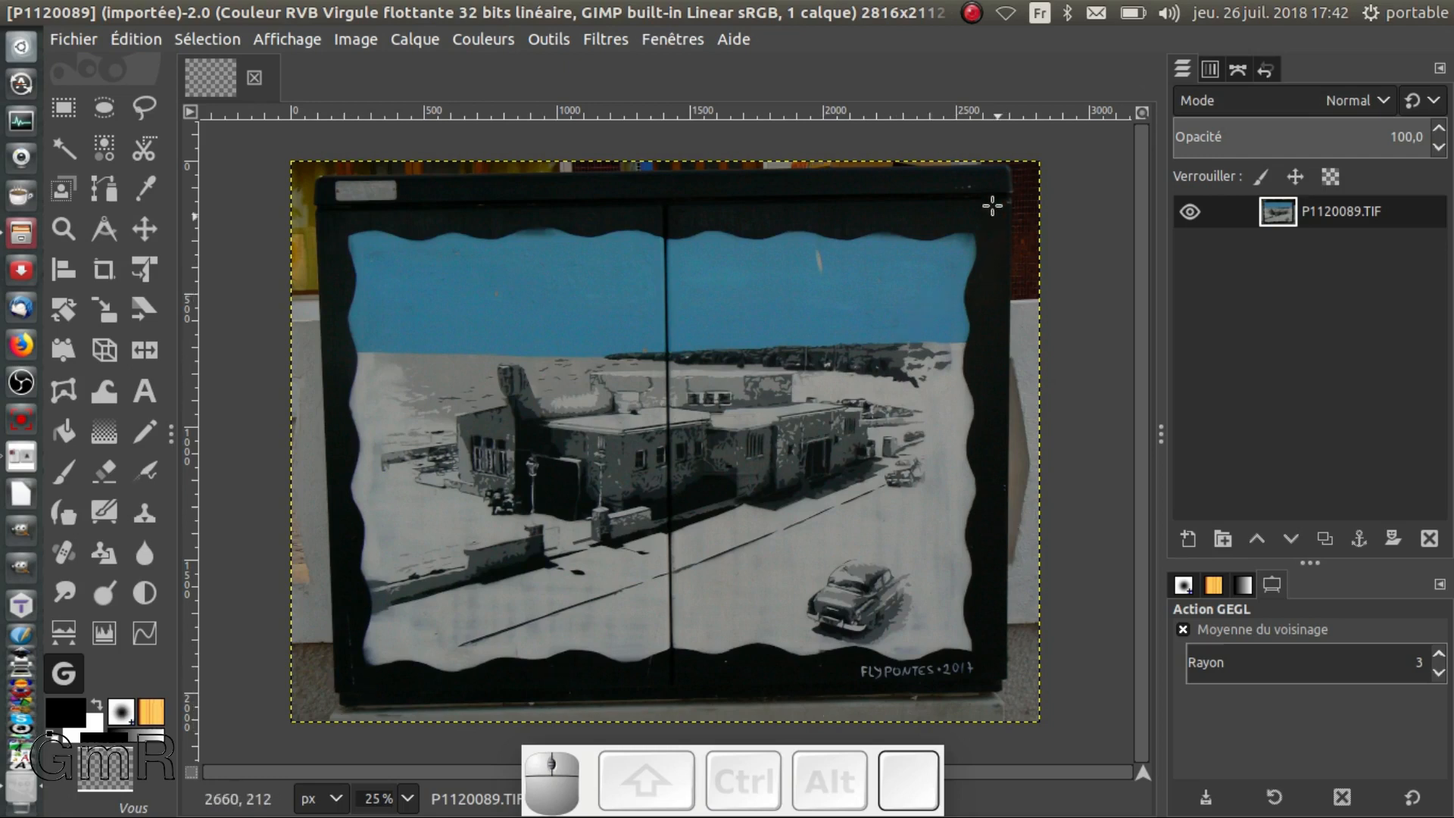
- Make a rectangular selection around the cabinet's two painted doors, below its top ledge, and adjust its corner to fit
{"action": "left_click", "coordinate": [65, 105]}
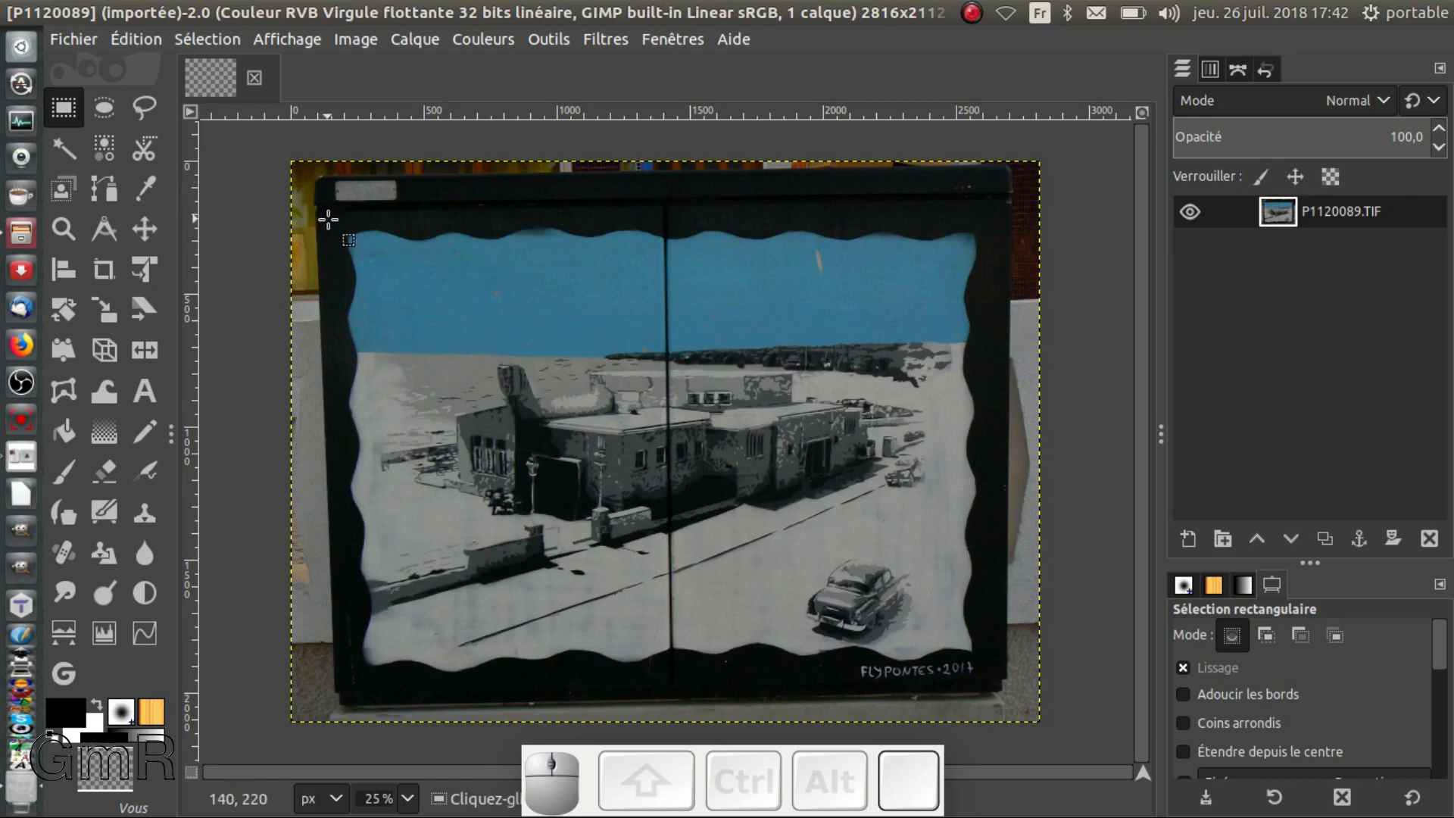
{"action": "left_click_drag", "start_coordinate": [315, 222], "coordinate": [1011, 690]}
{"action": "left_click_drag", "start_coordinate": [1011, 693], "coordinate": [1012, 701]}
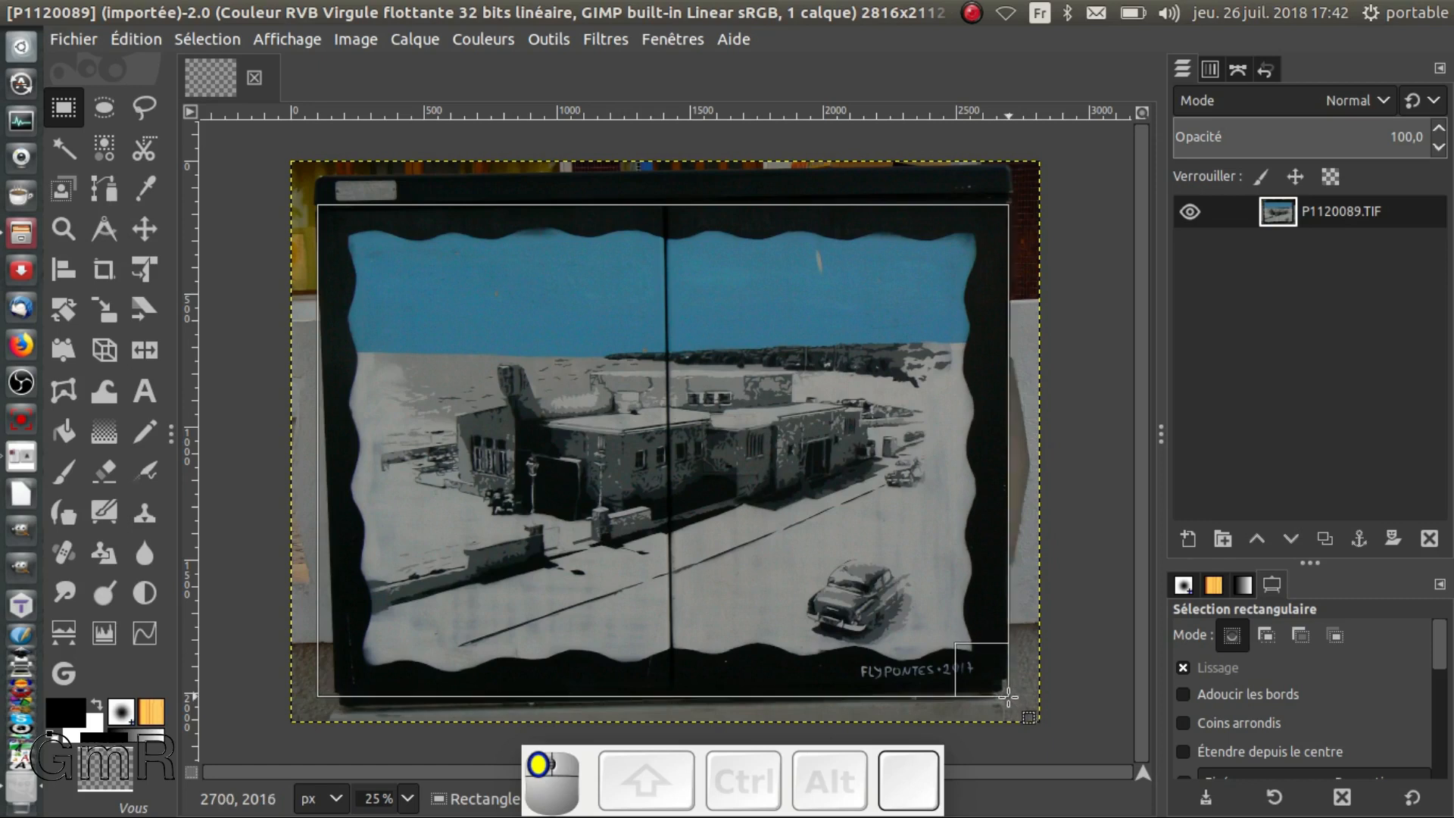
{"action": "left_click_drag", "start_coordinate": [1007, 695], "coordinate": [1007, 695]}
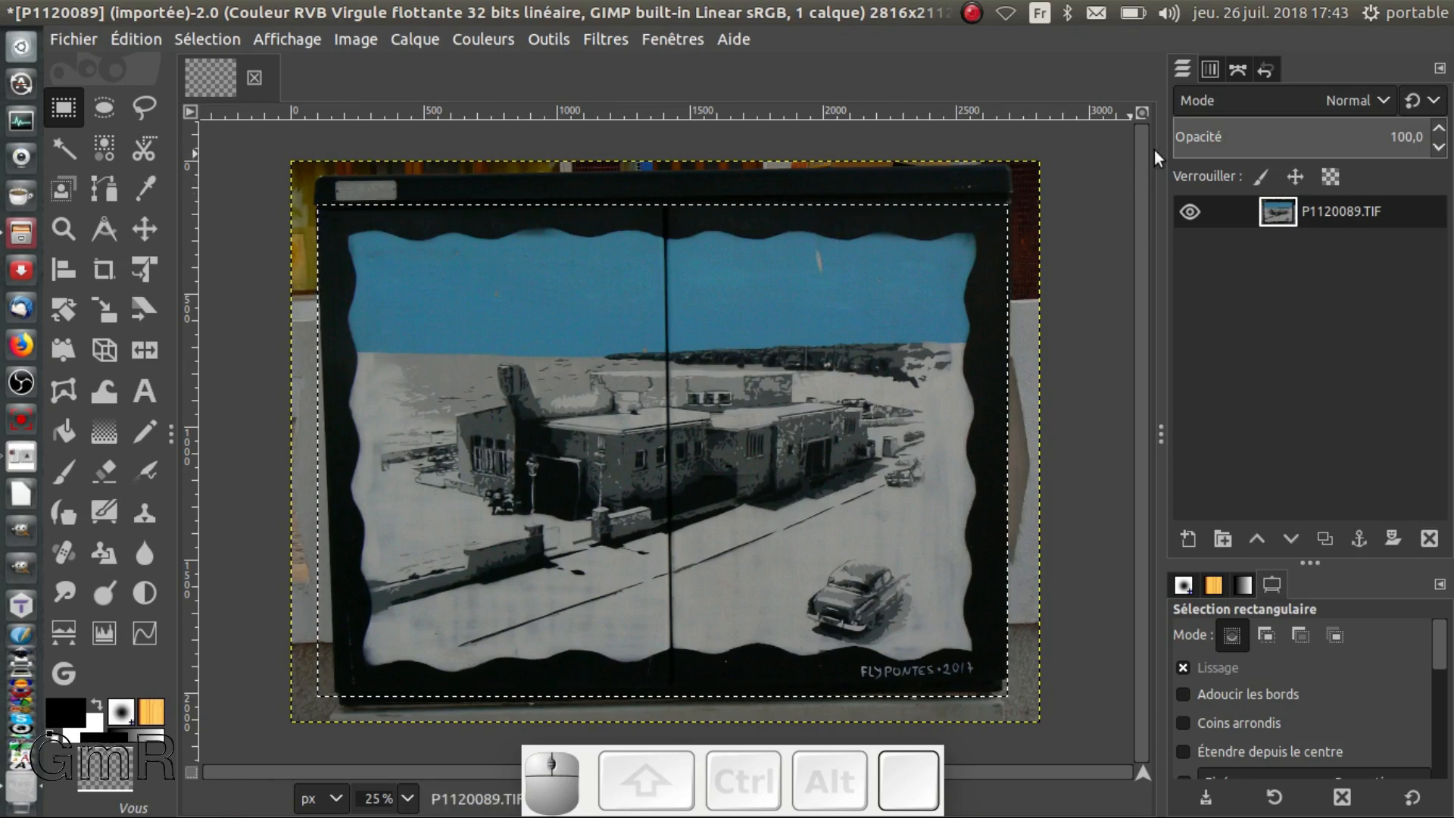
- Convert the rectangular selection into a path and make the path visible on the image
{"action": "left_click", "coordinate": [1237, 66]}
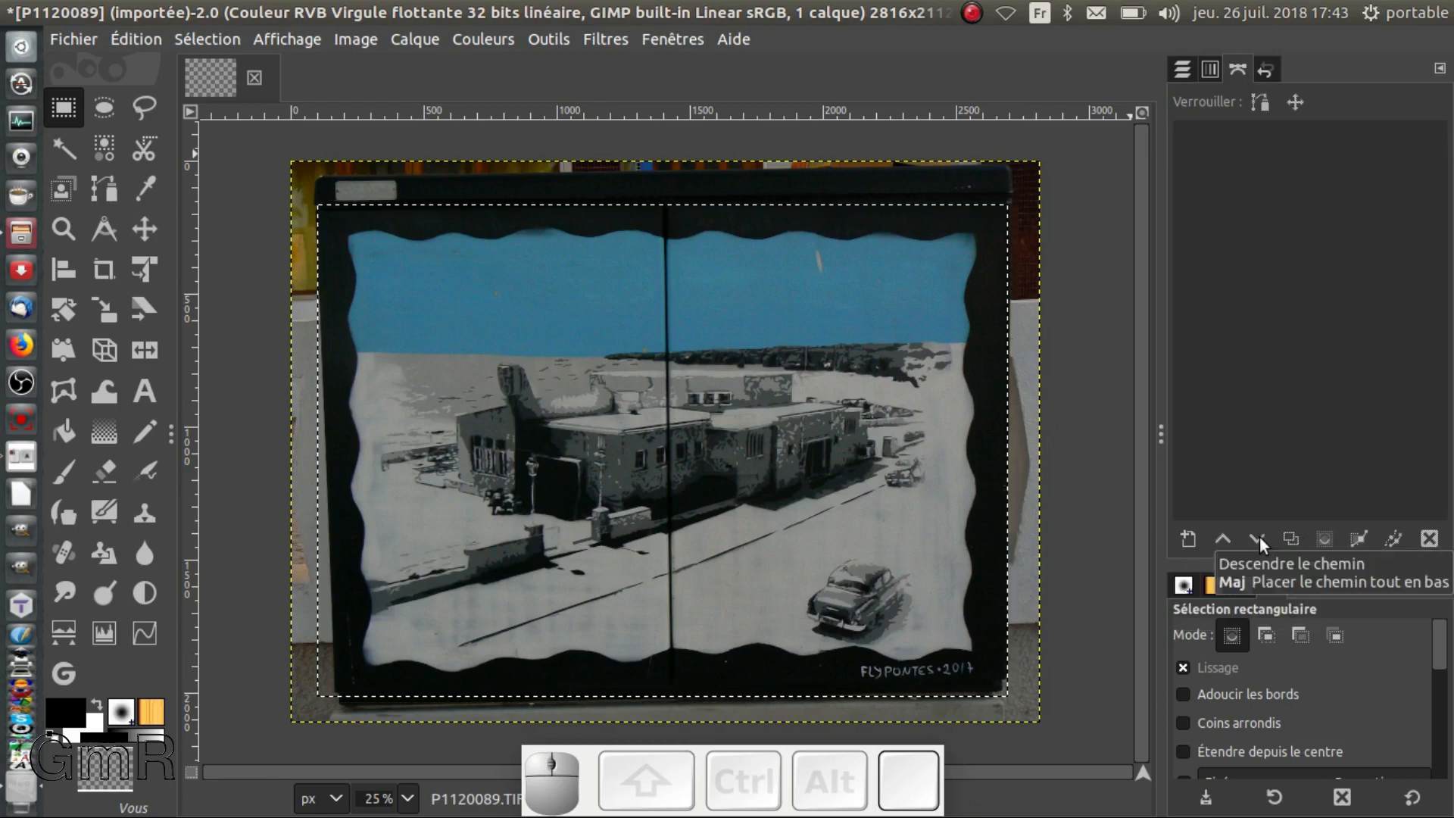
{"action": "left_click", "coordinate": [1358, 542]}
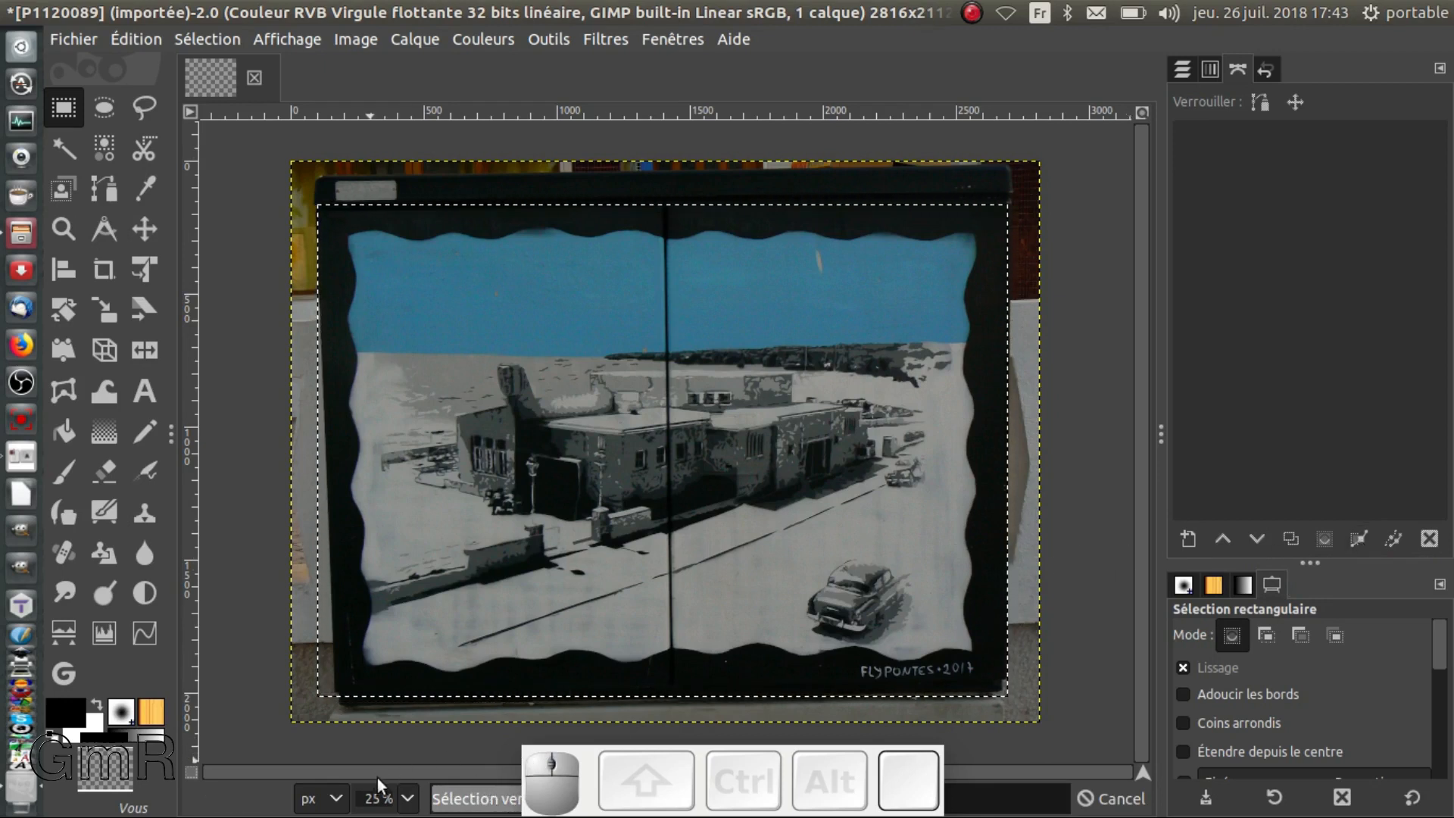
{"action": "left_click_drag", "start_coordinate": [581, 759], "coordinate": [128, 619]}
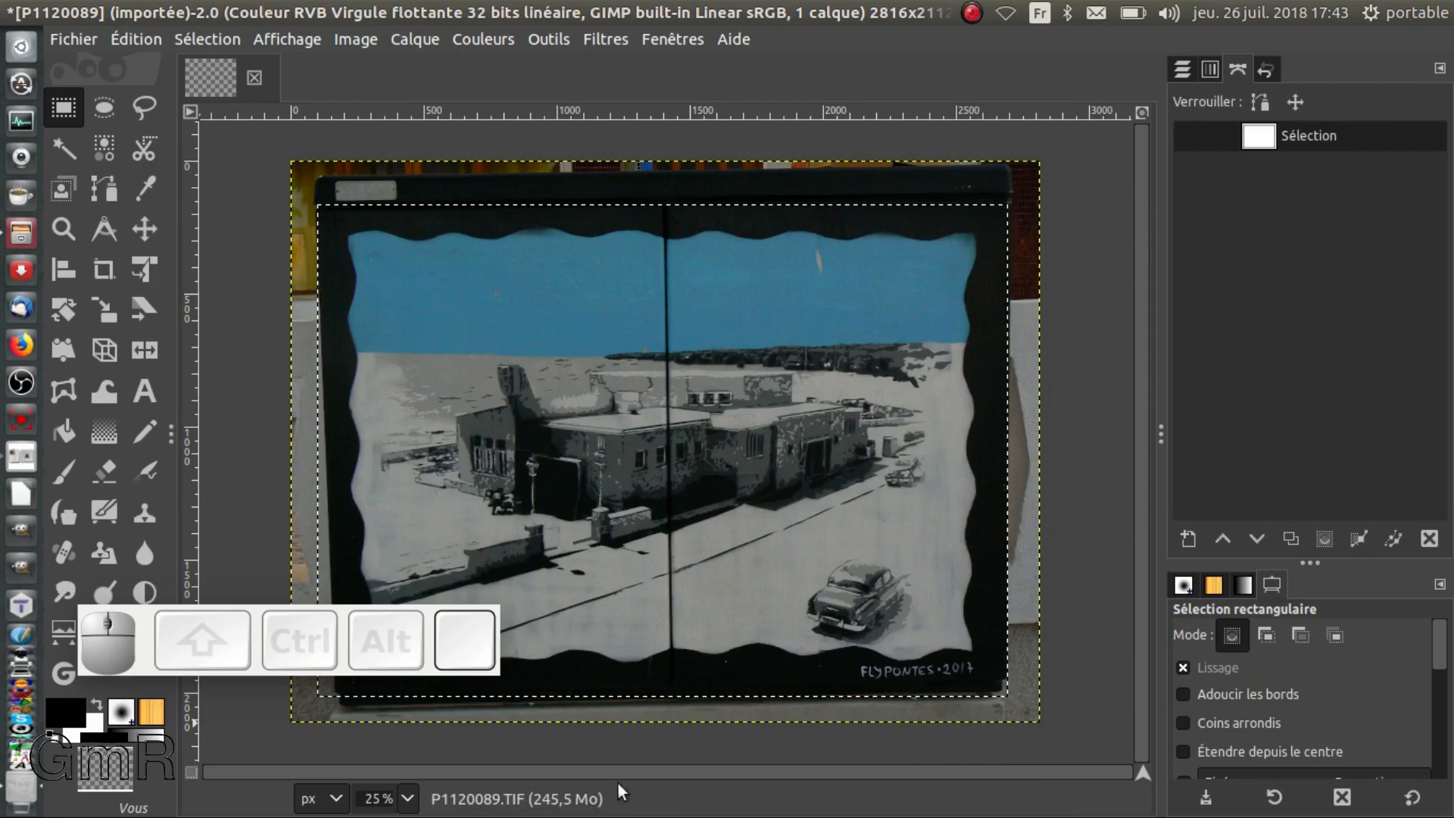
{"action": "left_click", "coordinate": [1188, 140]}
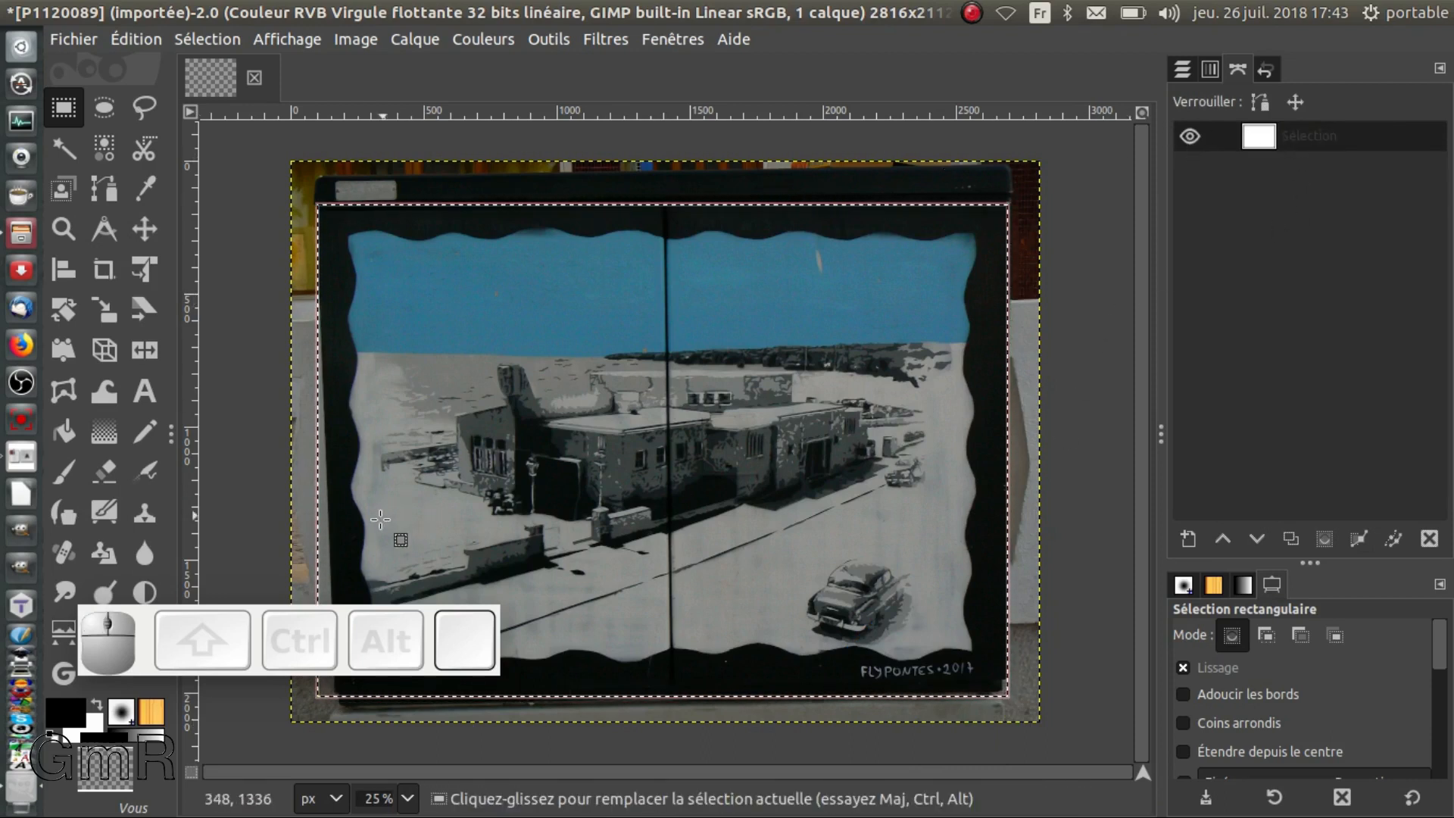
{"action": "left_click_drag", "start_coordinate": [257, 628], "coordinate": [569, 789]}
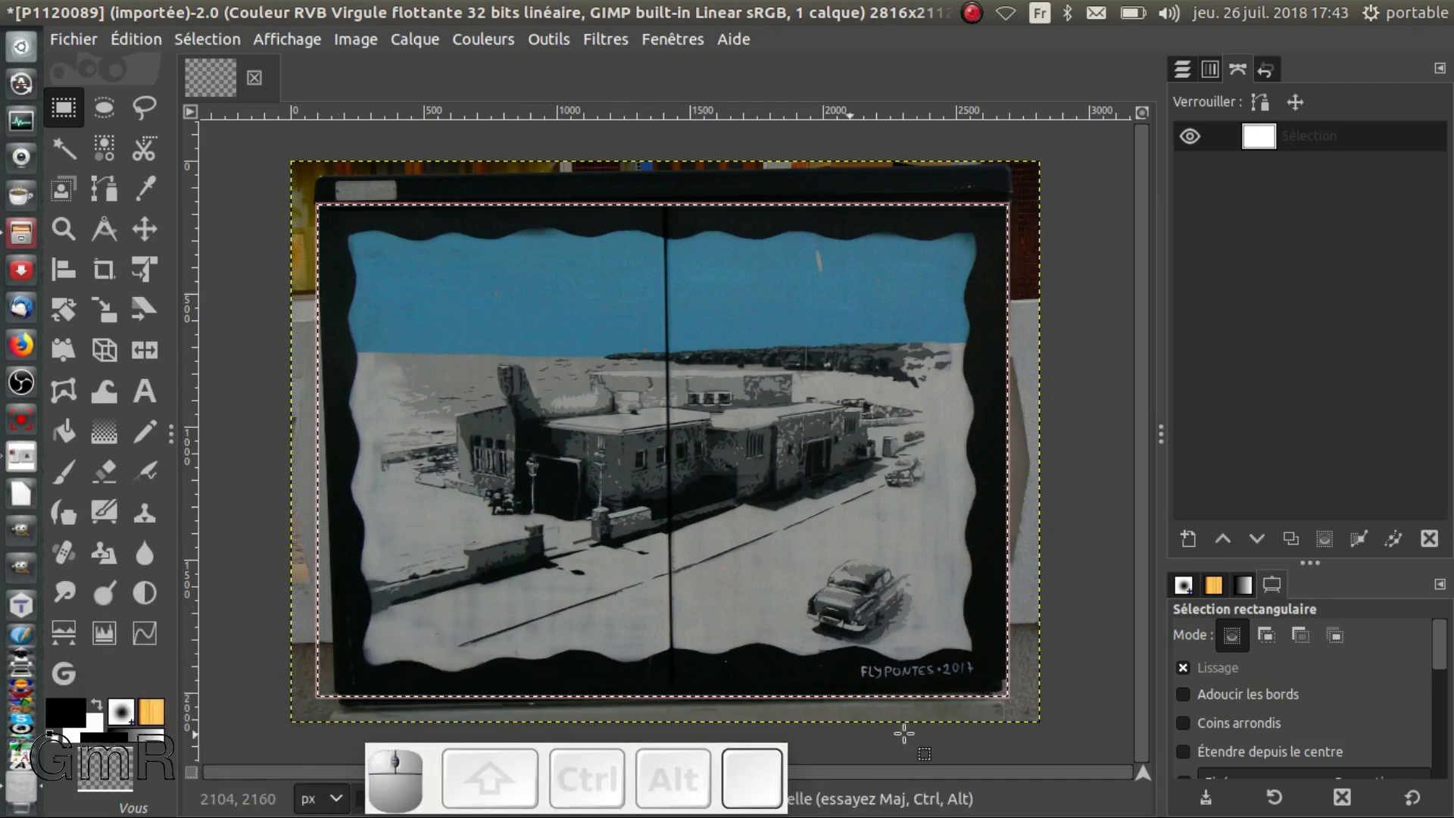
- Deselect everything, keep the path visible, and return to the layer list
{"action": "left_click", "coordinate": [189, 38]}
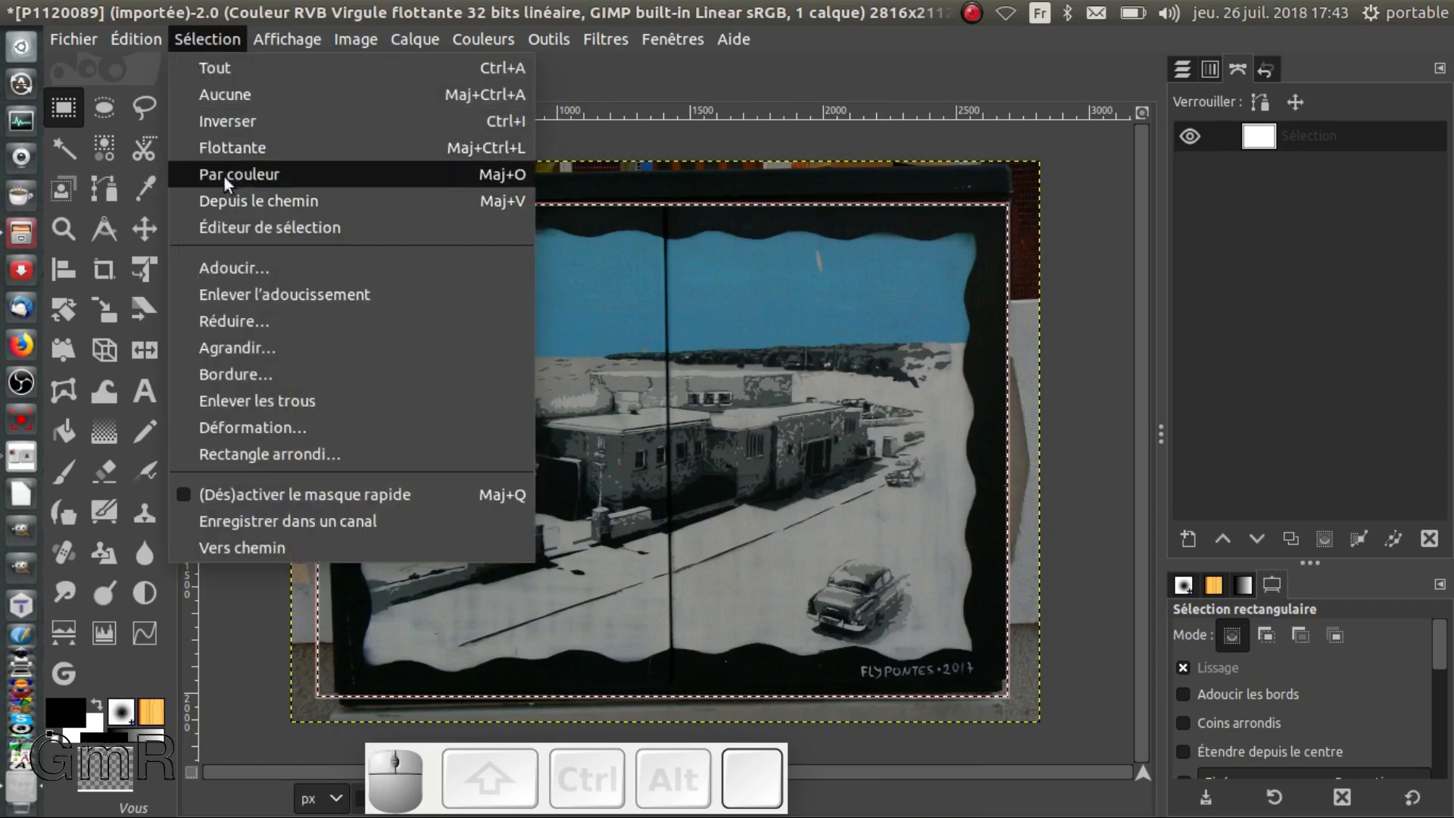
{"action": "left_click", "coordinate": [226, 100]}
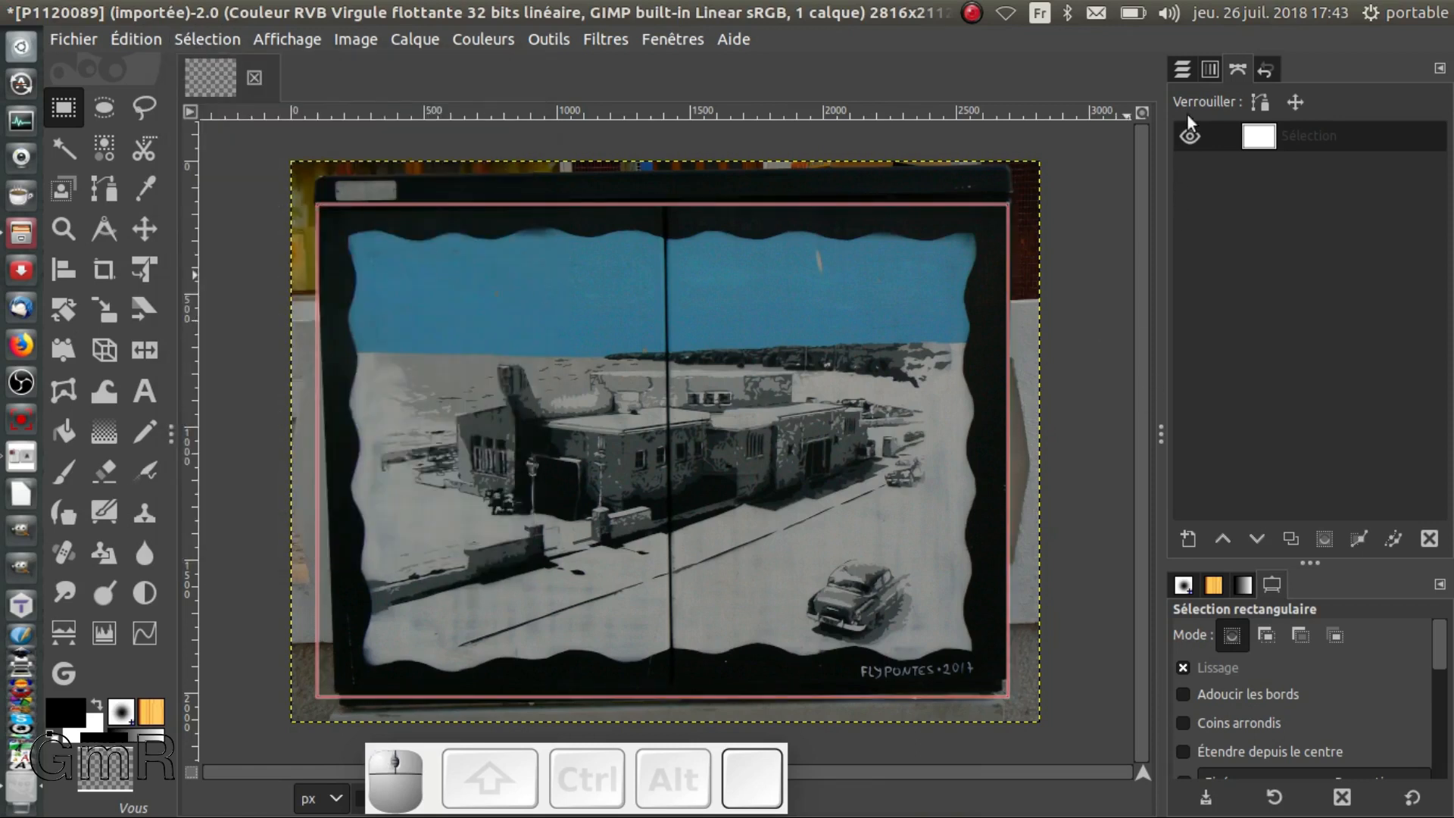
{"action": "left_click", "coordinate": [1181, 69]}
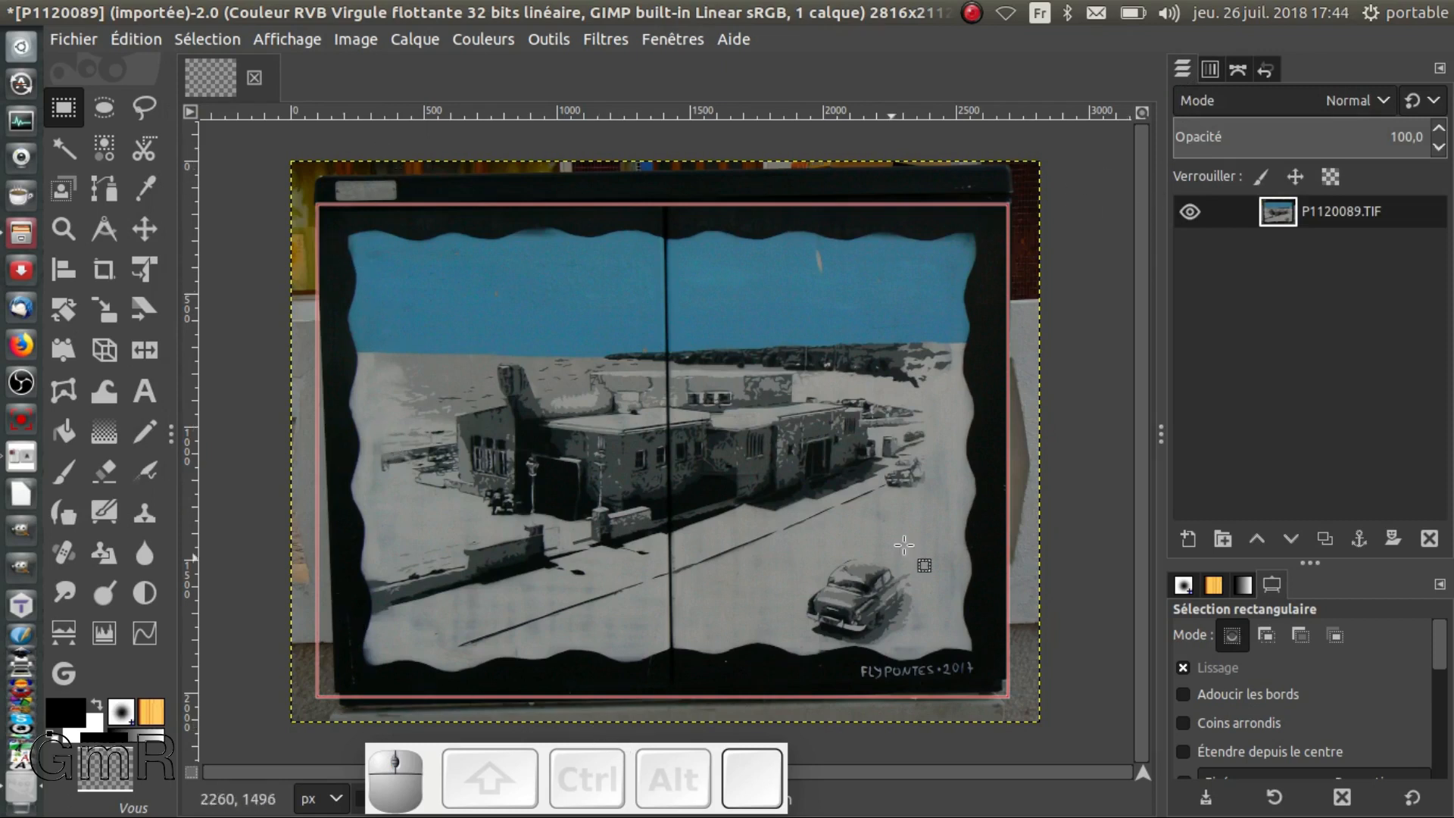
{"action": "left_click", "coordinate": [1238, 71]}
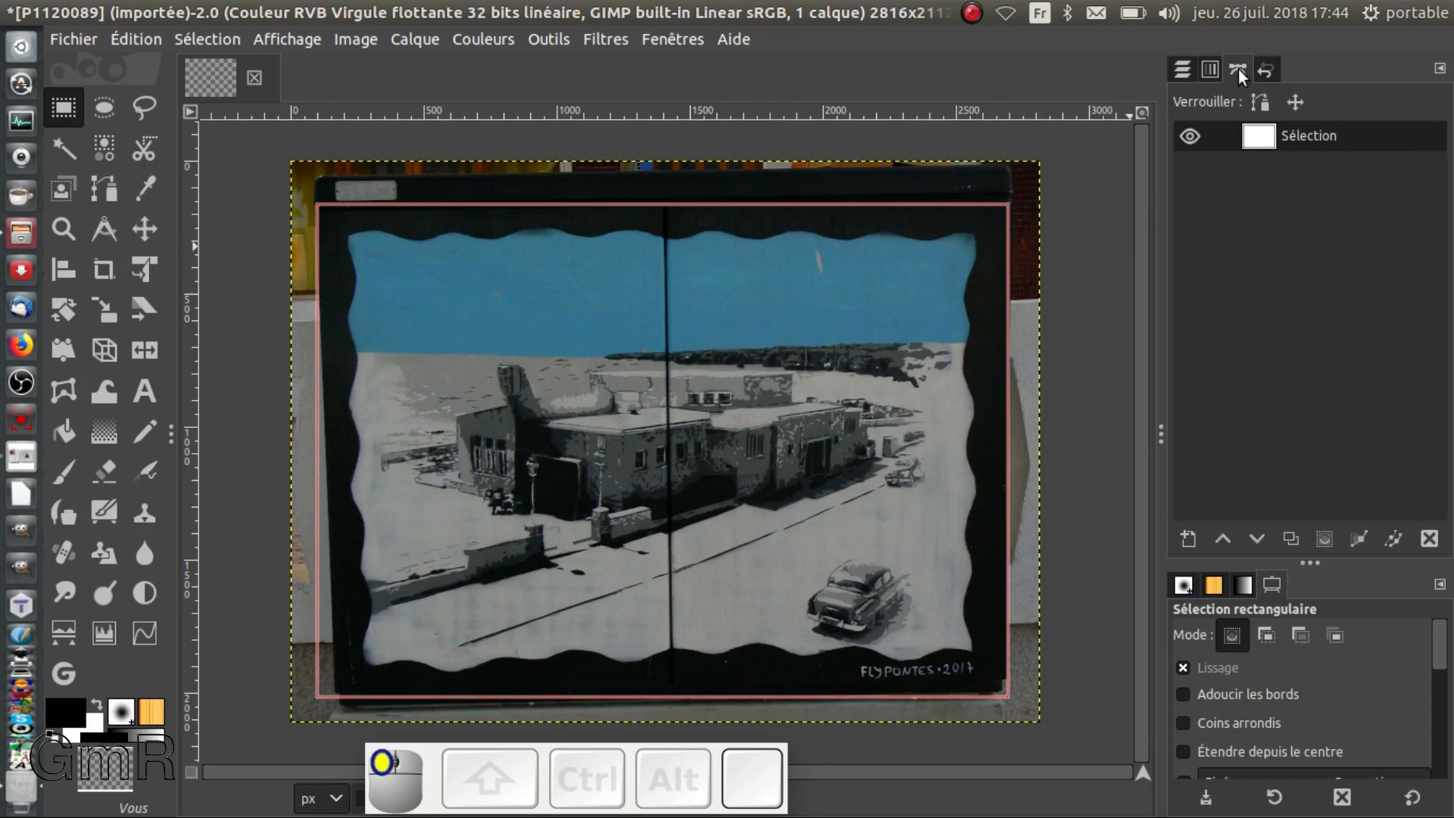
{"action": "left_click", "coordinate": [1184, 71]}
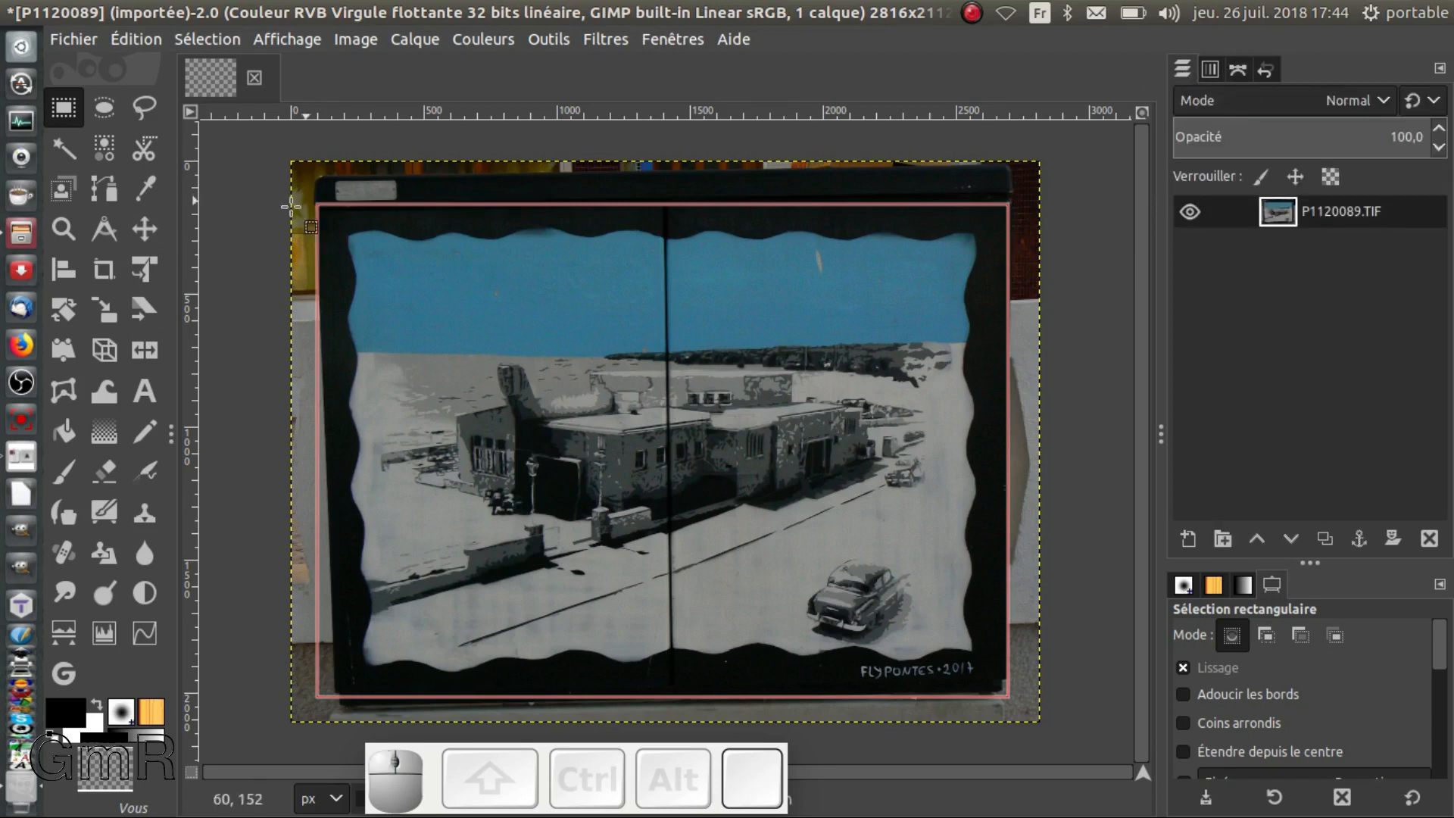
- Place a vertical guide along the left edge of the rectangular path, at about x = 96 px
{"action": "left_click_drag", "start_coordinate": [197, 286], "coordinate": [316, 282]}
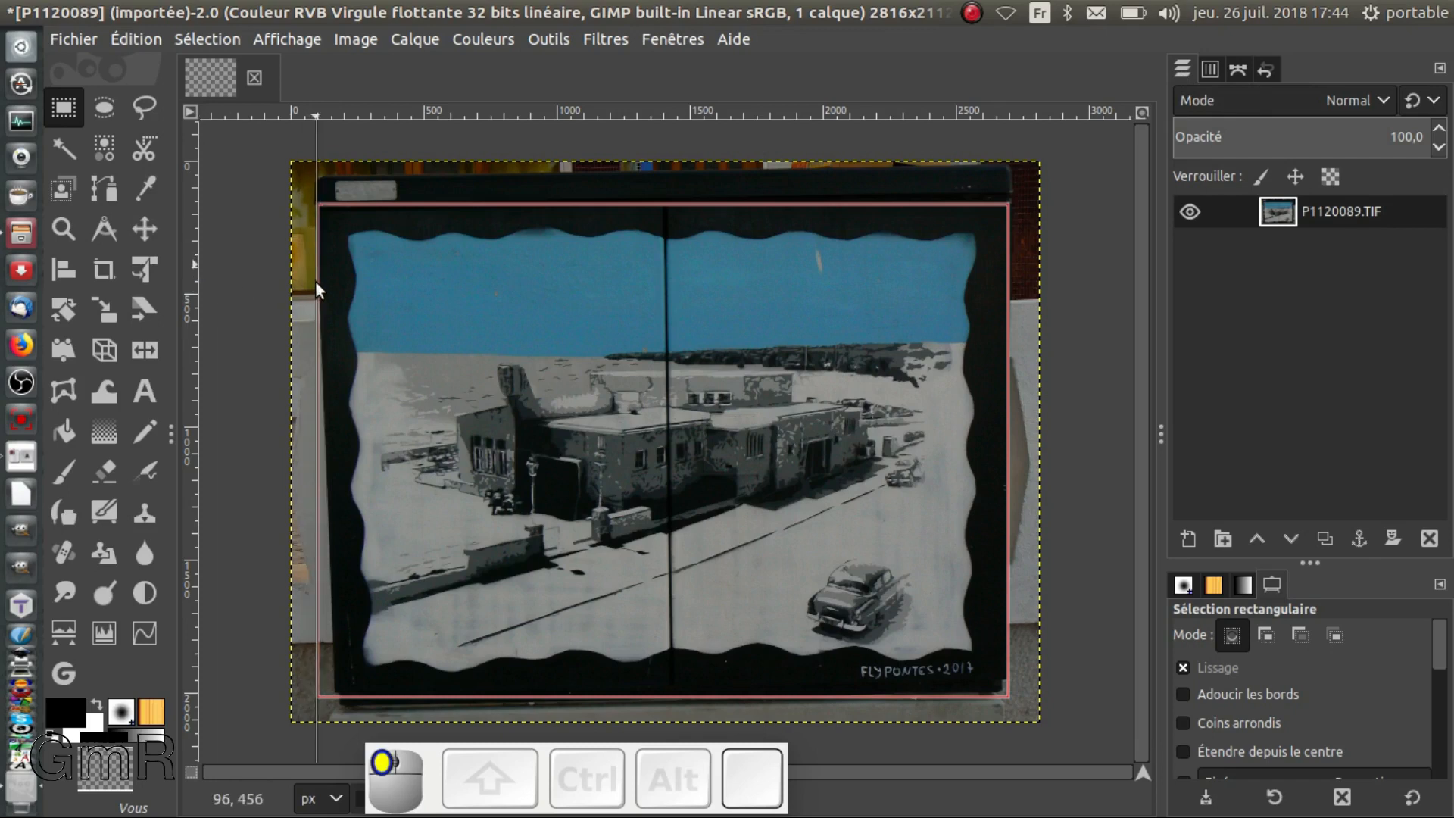
{"action": "left_click_drag", "start_coordinate": [315, 280], "coordinate": [315, 280]}
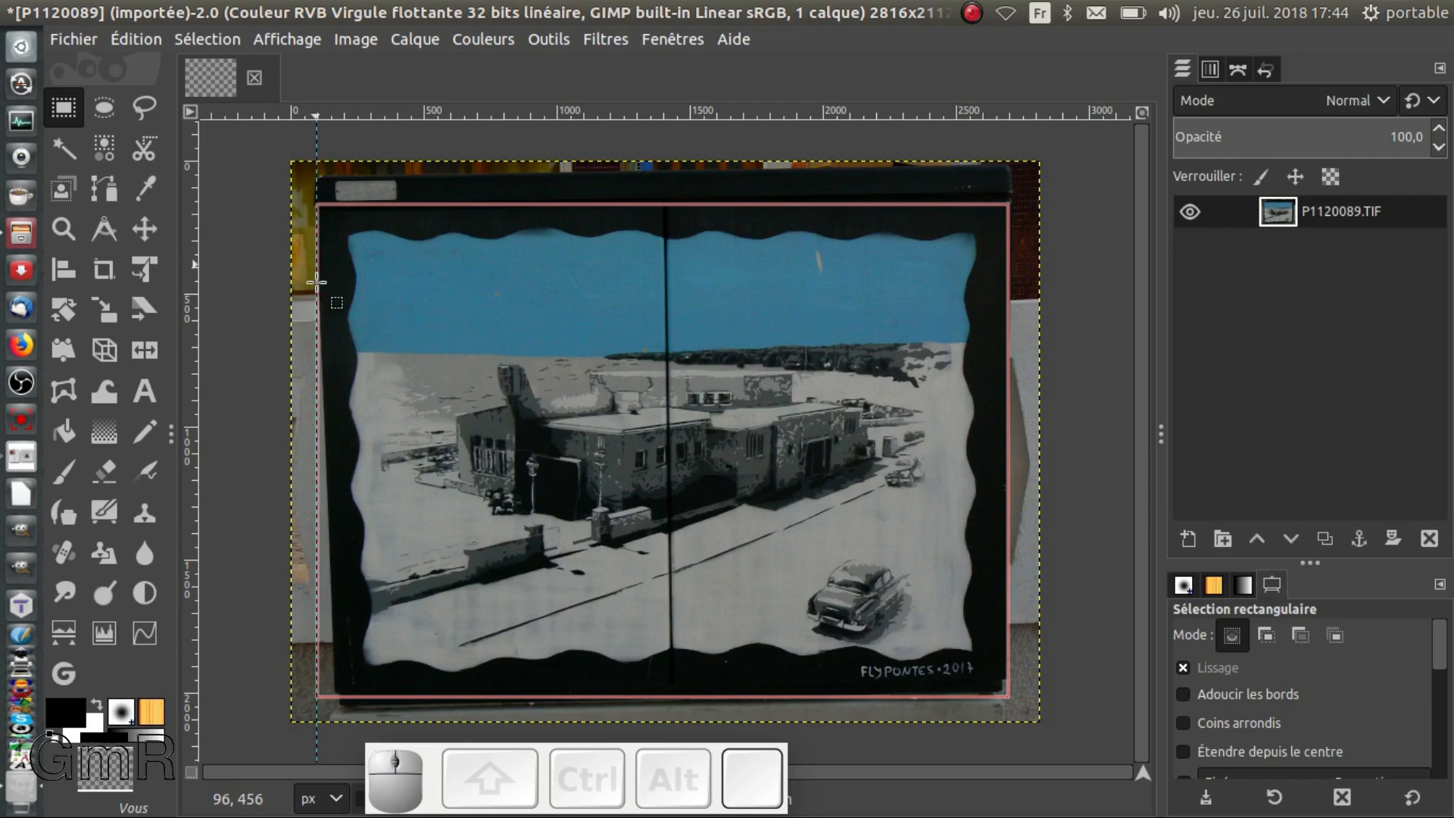
- Load the rectangular path around the cabinet doors as a selection
{"action": "left_click", "coordinate": [1237, 70]}
{"action": "left_click", "coordinate": [1267, 143]}
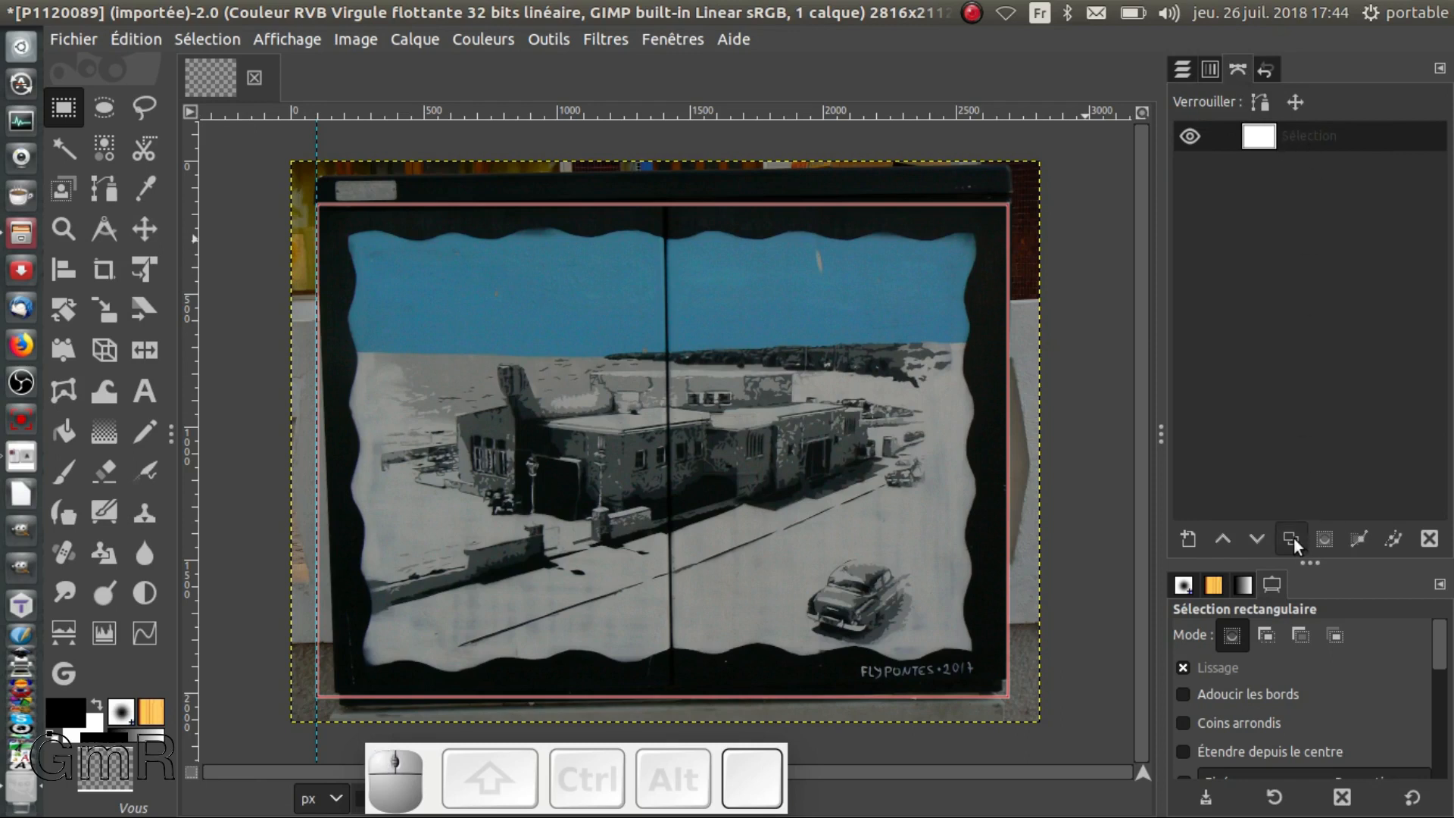
{"action": "left_click", "coordinate": [1328, 535]}
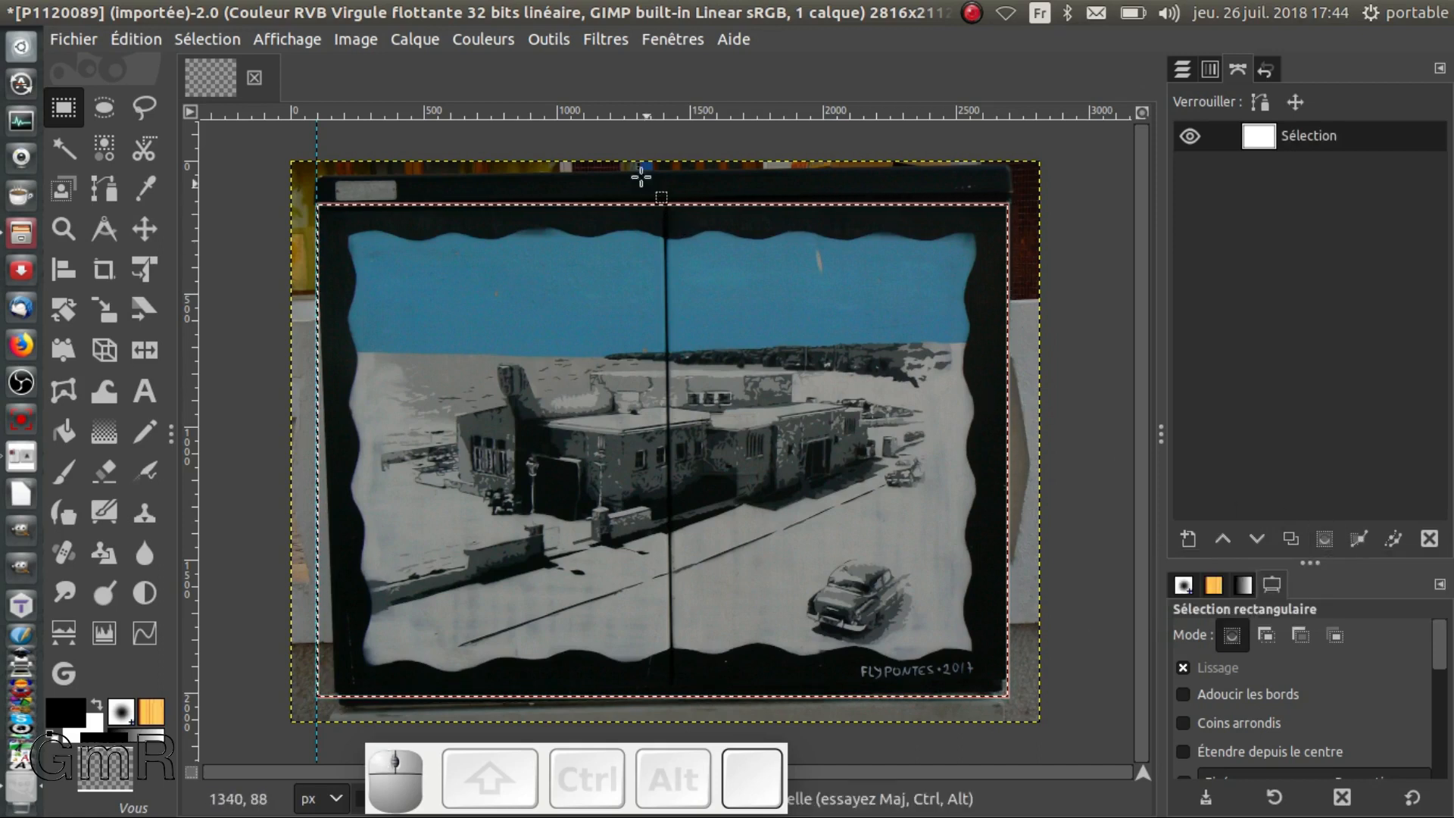
- Place a horizontal guide along the rectangular path's bottom edge and fine-tune it with the Move tool
{"action": "left_click_drag", "start_coordinate": [637, 107], "coordinate": [635, 697]}
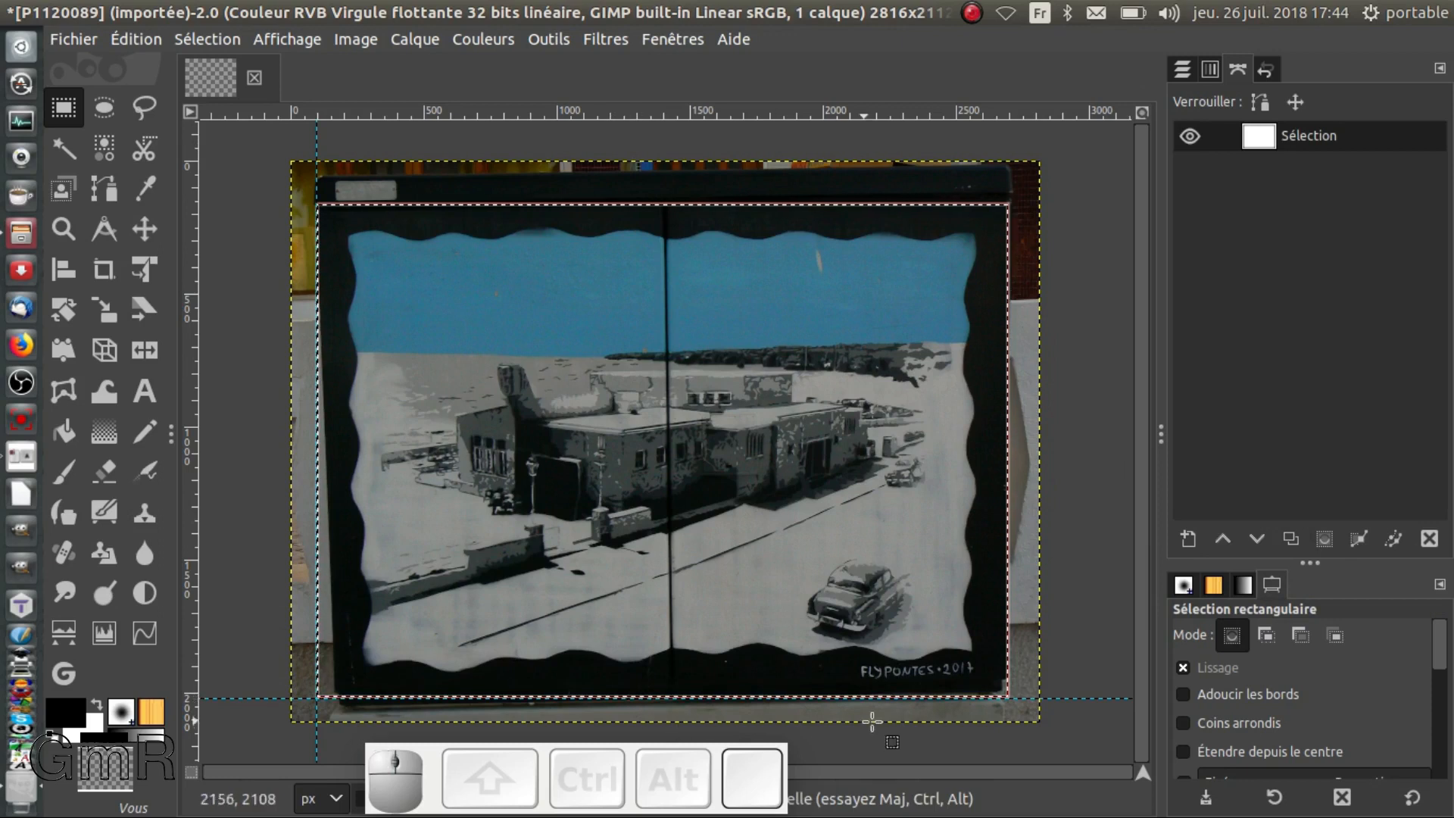
{"action": "scroll", "coordinate": [1018, 697], "scroll_direction": "up", "scroll_amount": 2}
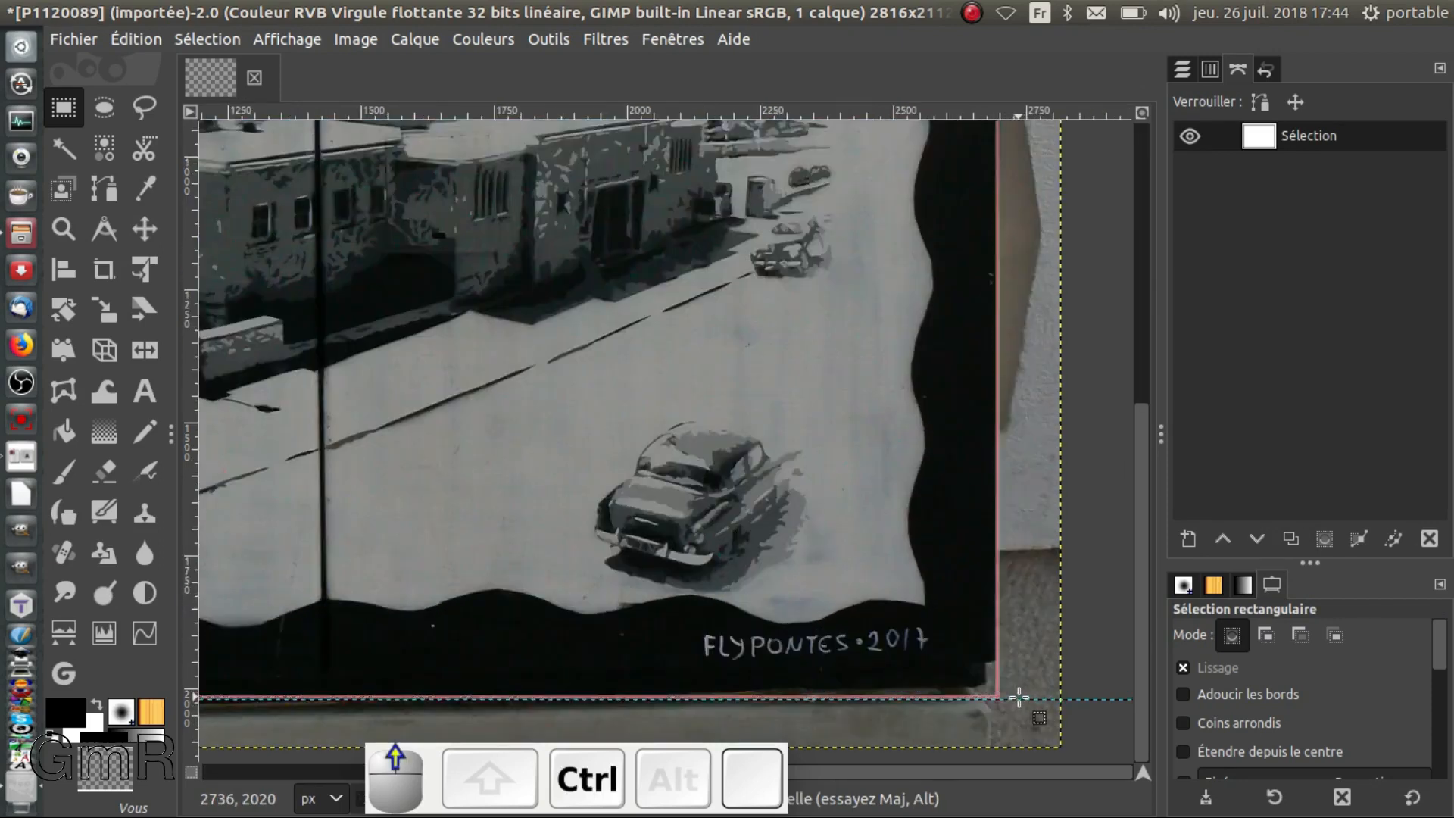
{"action": "left_click", "coordinate": [1016, 697]}
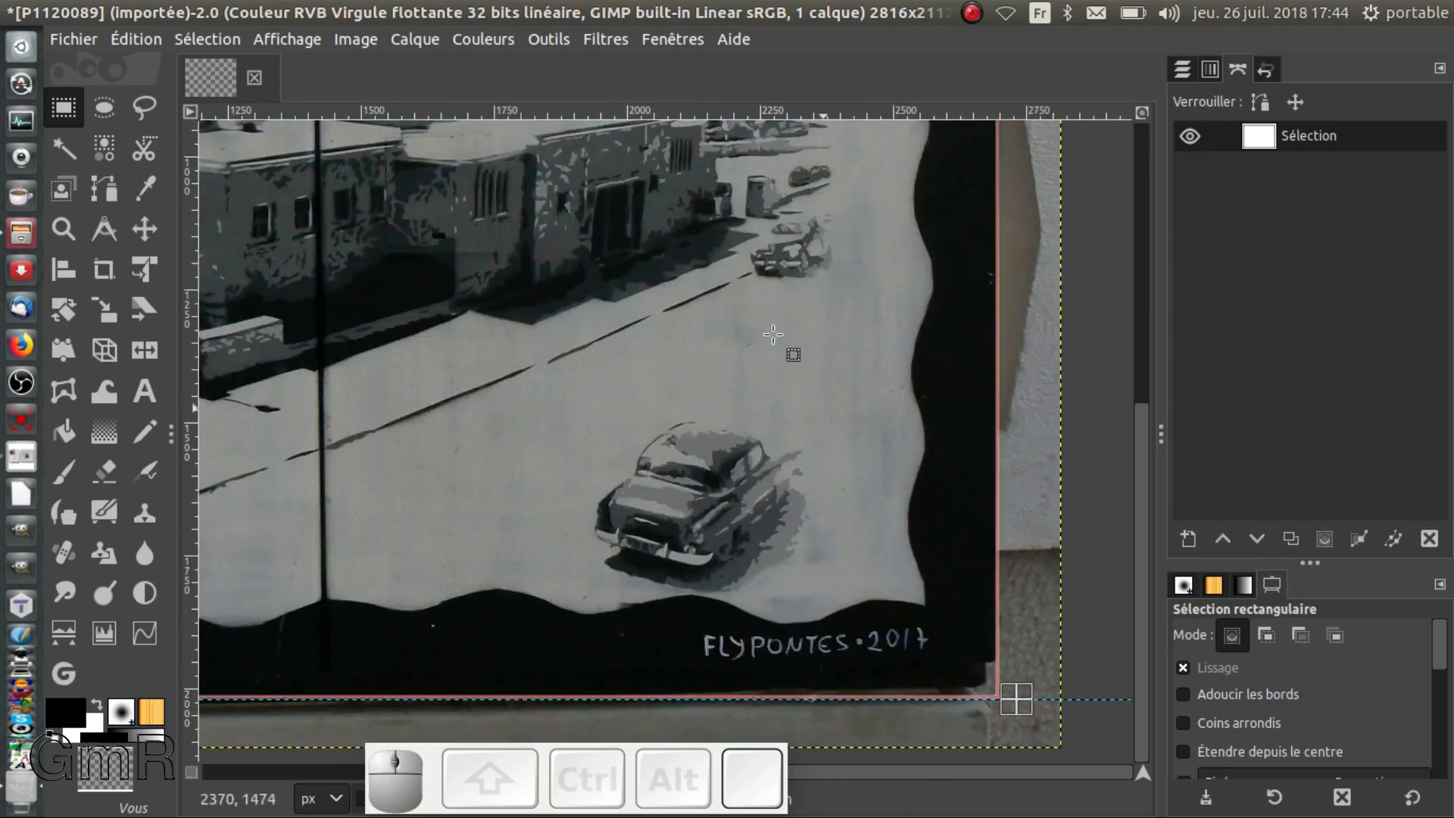
{"action": "left_click", "coordinate": [144, 228]}
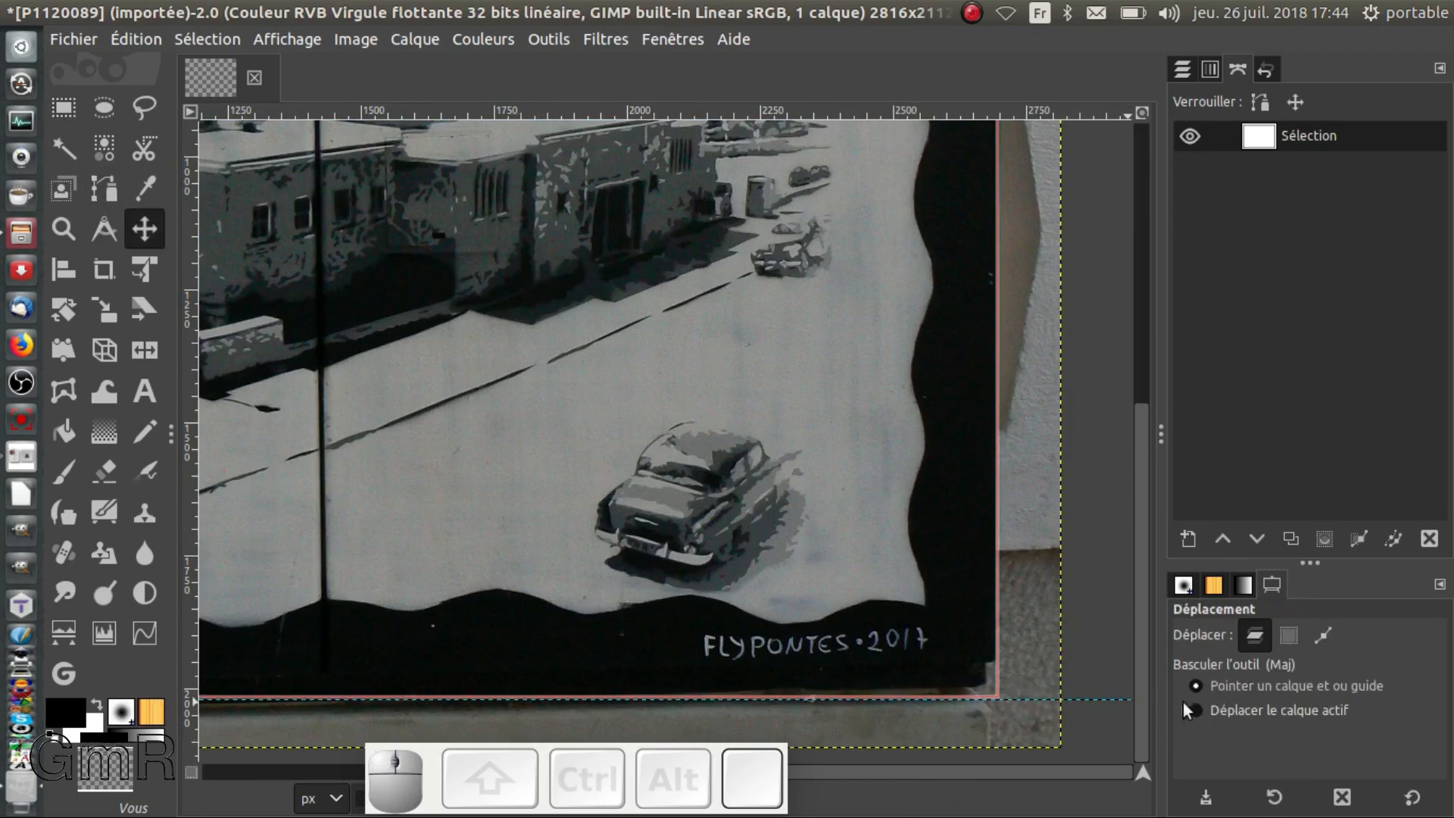
{"action": "left_click_drag", "start_coordinate": [1104, 698], "coordinate": [1095, 699]}
- Keep the rectangular path visible and recreate the selection from it
{"action": "left_click", "coordinate": [1258, 137]}
{"action": "left_click", "coordinate": [1191, 137]}
{"action": "left_click", "coordinate": [1191, 136]}
{"action": "left_click", "coordinate": [1261, 138]}
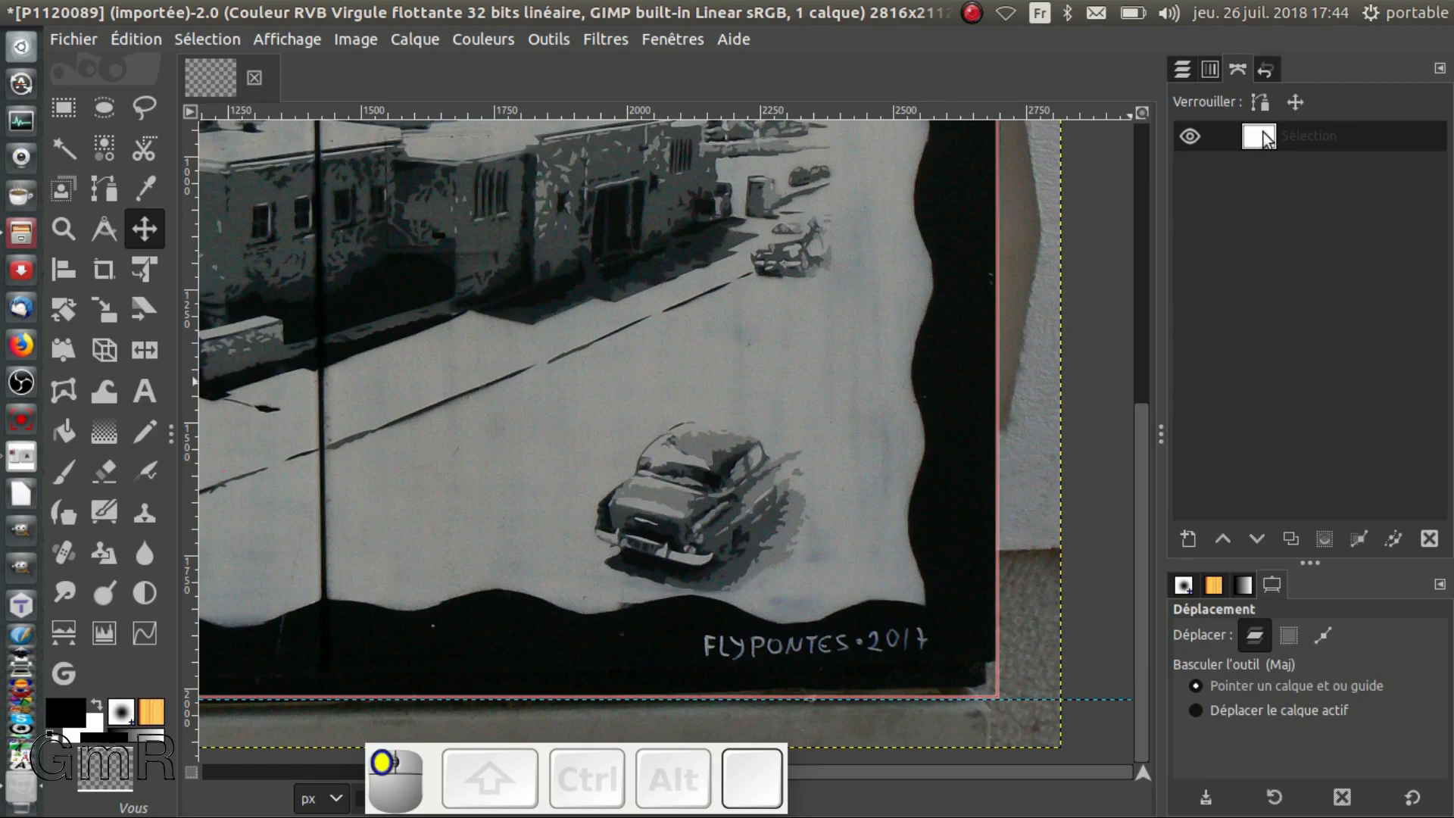
{"action": "left_click", "coordinate": [1323, 537]}
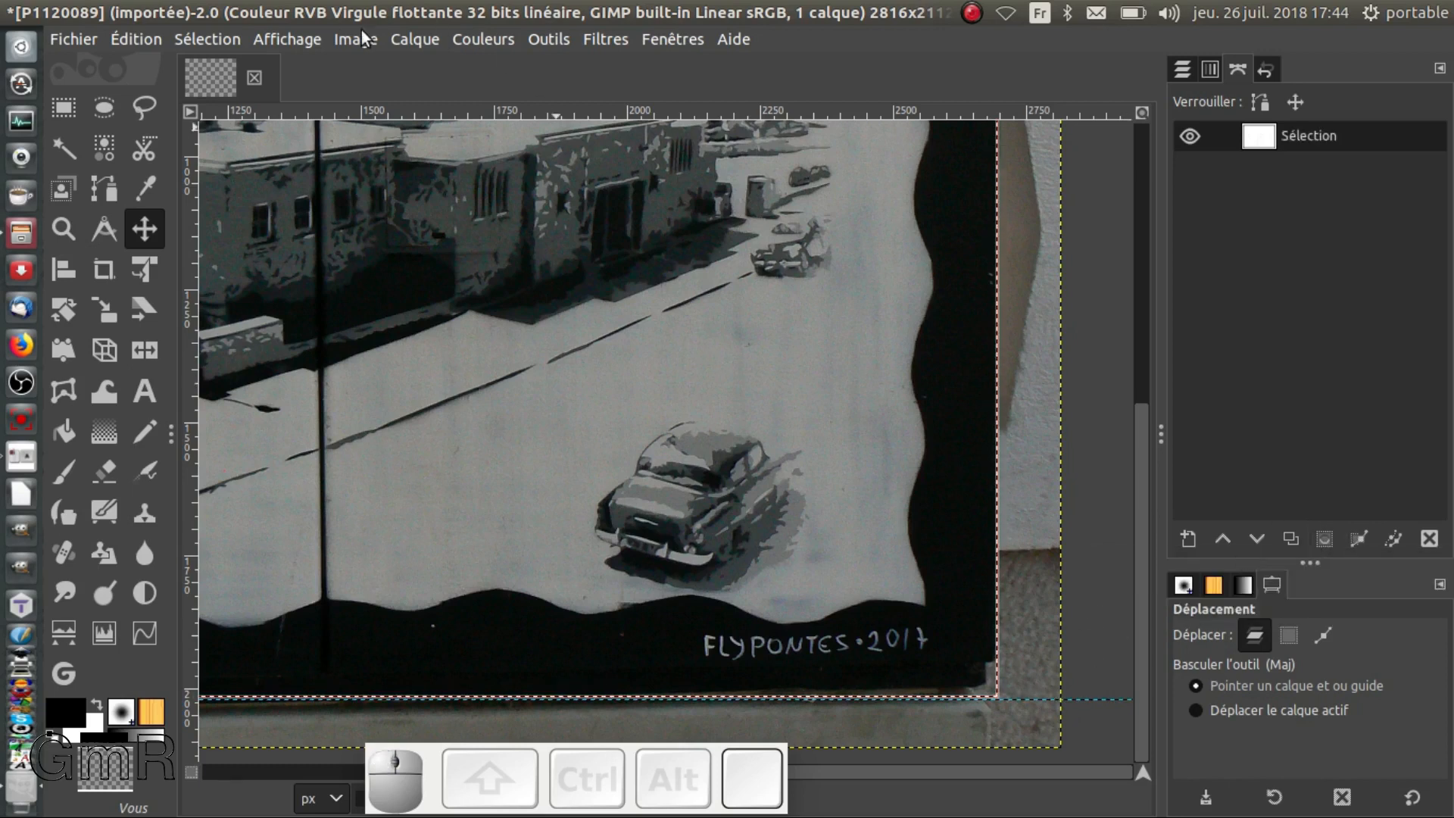
- Nudge the bottom guide and place a vertical guide along the rectangular path's right edge
{"action": "left_click_drag", "start_coordinate": [1102, 697], "coordinate": [1094, 699]}
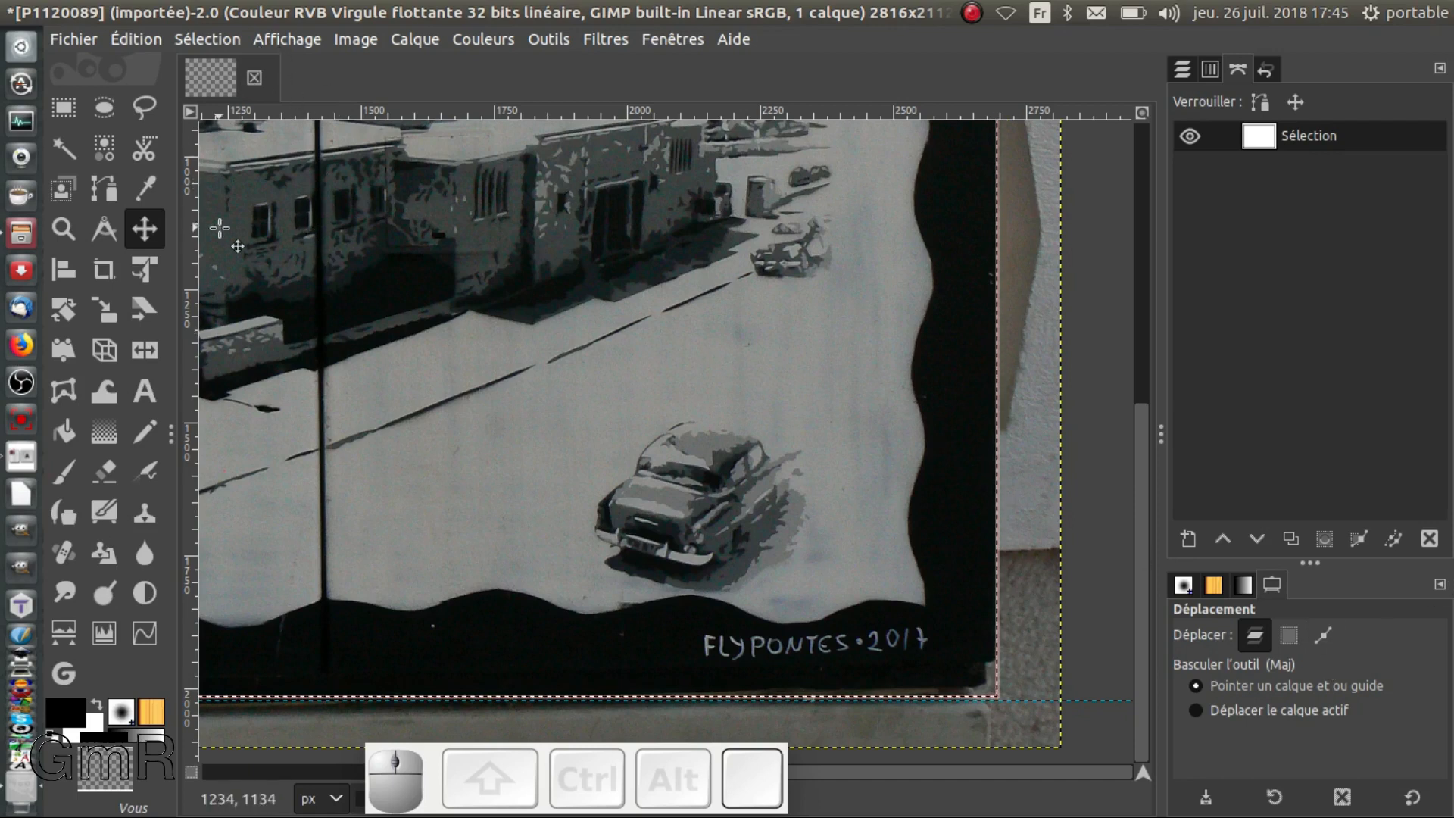
{"action": "left_click_drag", "start_coordinate": [193, 237], "coordinate": [999, 311]}
{"action": "scroll", "coordinate": [893, 333], "scroll_direction": "down", "scroll_amount": 2}
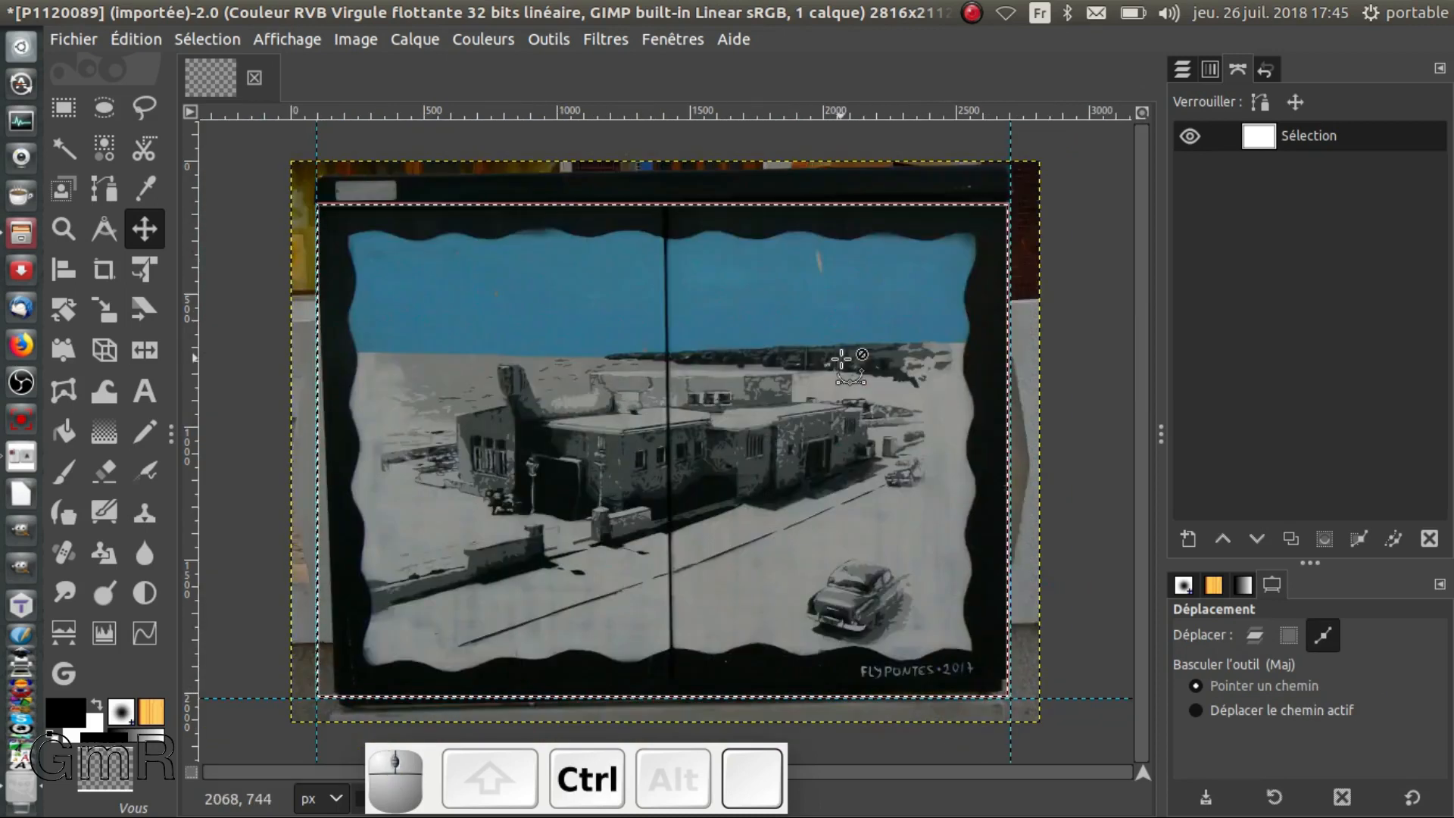
- Place a horizontal guide near the doors' top and use the Align tool to fit it and the left guide to the path's edges
{"action": "left_click_drag", "start_coordinate": [509, 107], "coordinate": [496, 231]}
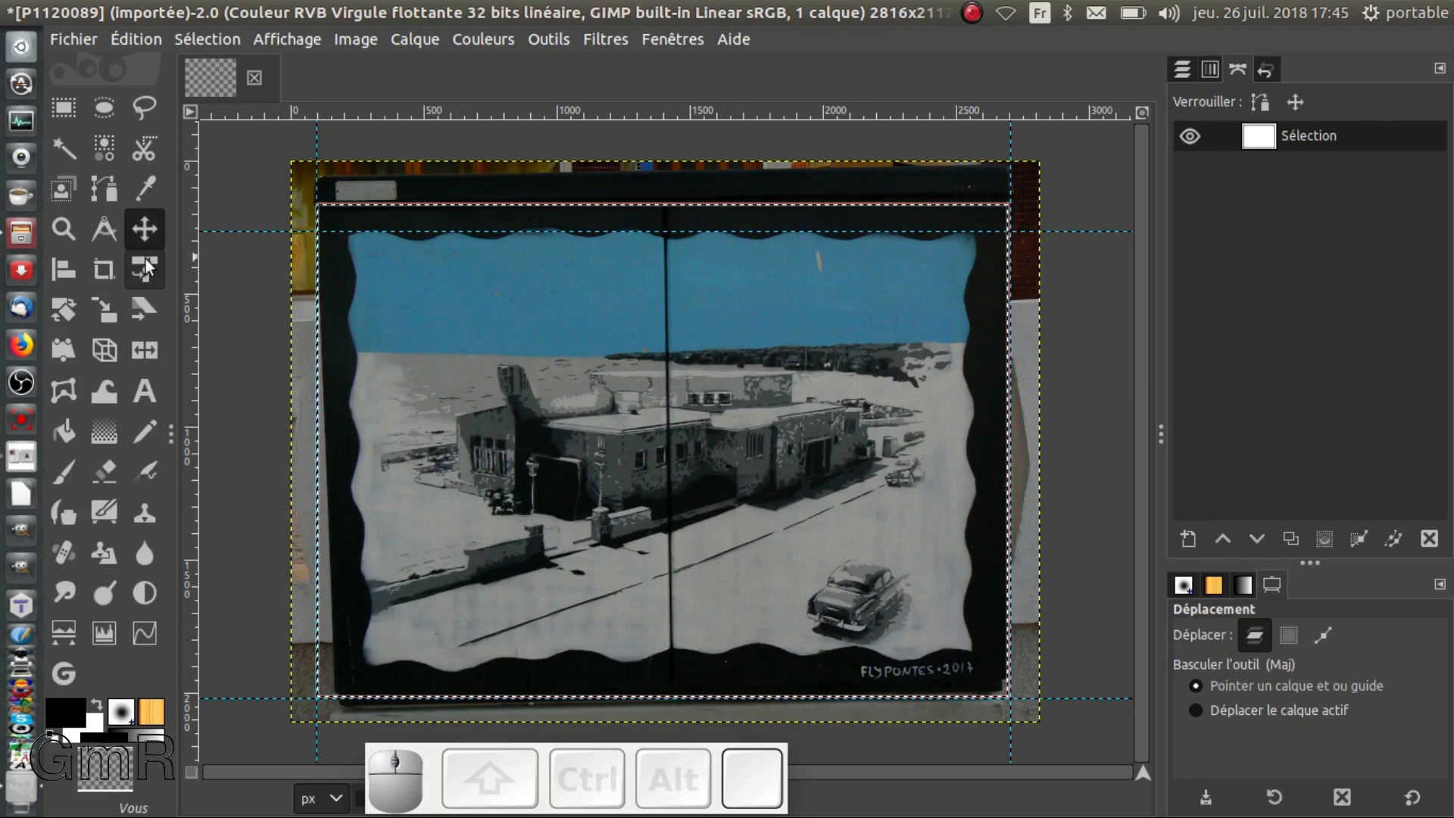
{"action": "left_click", "coordinate": [52, 275]}
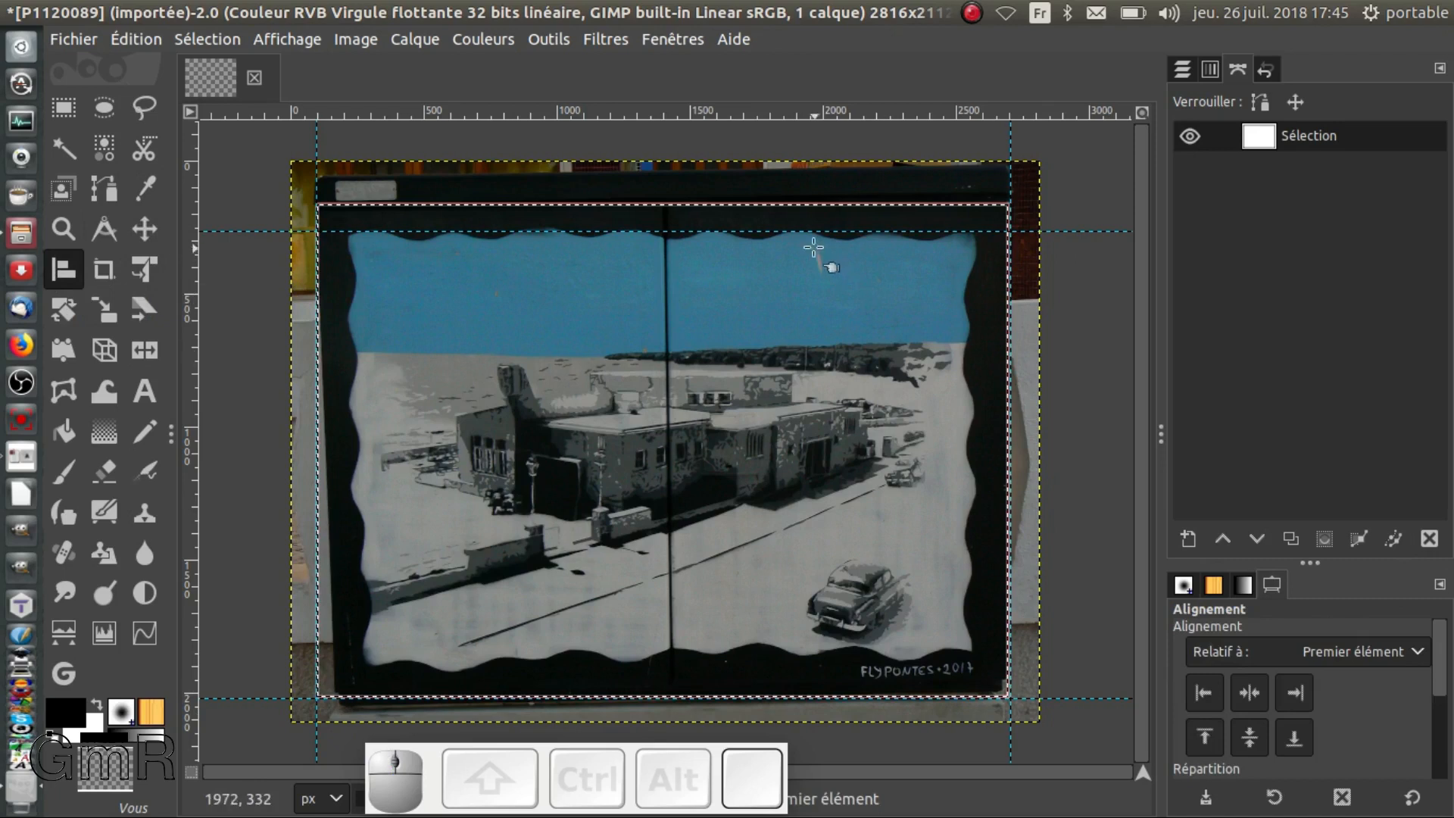
{"action": "left_click", "coordinate": [263, 231]}
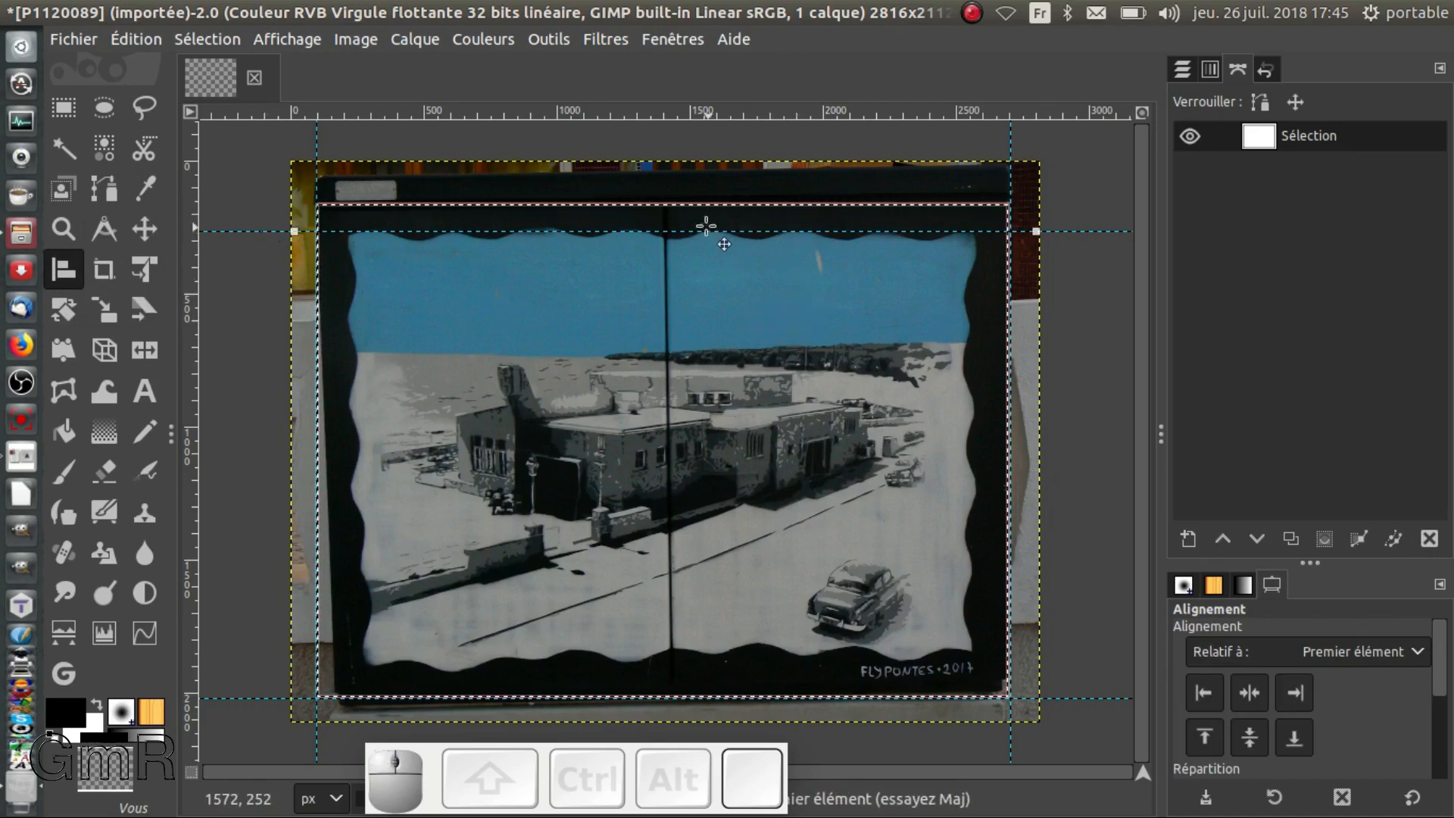
{"action": "left_click", "coordinate": [417, 205]}
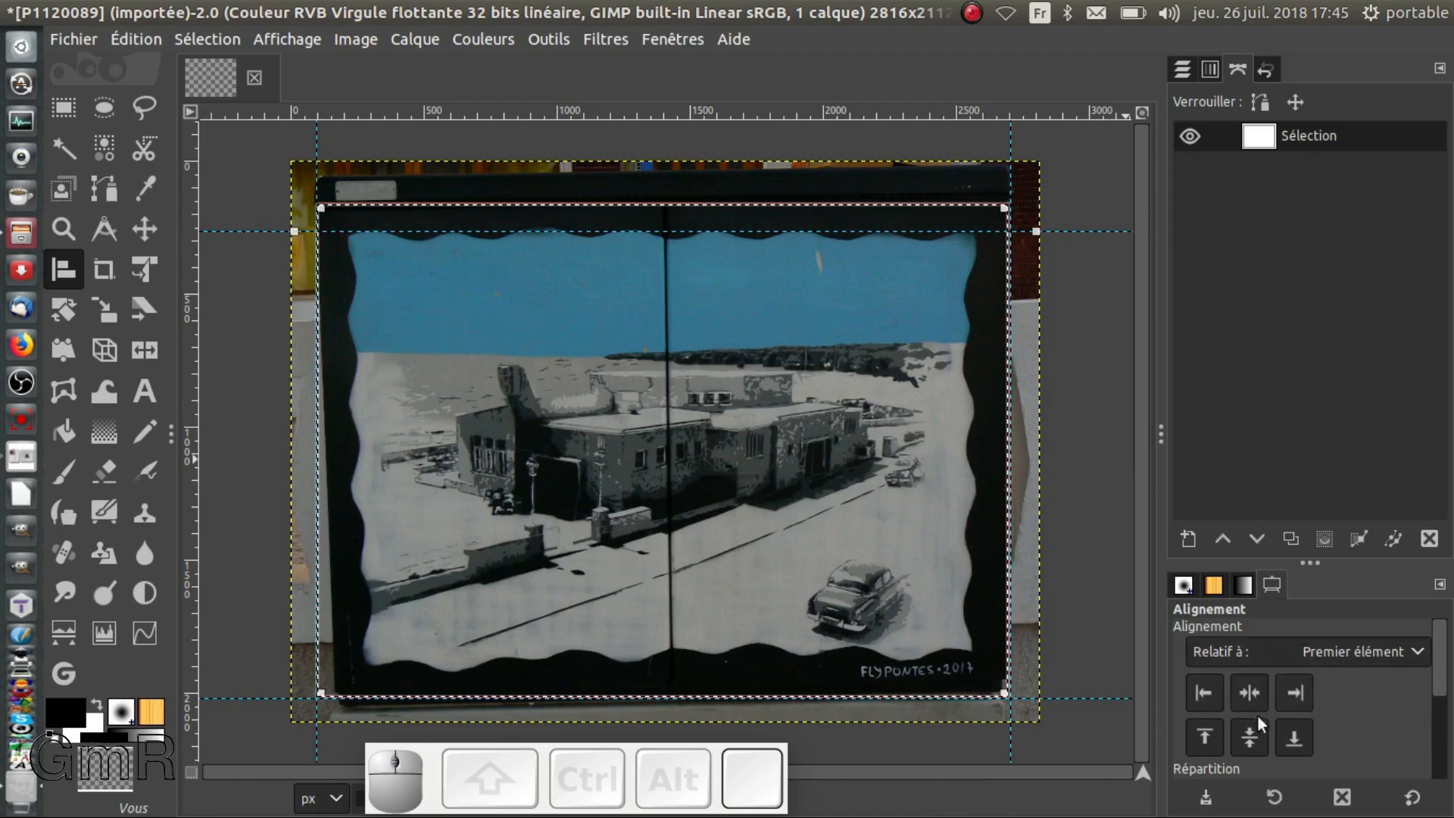
{"action": "left_click", "coordinate": [1205, 738]}
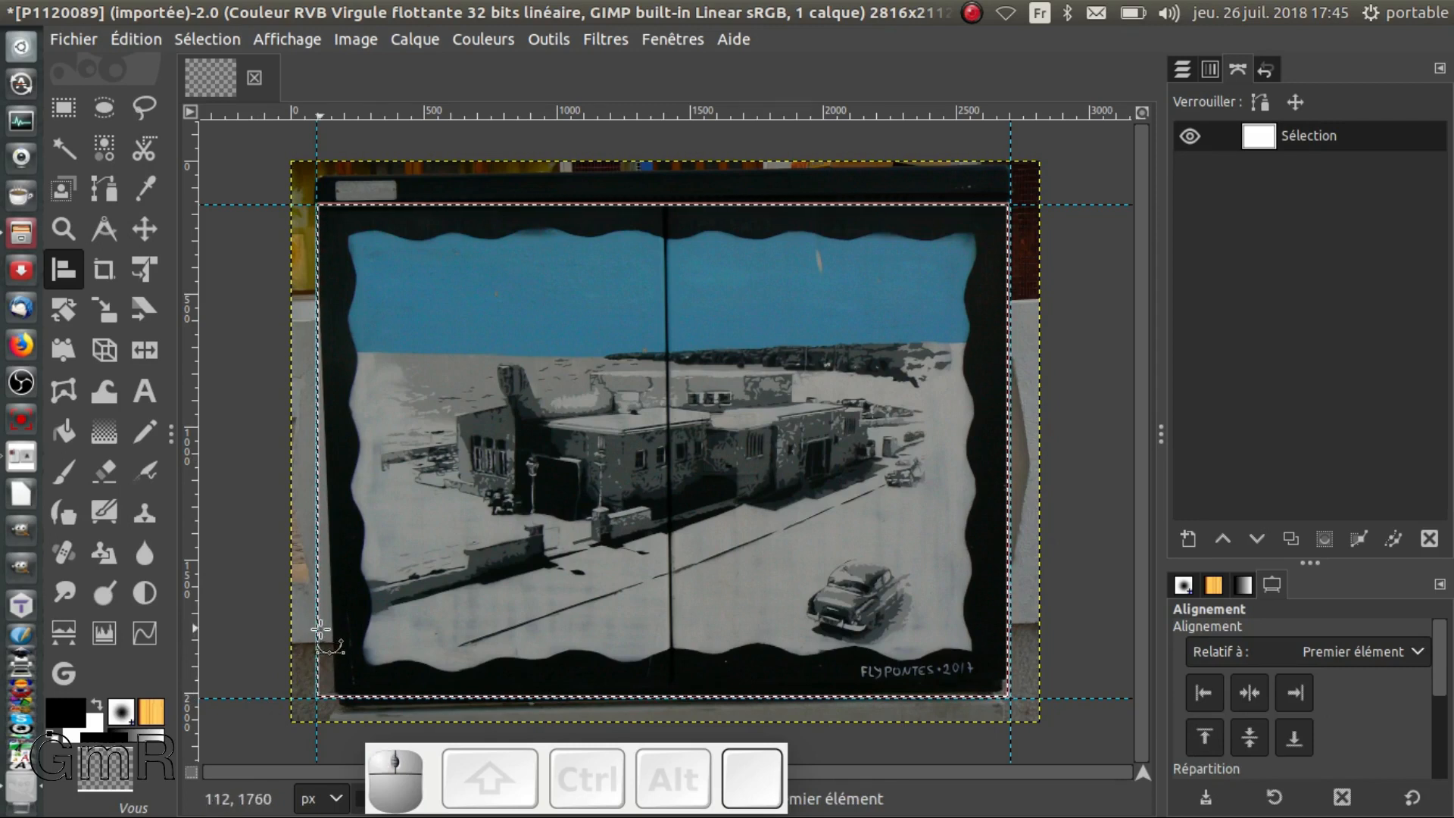
{"action": "left_click", "coordinate": [1010, 450]}
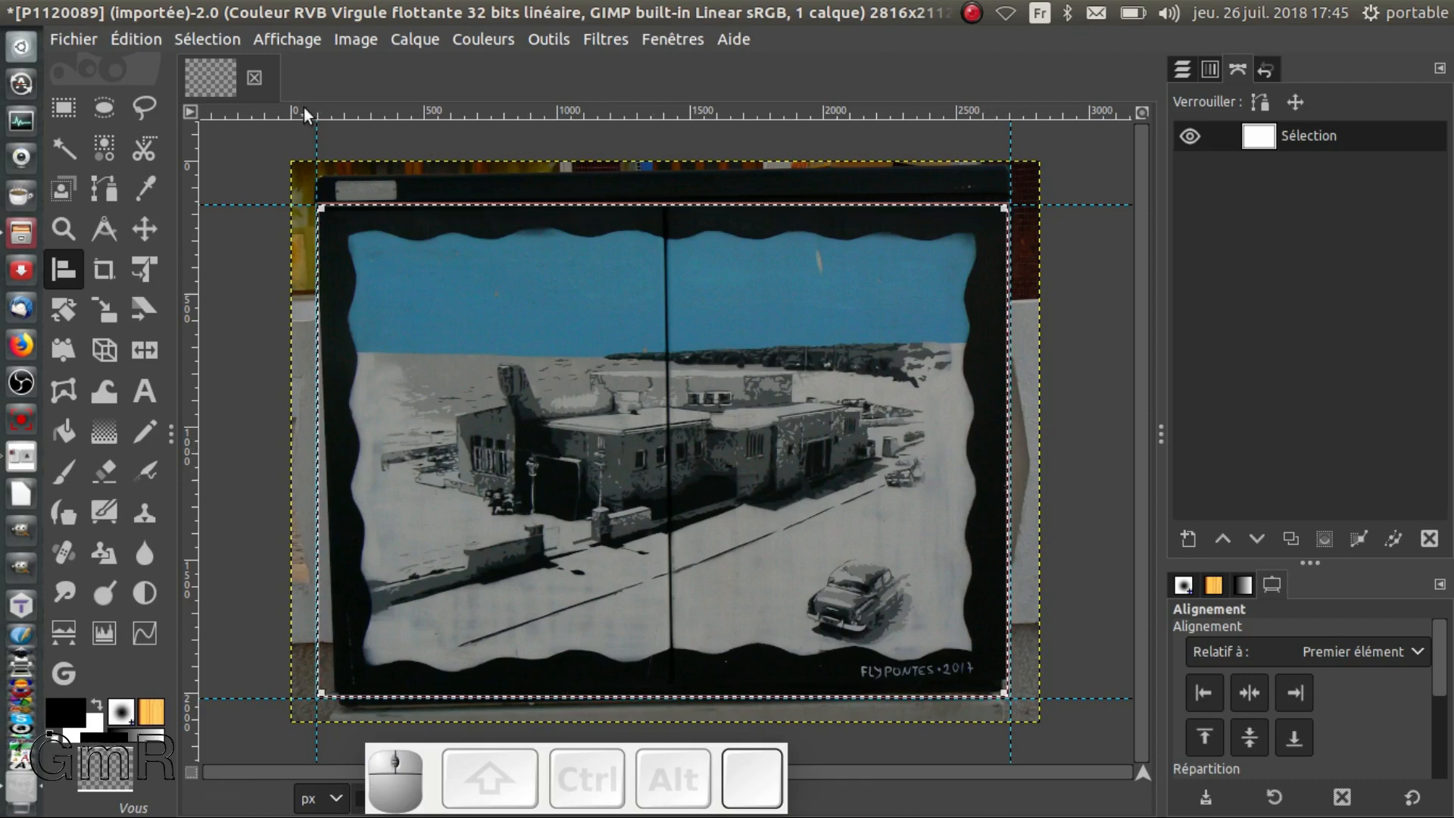
{"action": "key", "text": "shift"}
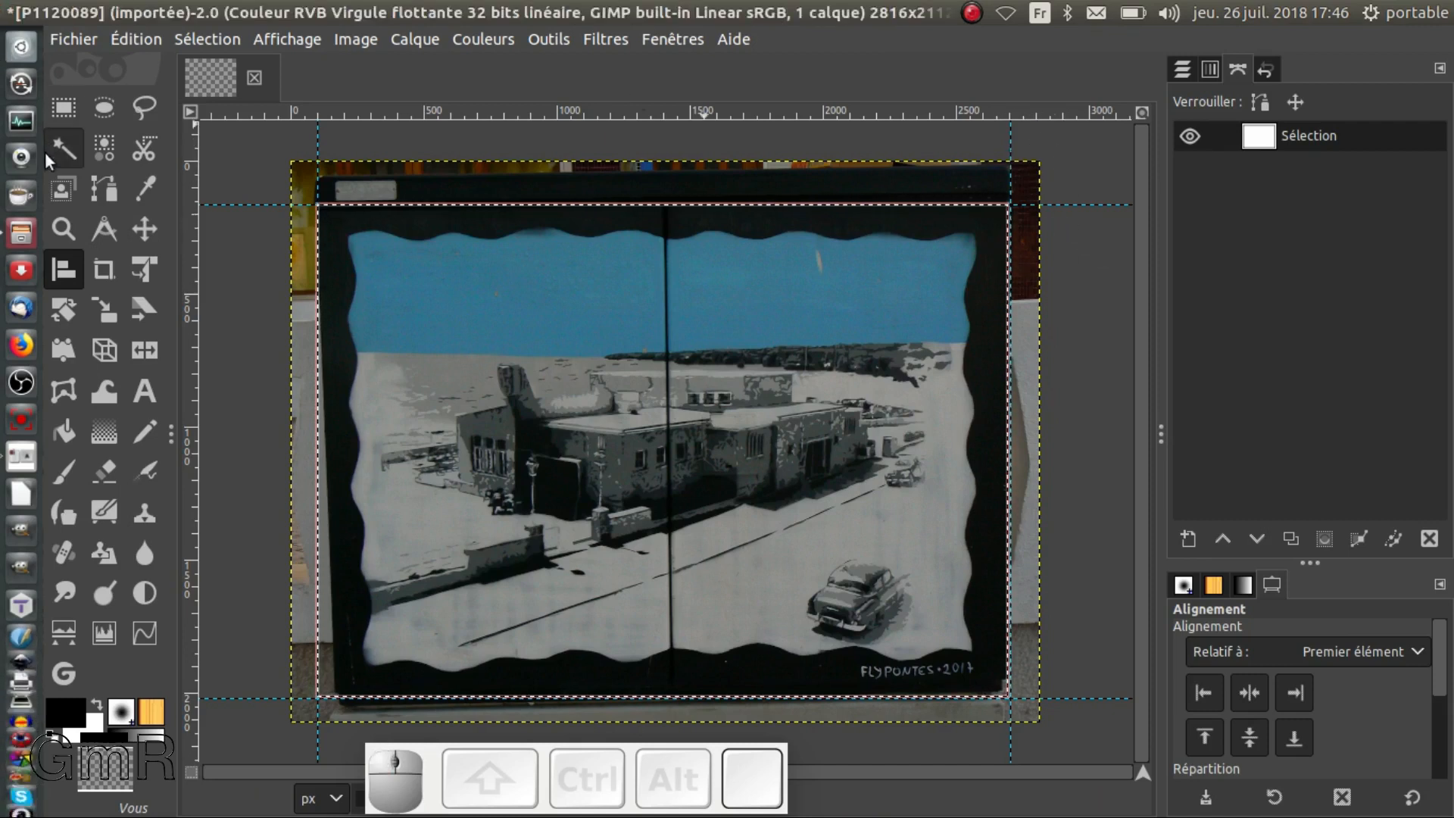
- Remove the vertical guide at the path's right edge and place a new one just right of the door seam, at about x = 1630 px
{"action": "left_click", "coordinate": [144, 229]}
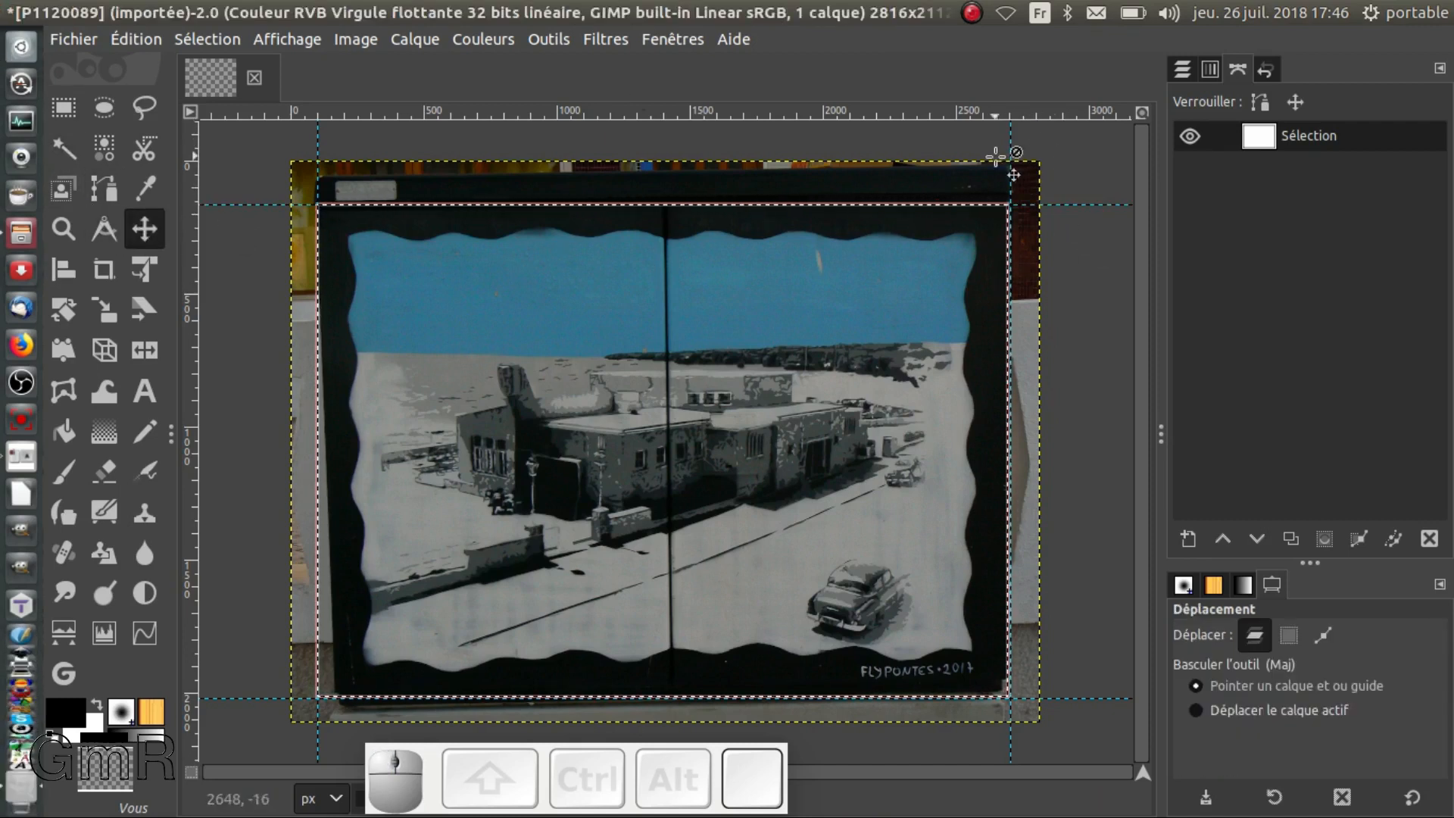
{"action": "mouse_move", "coordinate": [1004, 146]}
{"action": "left_mouse_down"}
{"action": "mouse_move", "coordinate": [1048, 136]}
{"action": "mouse_move", "coordinate": [1075, 211]}
{"action": "left_mouse_up"}
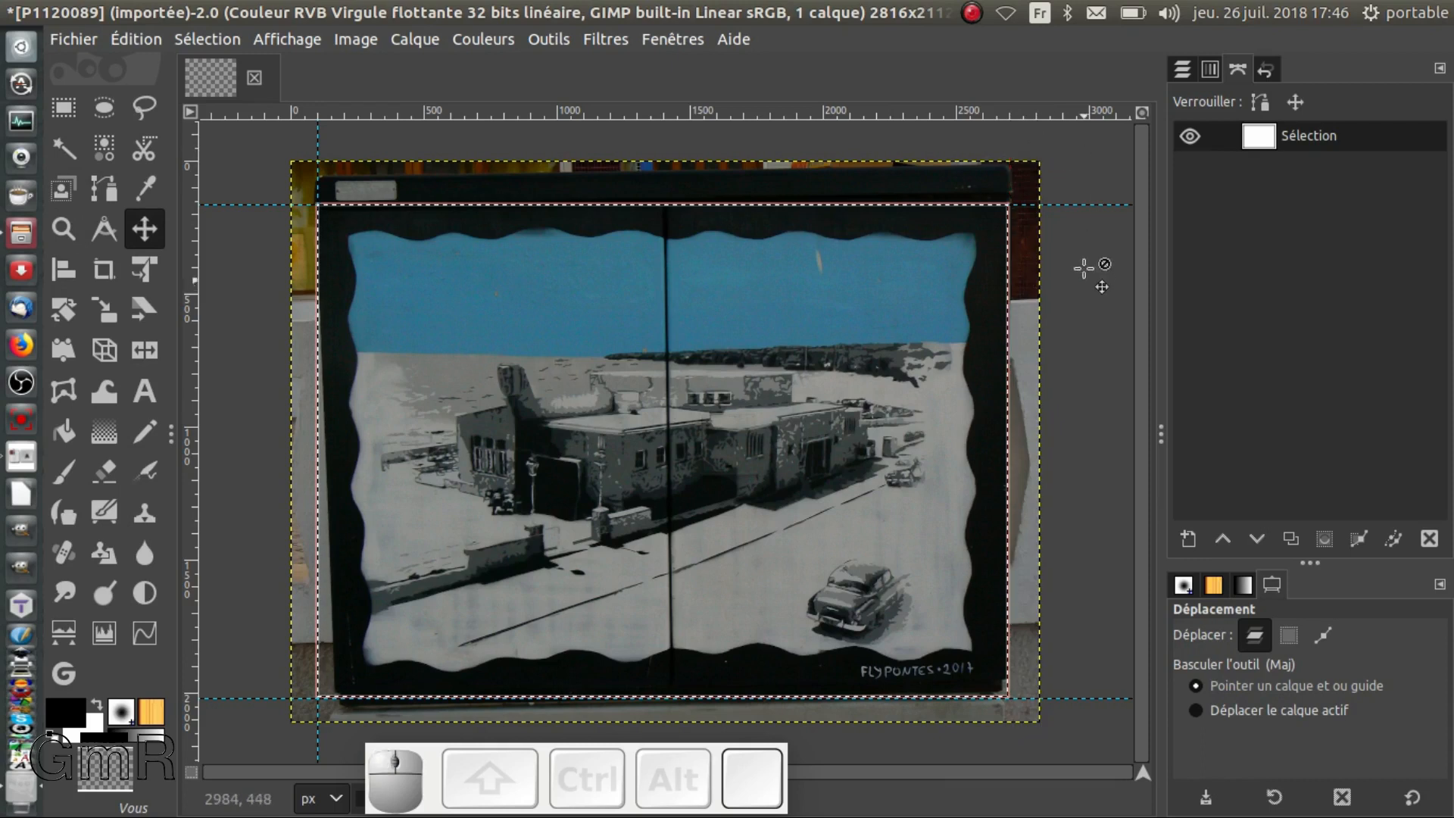
{"action": "left_click_drag", "start_coordinate": [193, 176], "coordinate": [1081, 260]}
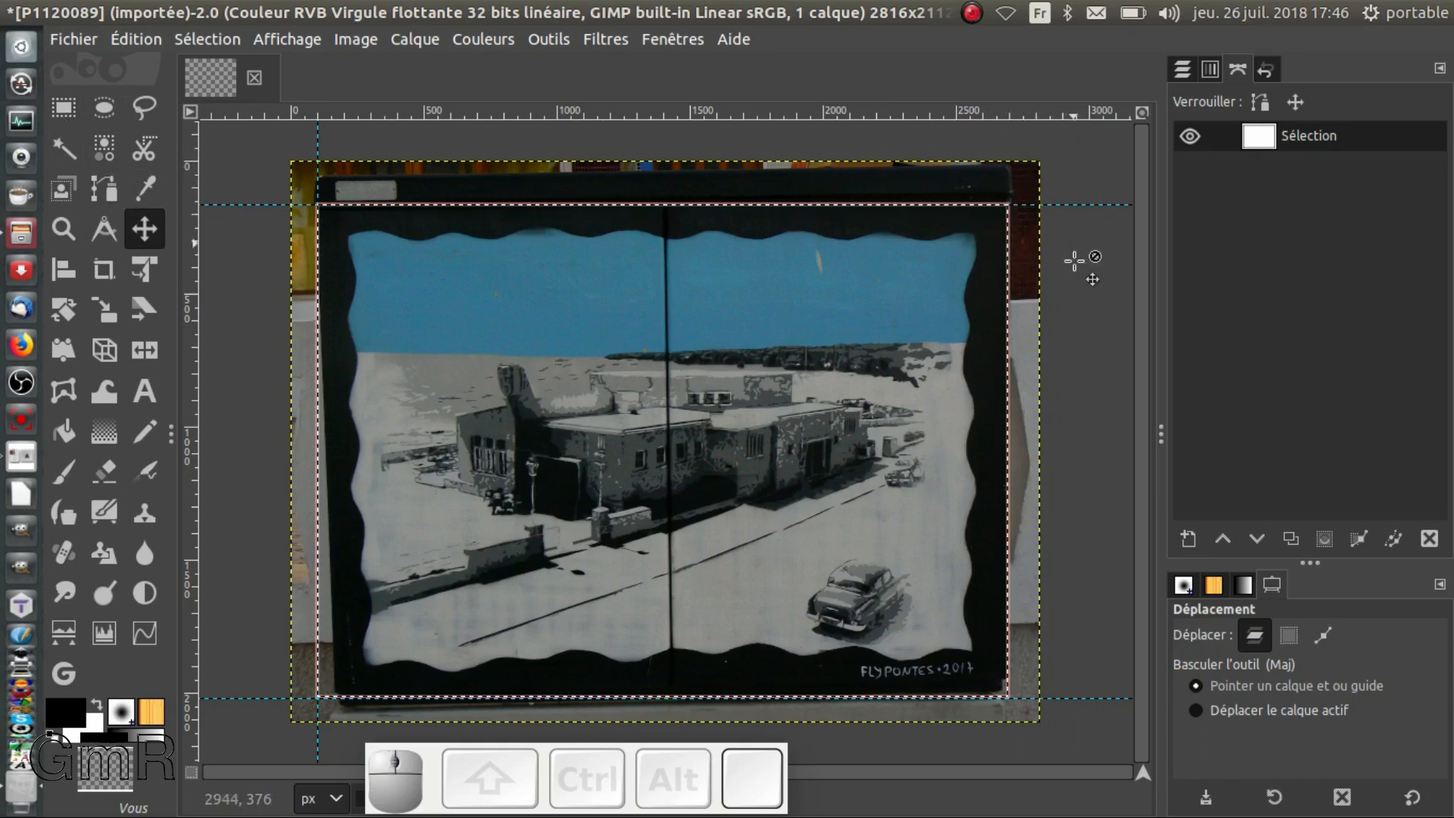
{"action": "left_click_drag", "start_coordinate": [187, 163], "coordinate": [726, 261]}
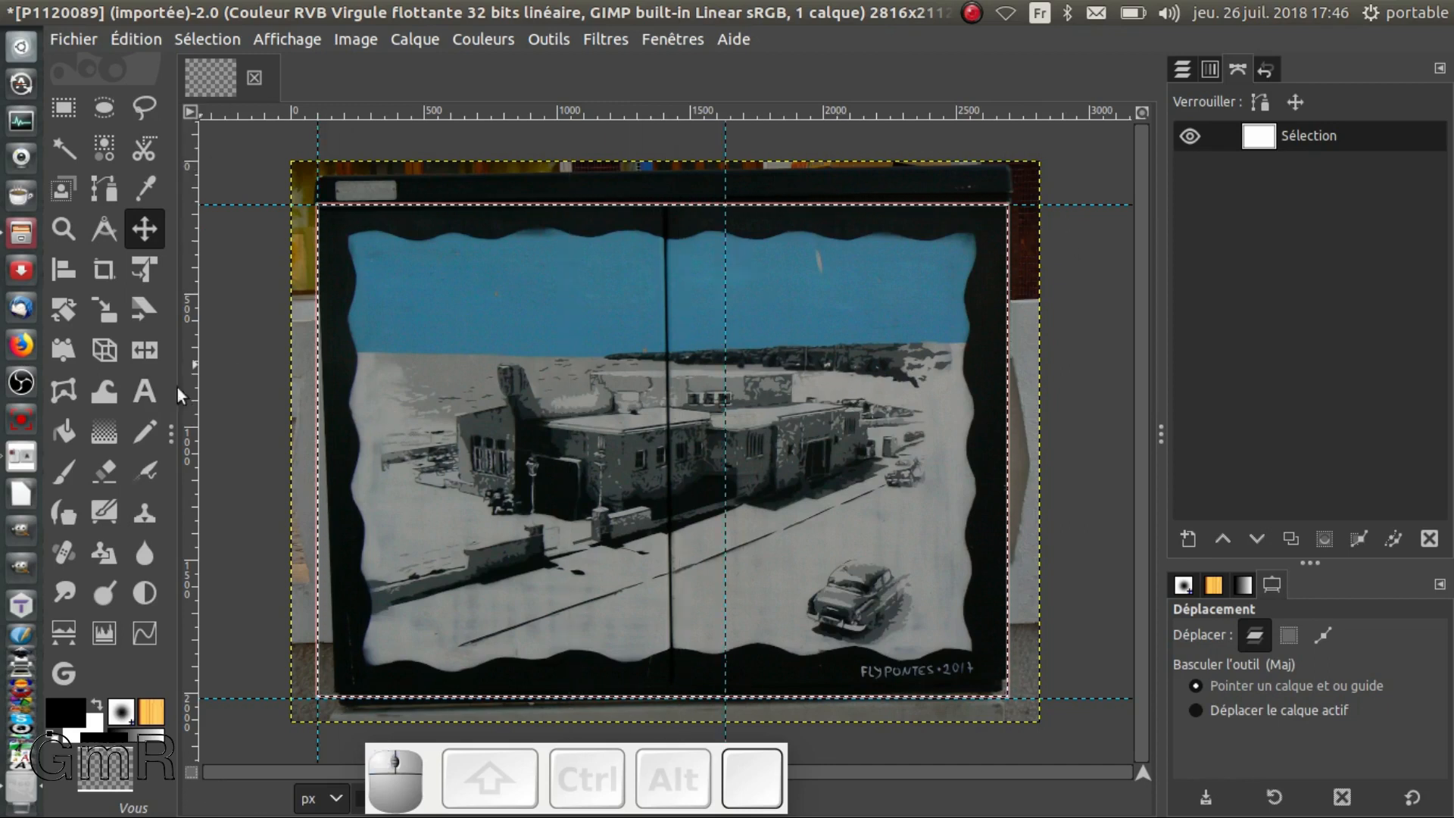
- Align the lower horizontal guide with the rectangular path's bottom edge, relative to the first element
{"action": "left_click", "coordinate": [63, 268]}
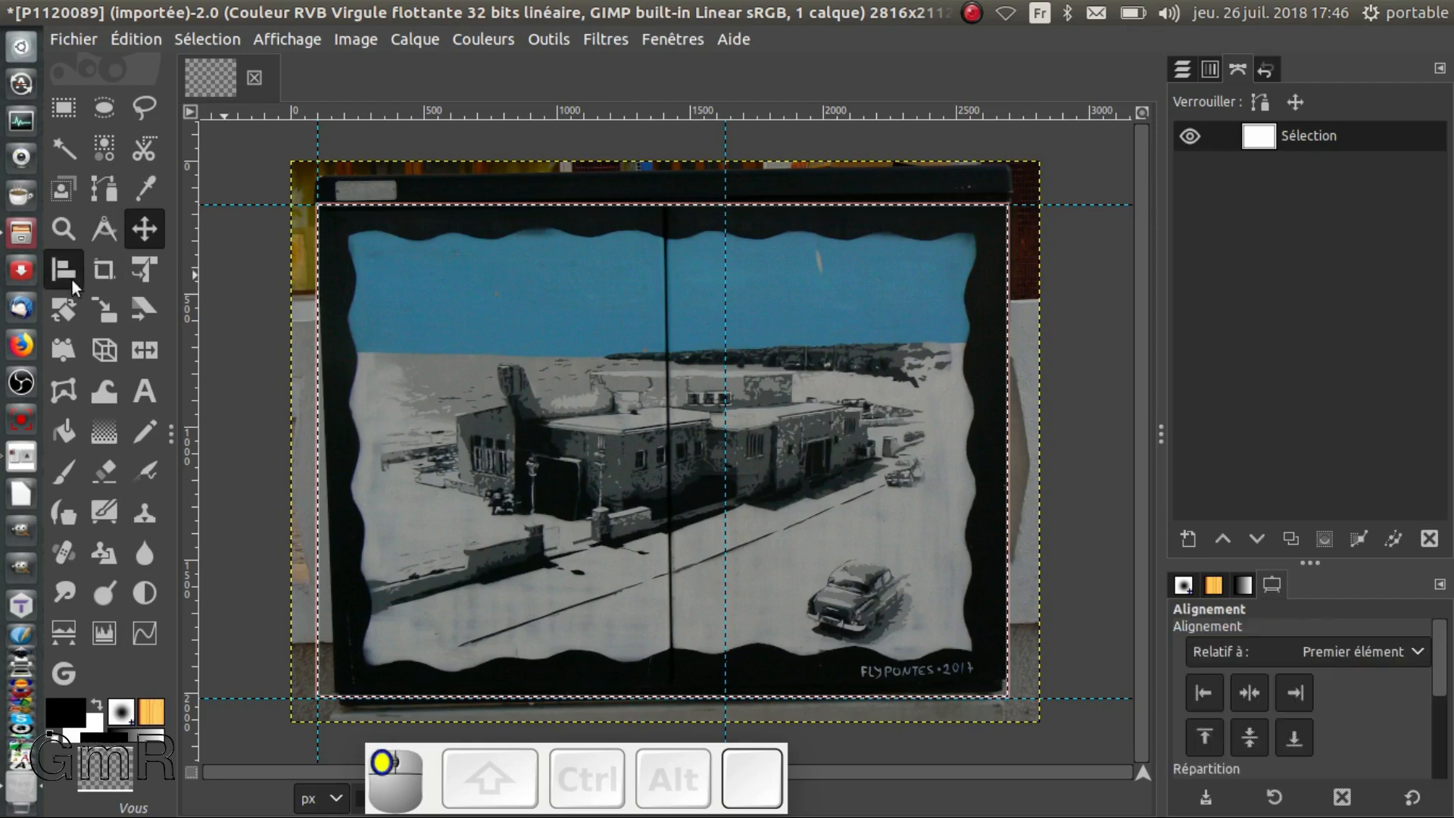
{"action": "left_click", "coordinate": [1007, 458]}
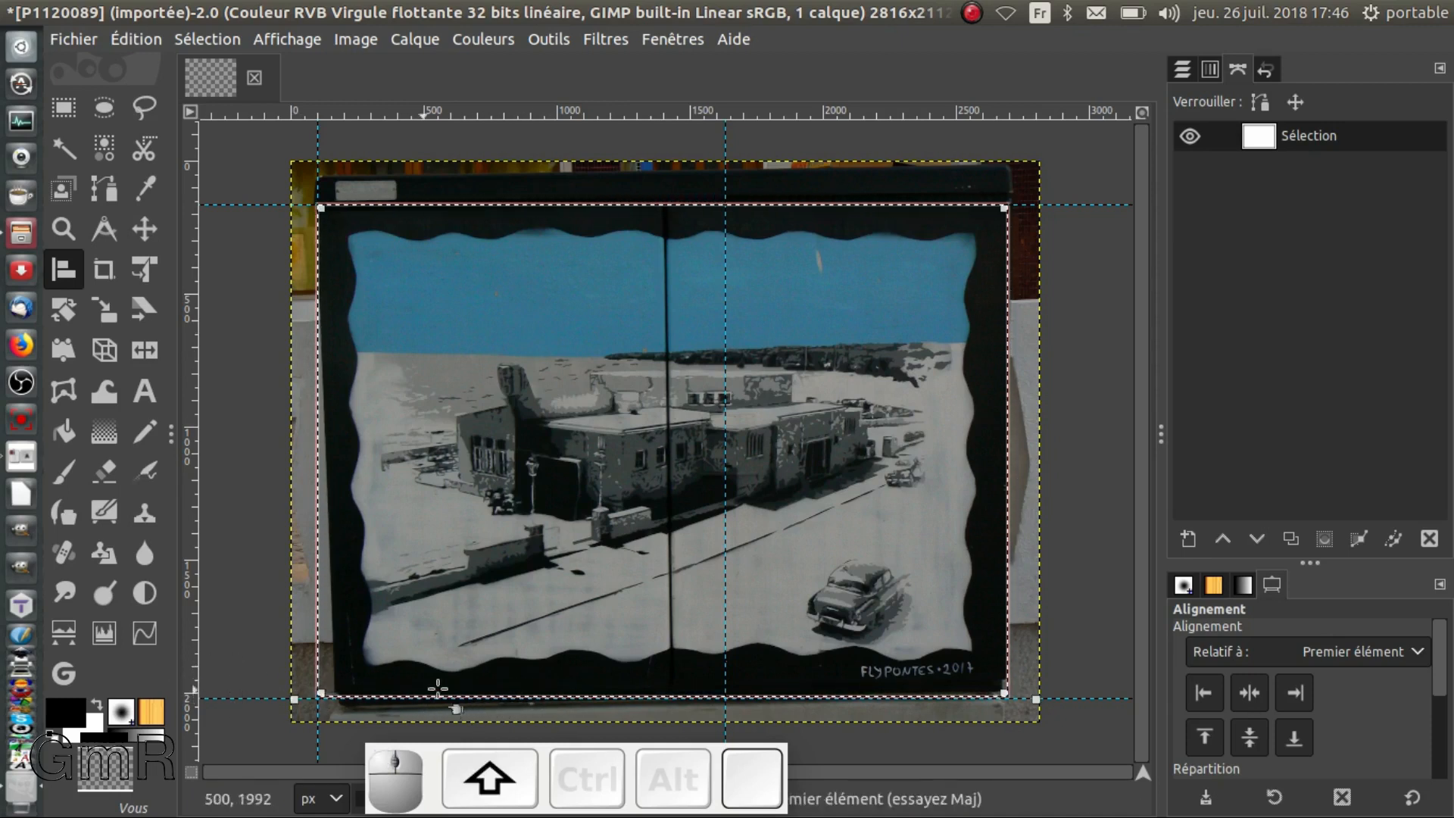
{"action": "left_click", "coordinate": [1295, 738]}
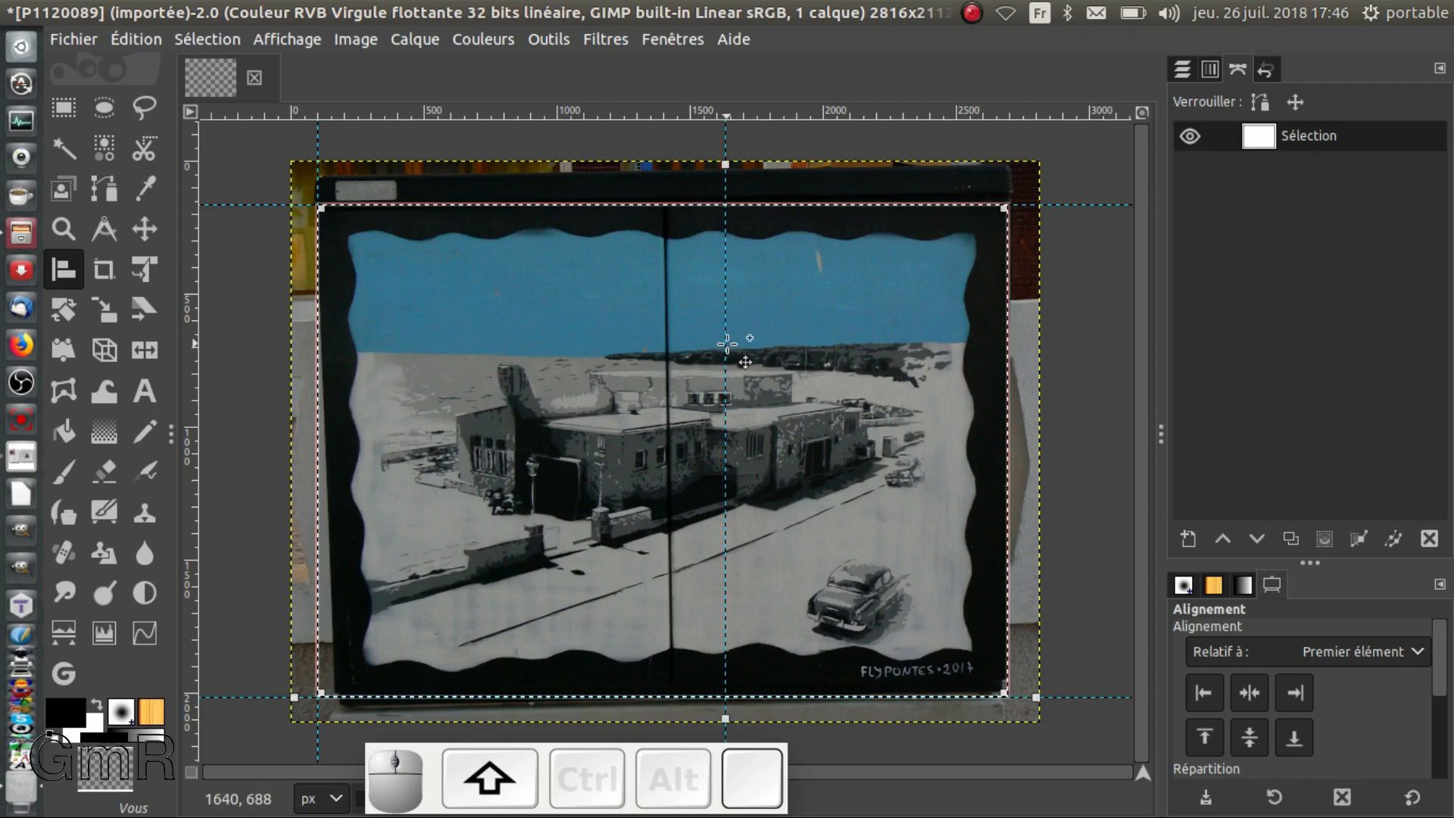
- Undo the alignment that also shifts the bottom guide, and align only the new vertical guide with the path's right edge
{"action": "left_click", "coordinate": [1296, 695]}
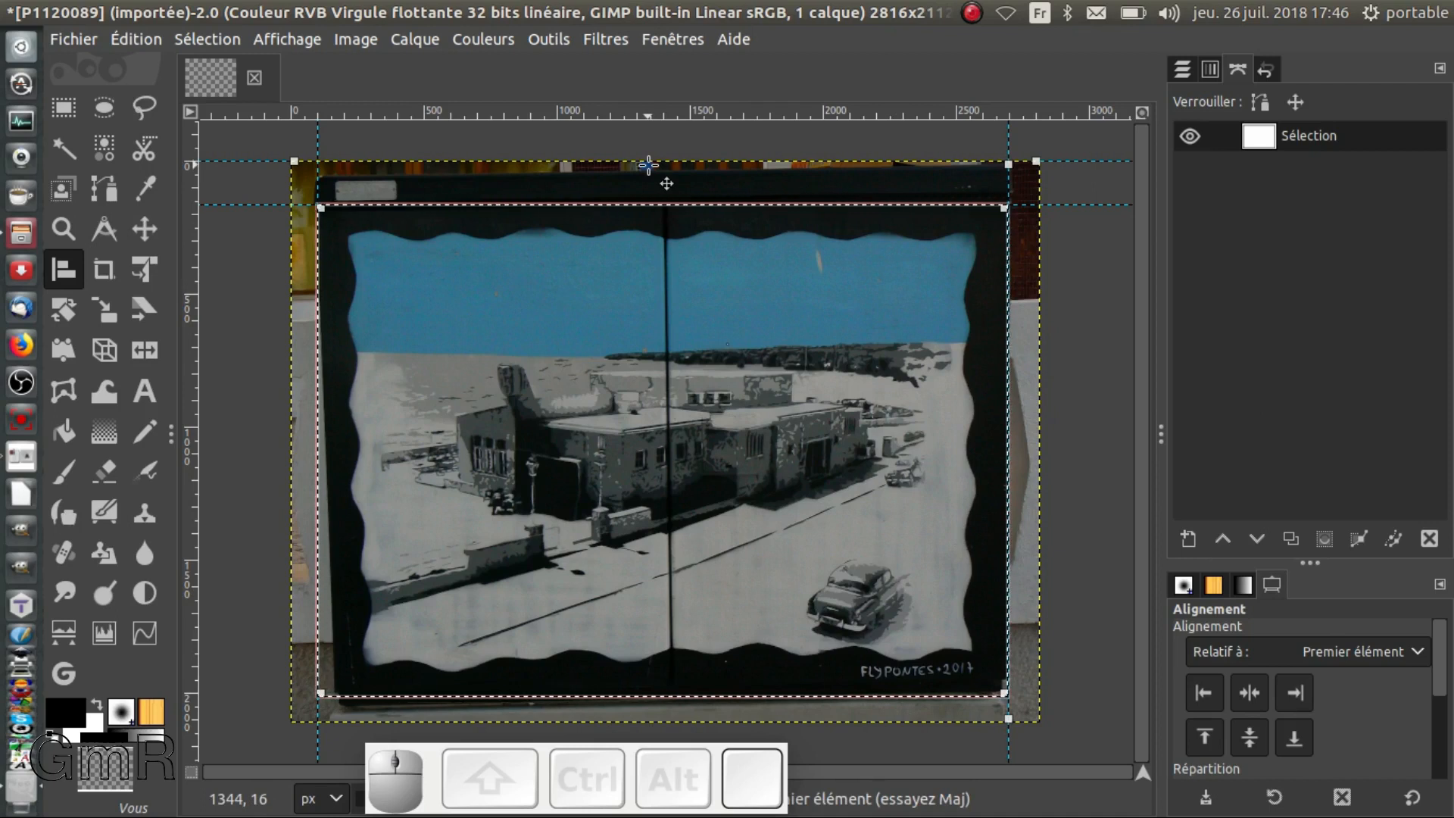
{"action": "key", "text": "ctrl+y"}
{"action": "left_click", "coordinate": [247, 456]}
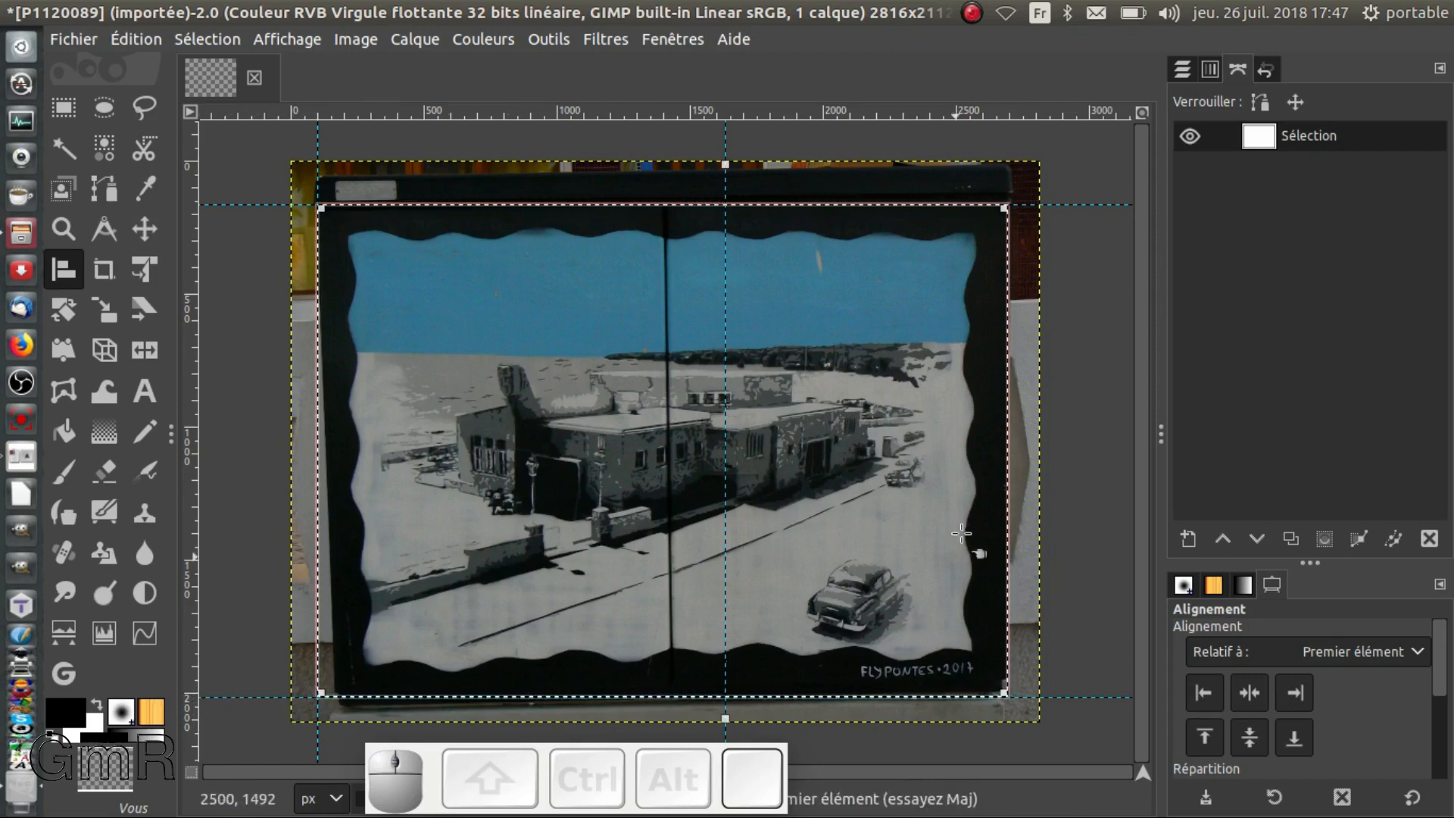
{"action": "left_click", "coordinate": [1295, 692]}
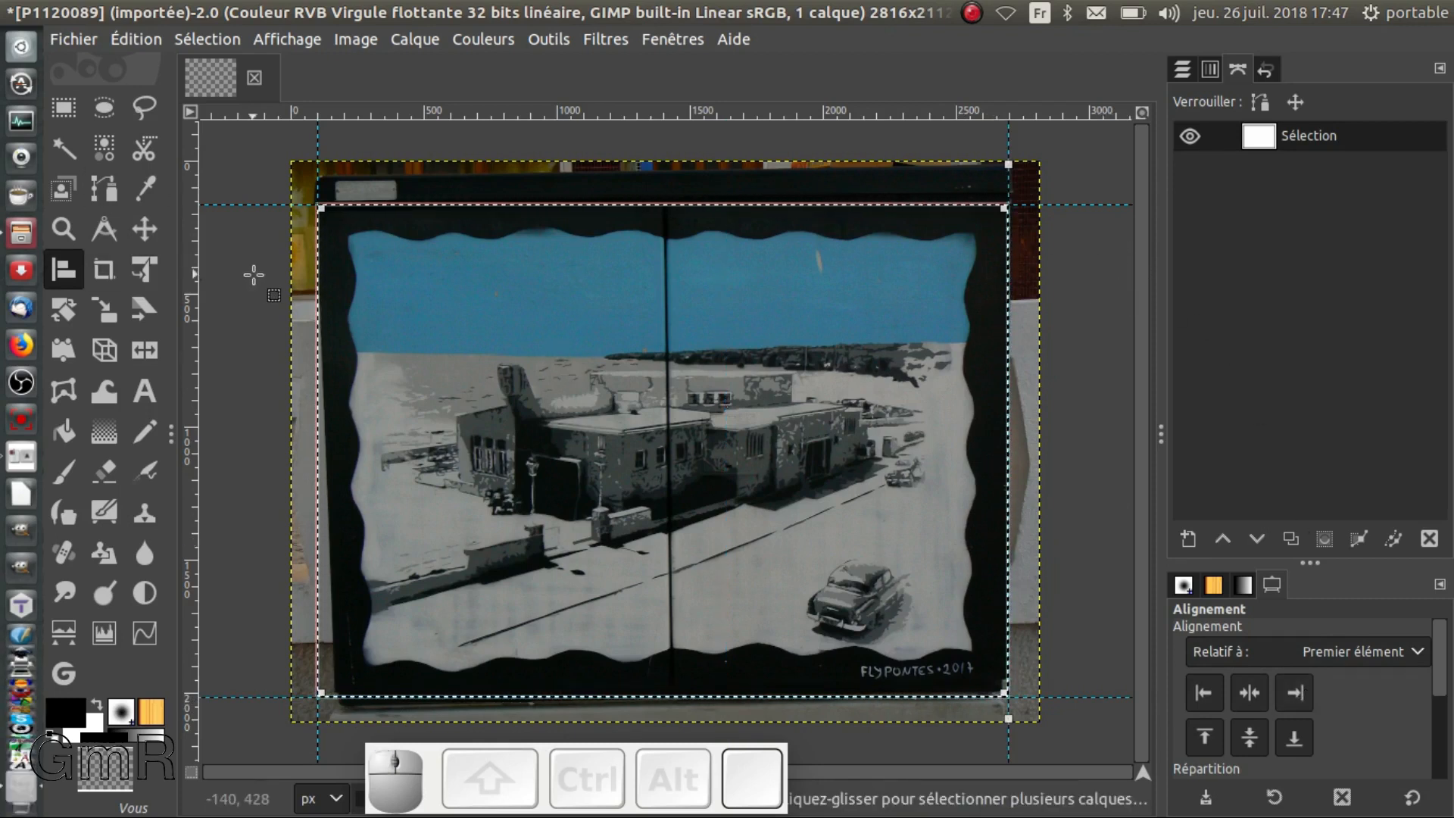
- Check in the view options whether tools snap to the guides
{"action": "left_click", "coordinate": [212, 37]}
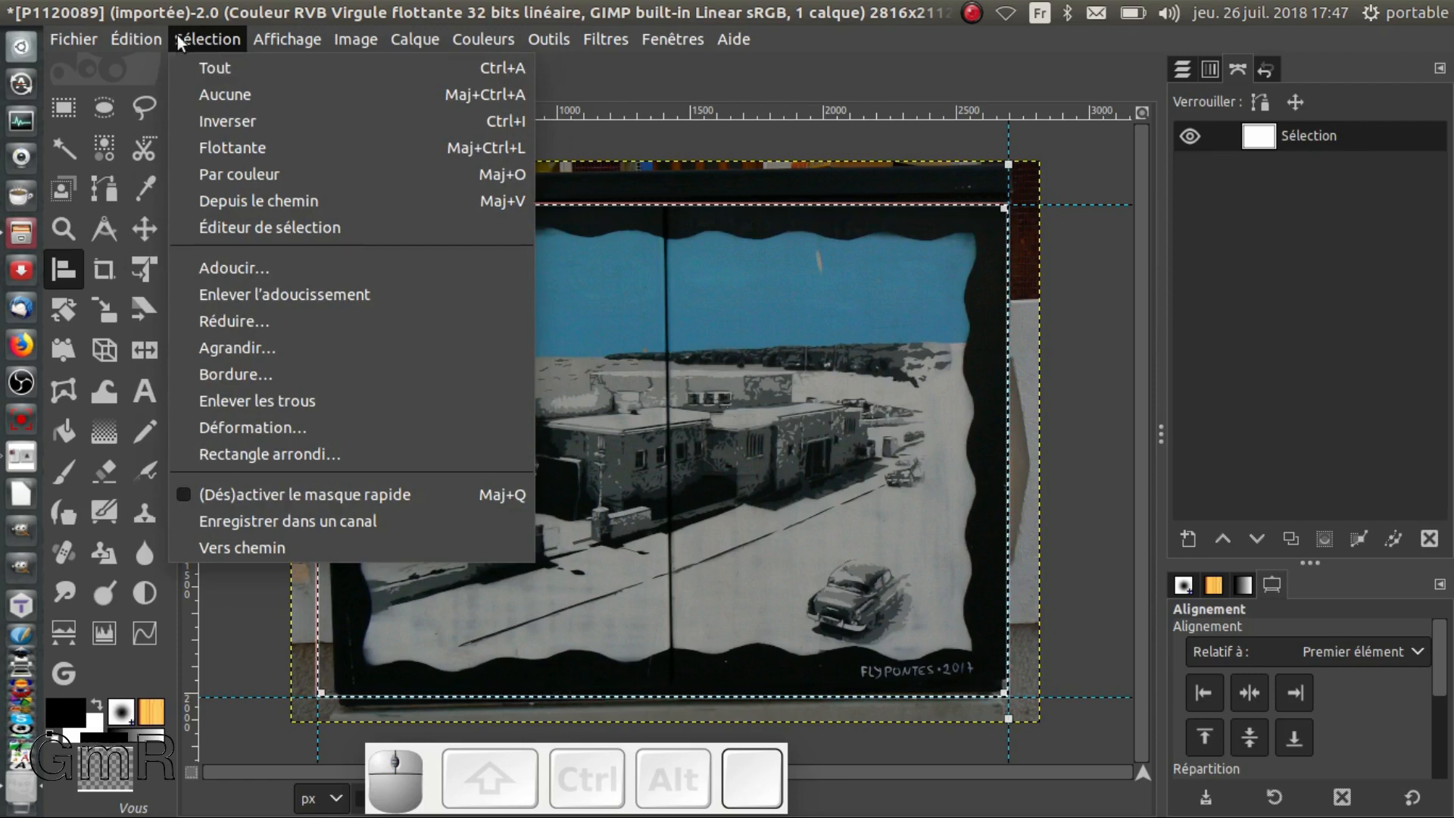
{"action": "mouse_move", "coordinate": [152, 40]}
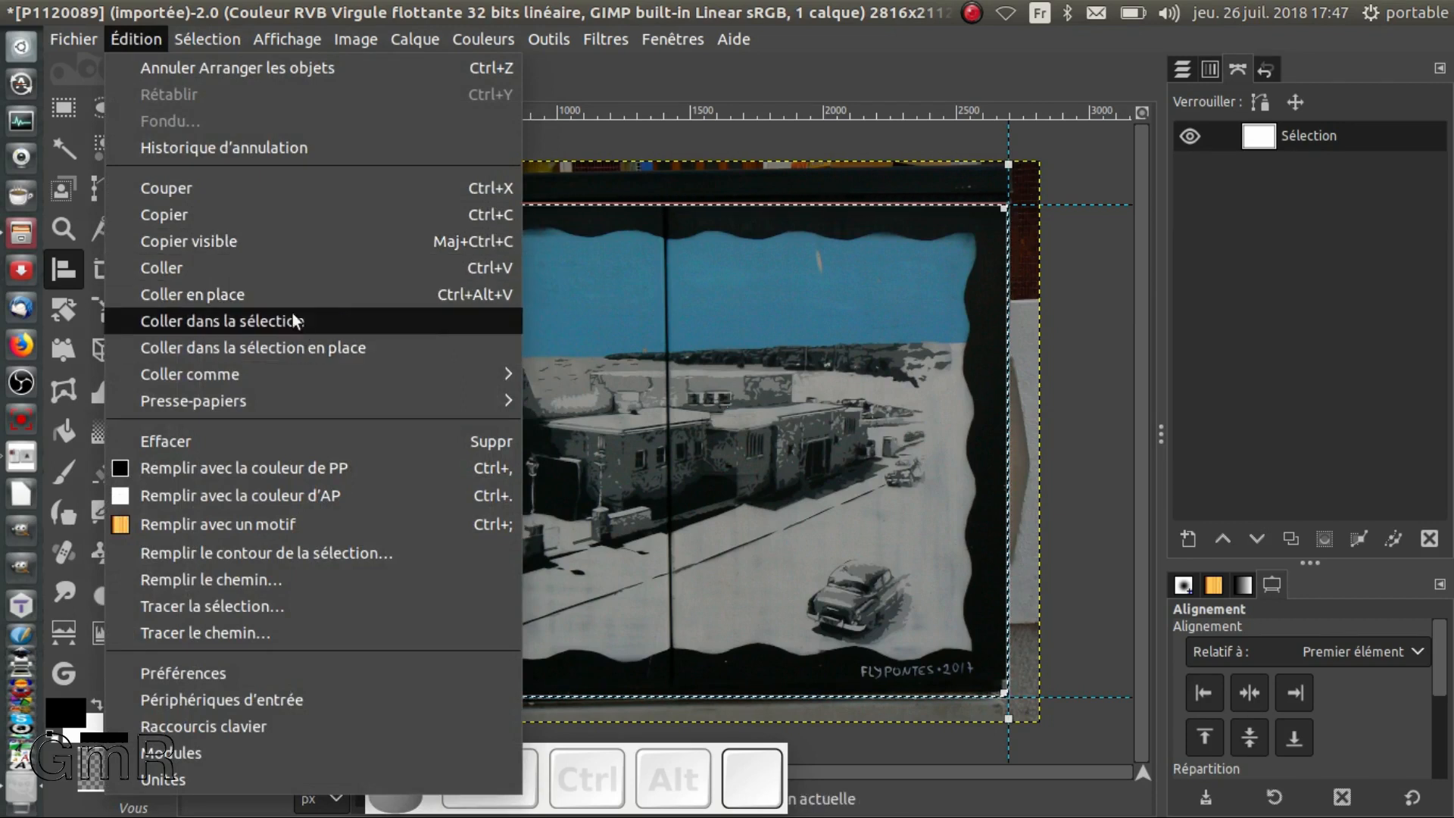
{"action": "mouse_move", "coordinate": [212, 38]}
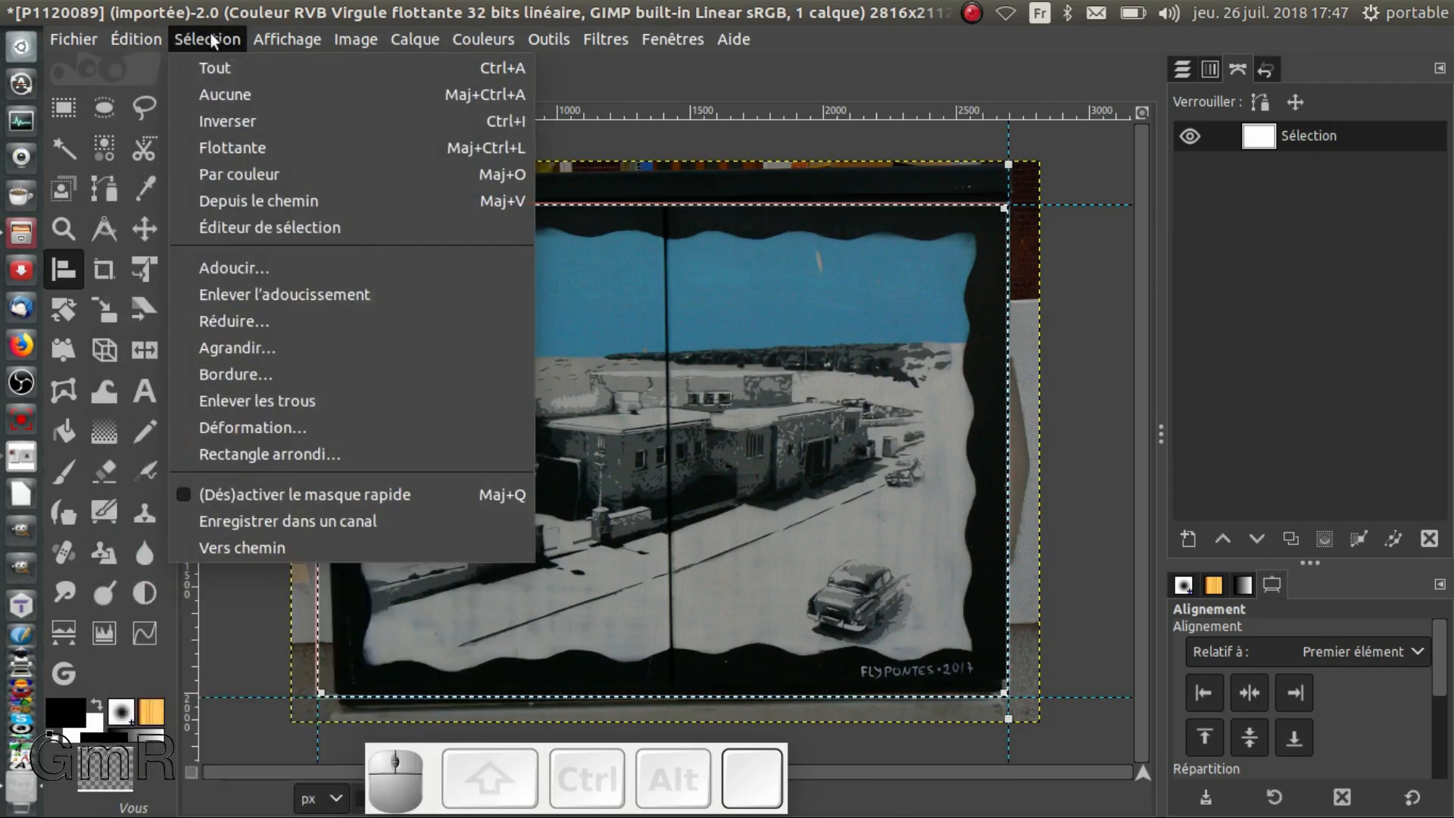
{"action": "mouse_move", "coordinate": [287, 38]}
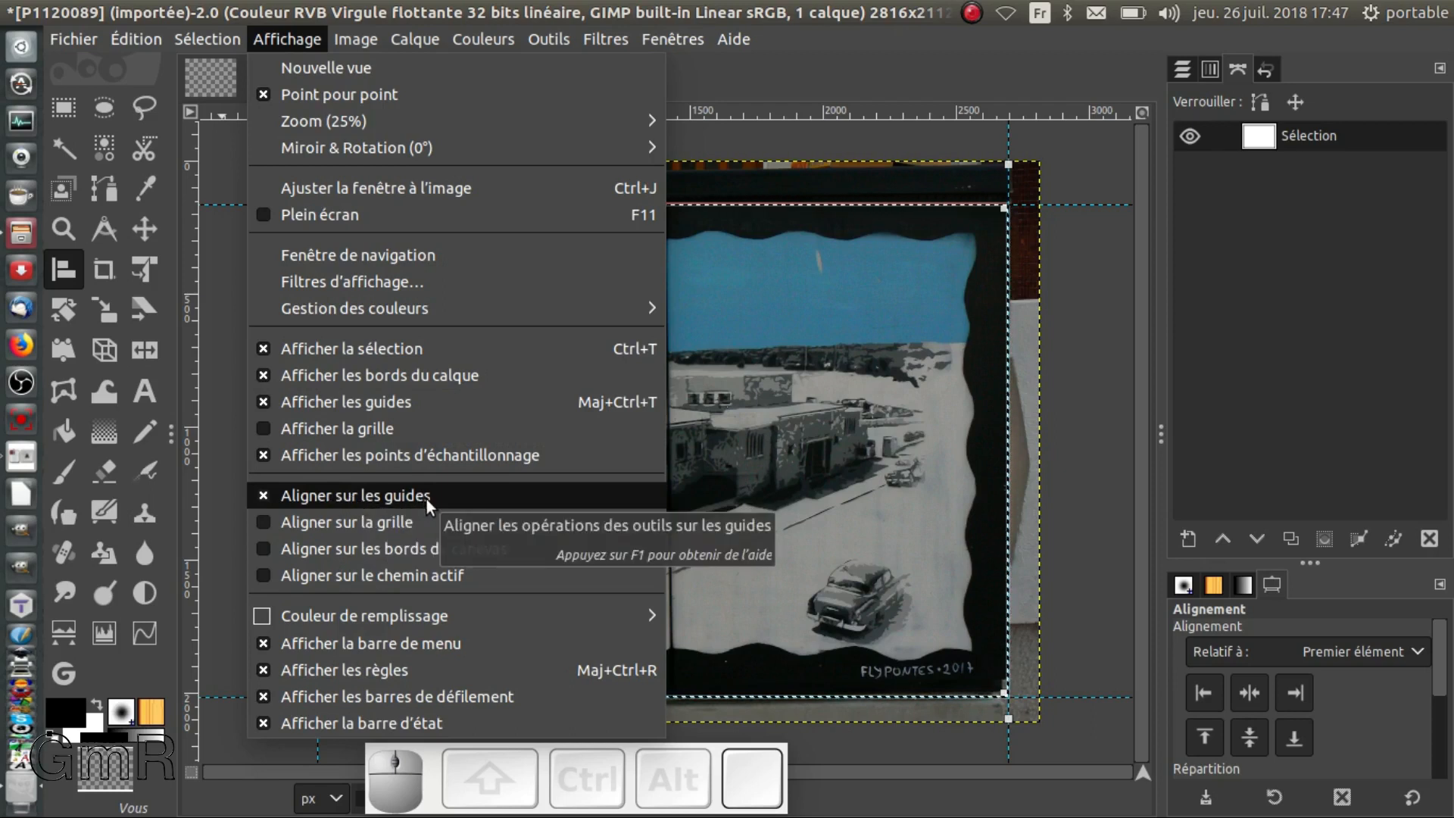
{"action": "left_click", "coordinate": [1107, 315]}
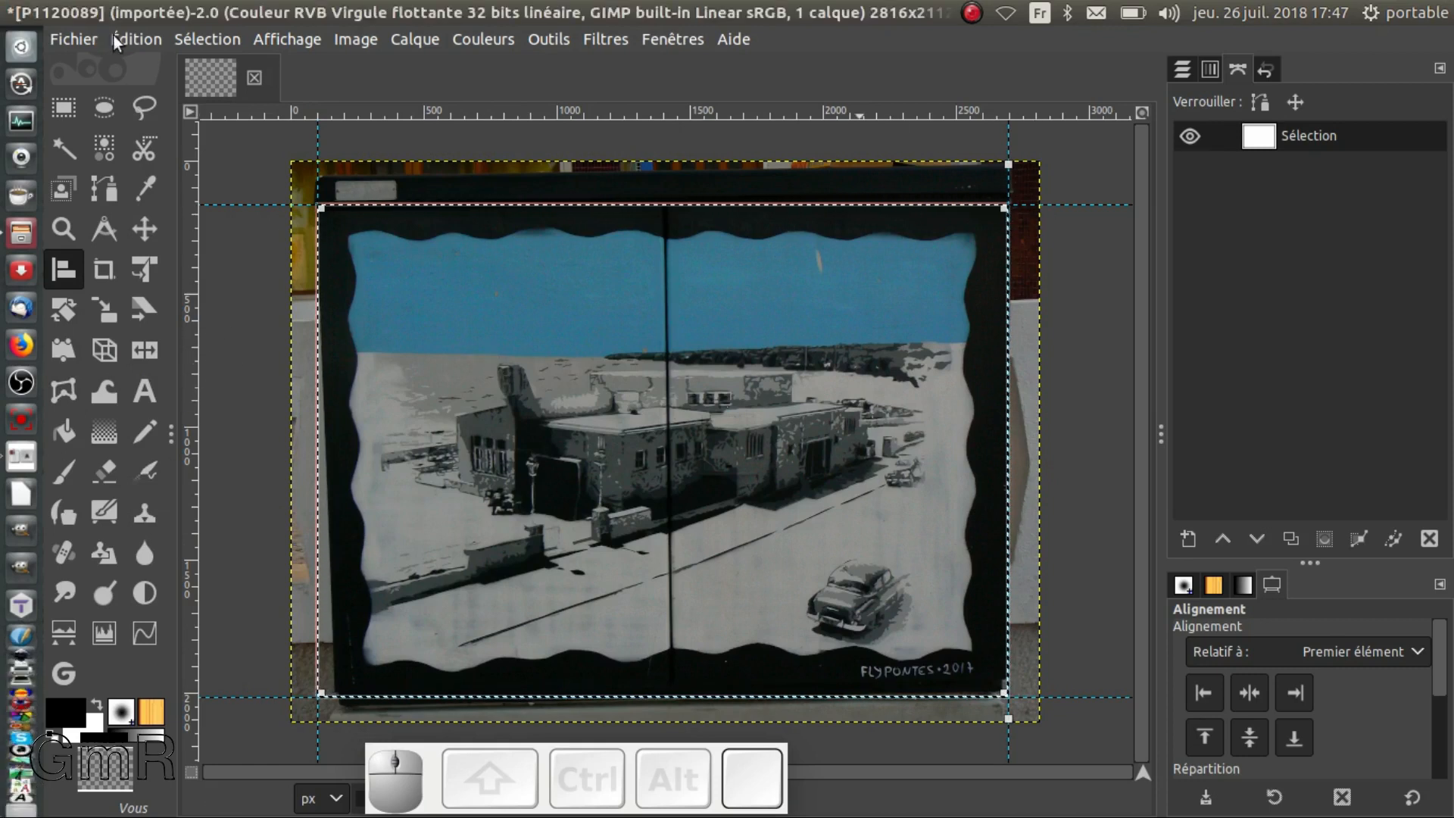
- Deselect everything and hide the rectangular path so only the four guides frame the doors
{"action": "left_click", "coordinate": [206, 40]}
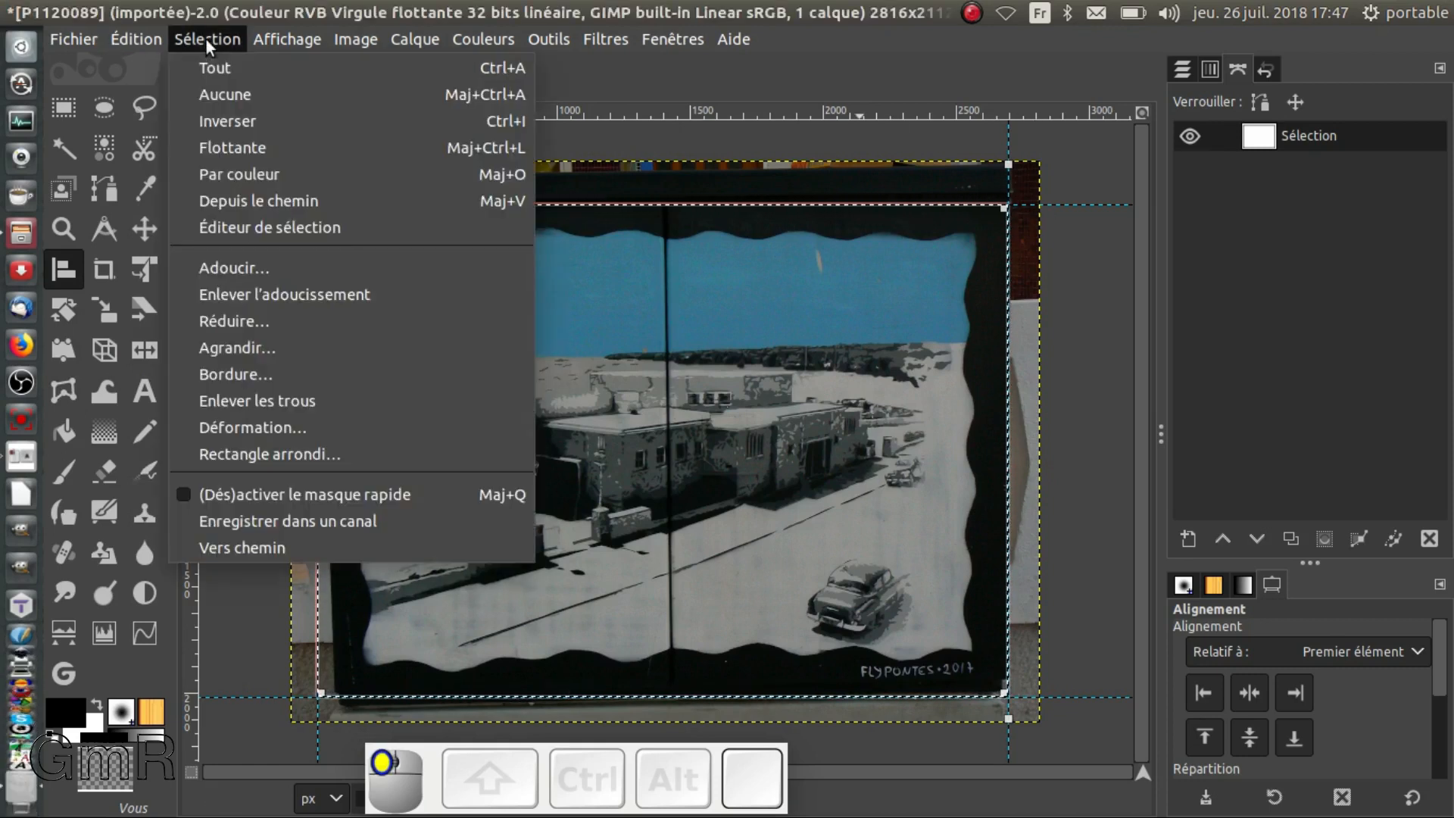
{"action": "left_click", "coordinate": [220, 97]}
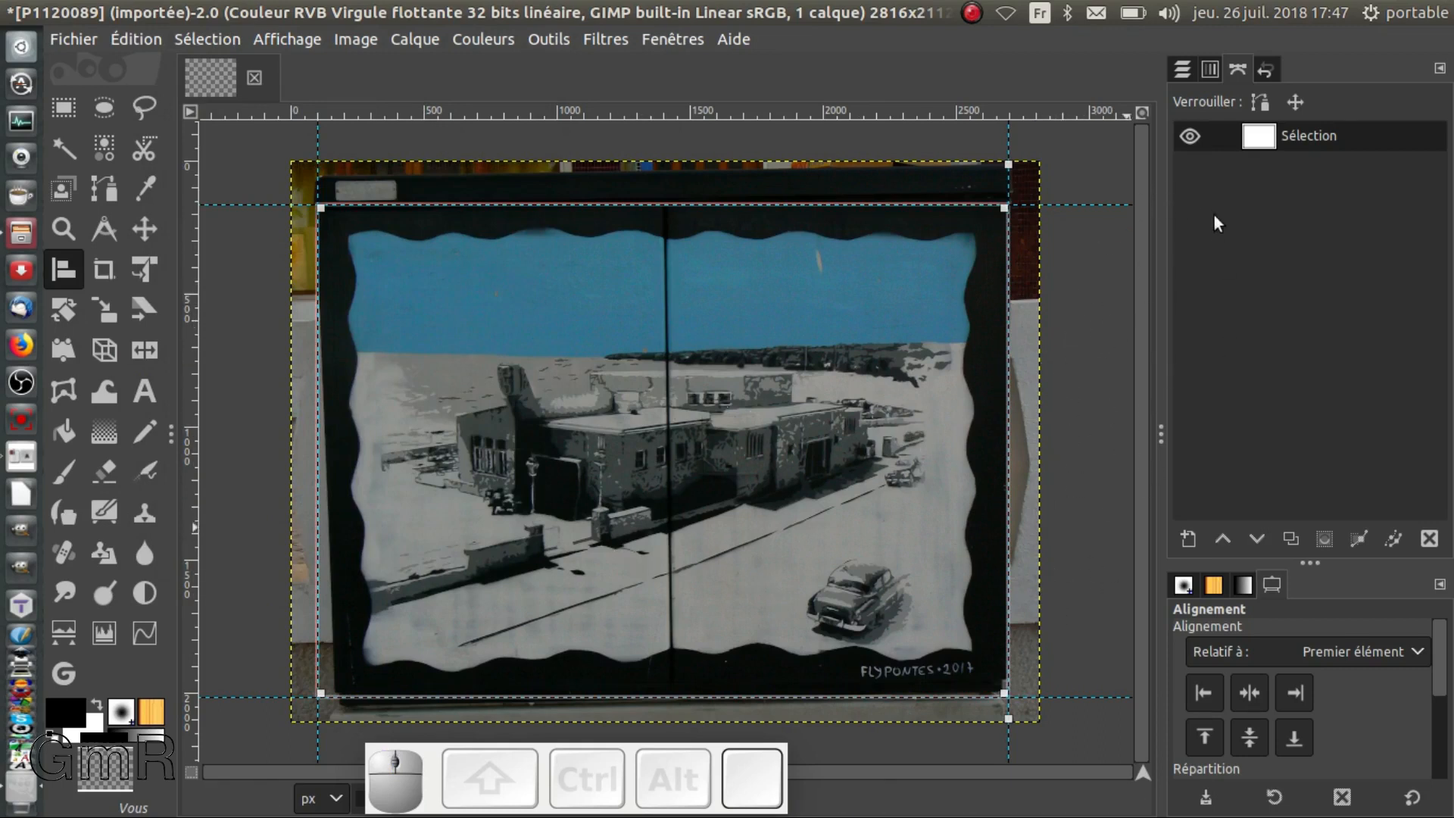
{"action": "left_click", "coordinate": [1189, 141]}
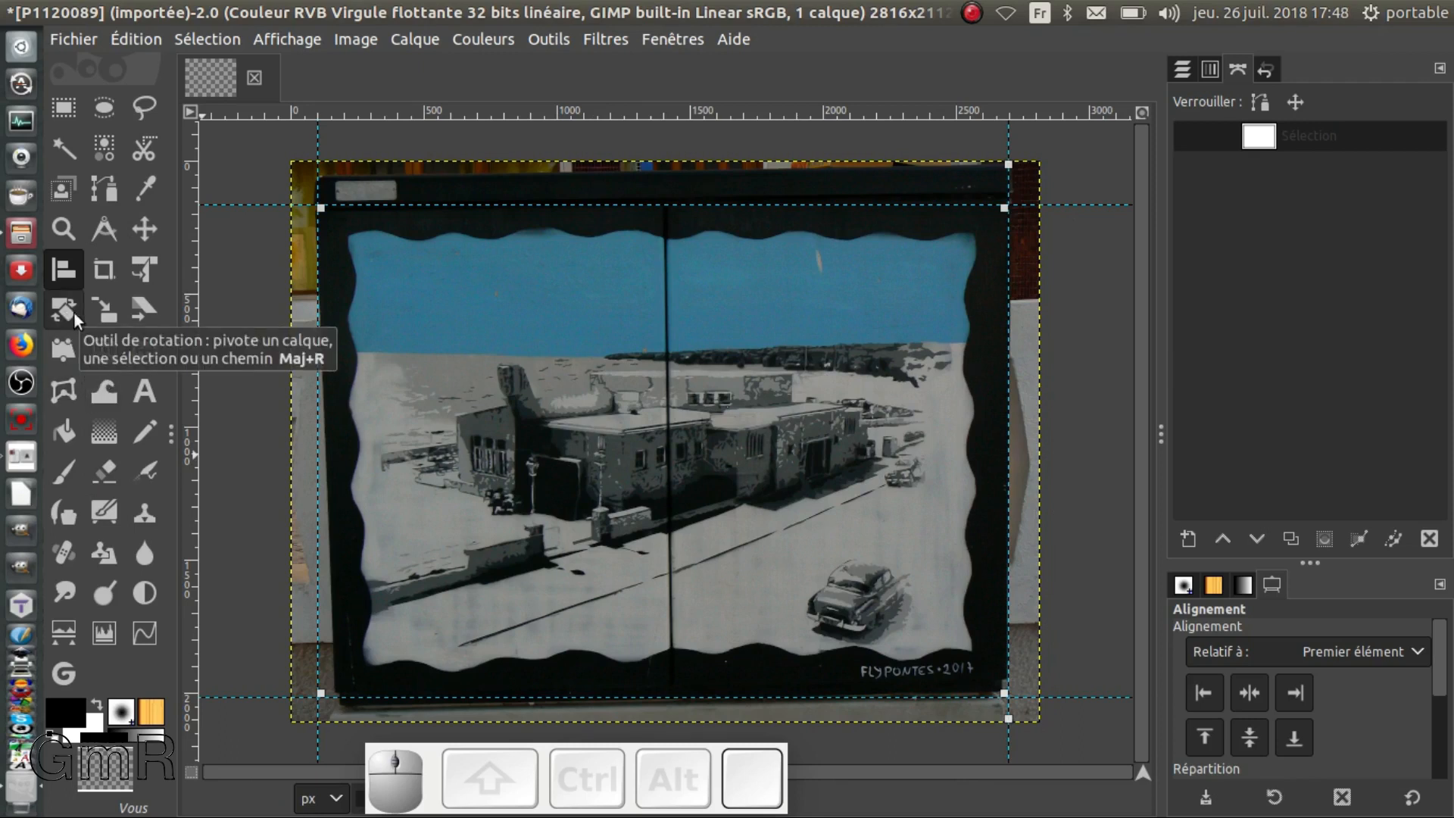
- Start a Unified Transform on the photo and pull its two lower corners slightly outward to align the cabinet doors with the guides
{"action": "left_click", "coordinate": [147, 266]}
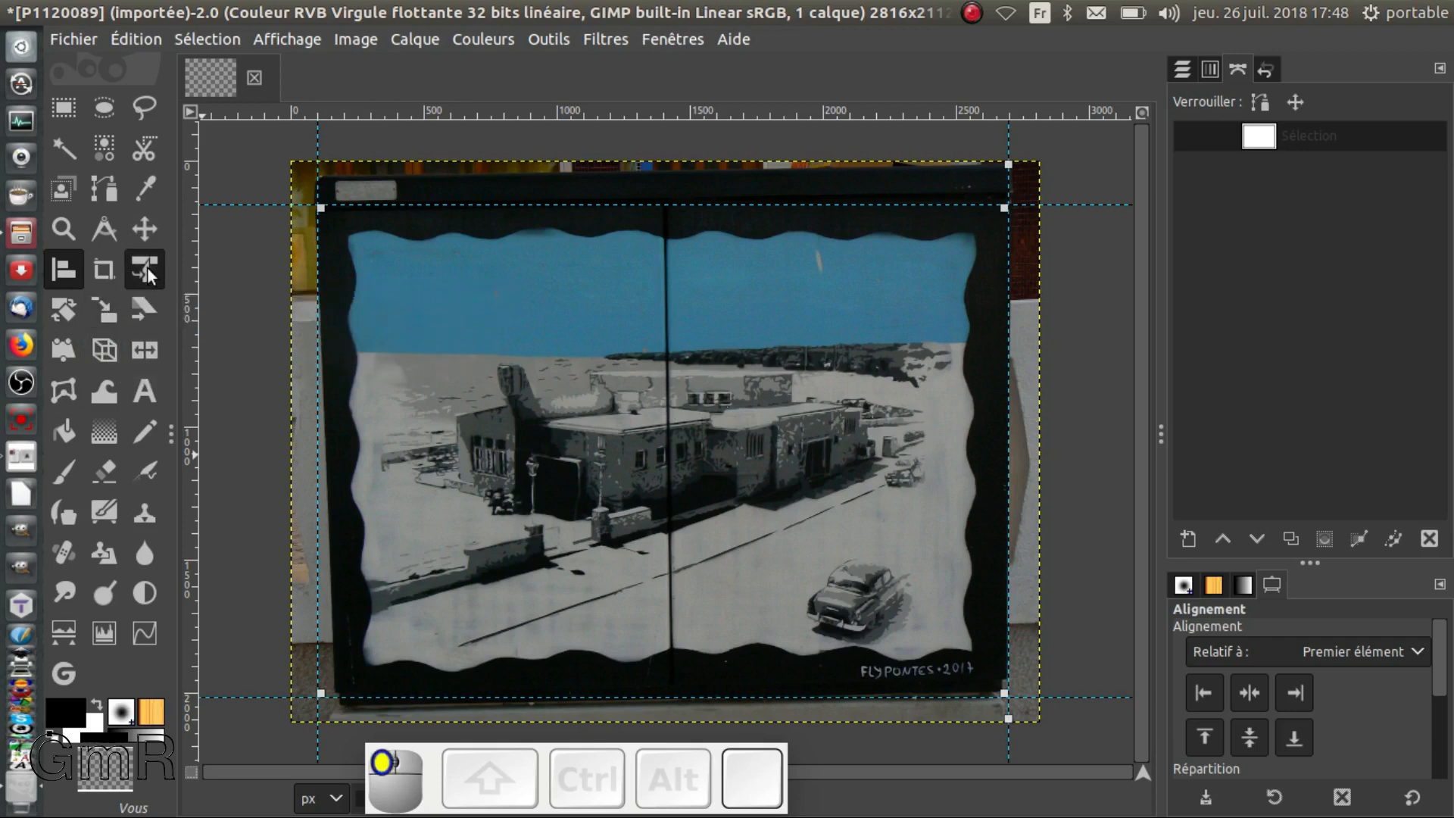
{"action": "left_click", "coordinate": [392, 309]}
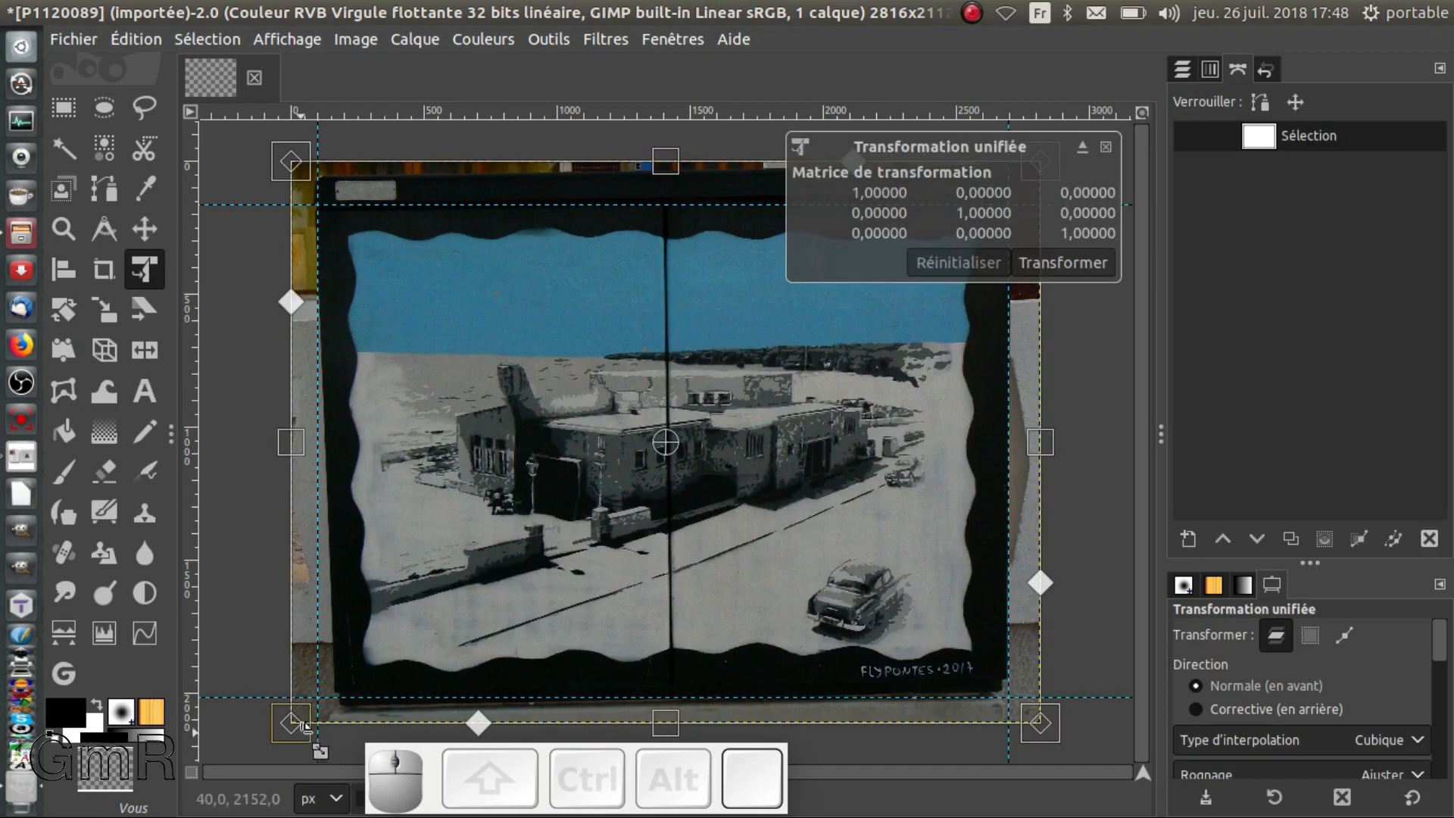
{"action": "left_click_drag", "start_coordinate": [291, 723], "coordinate": [271, 728]}
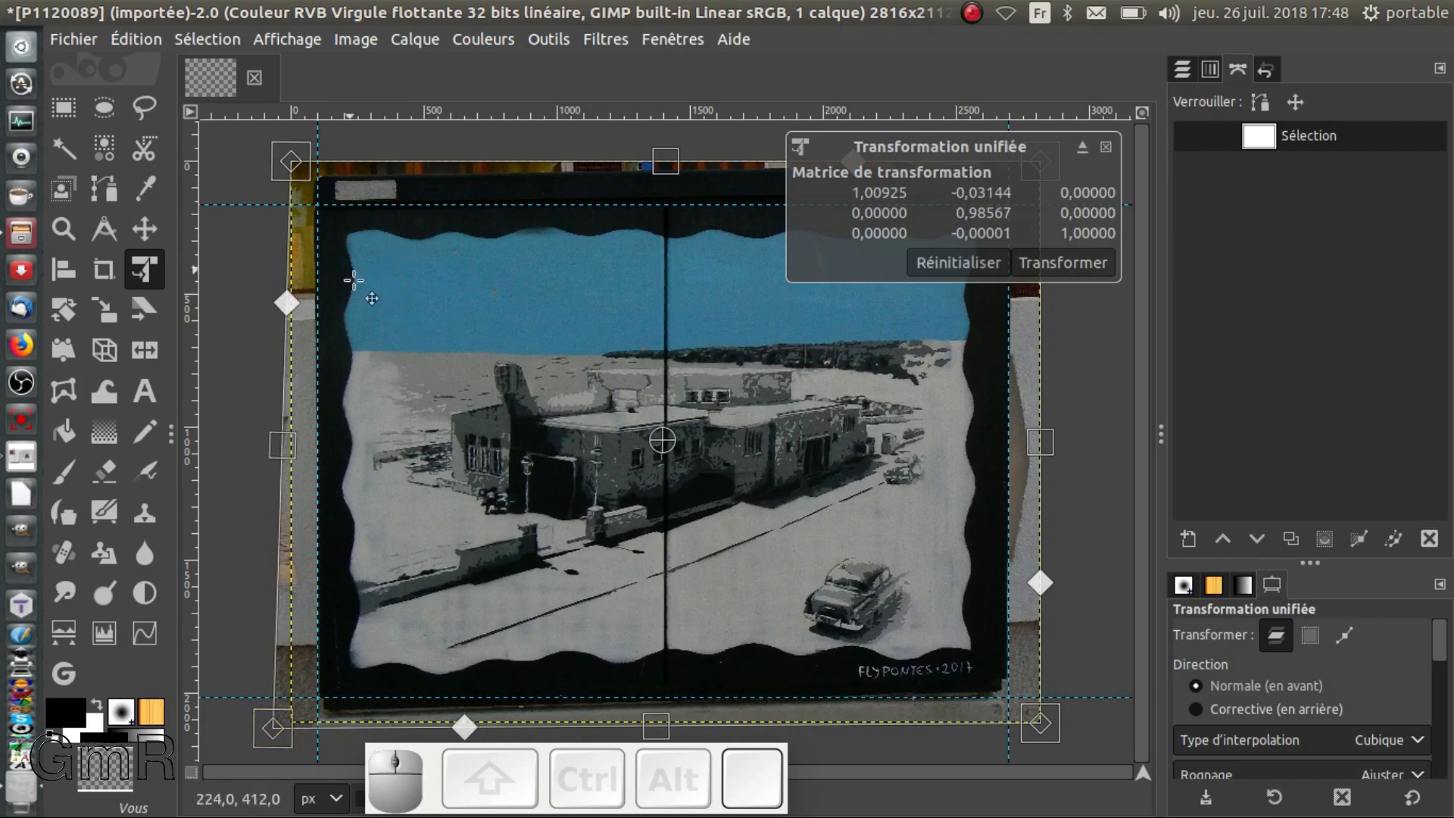
{"action": "left_click_drag", "start_coordinate": [1040, 725], "coordinate": [1043, 746]}
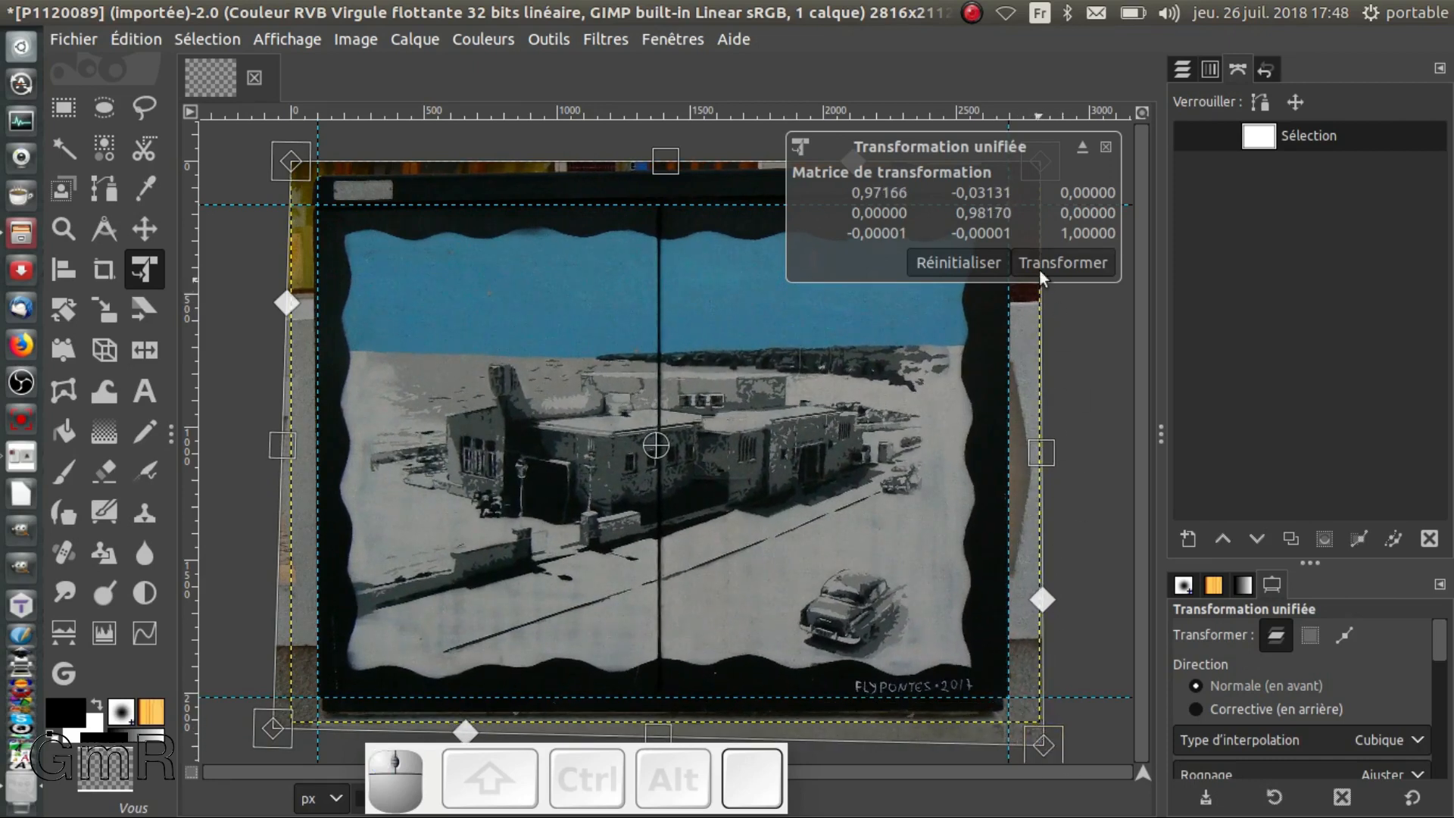
- Detach the transform dialog, nudge the photo's two upper corners inward to match the guides, and apply the transformation
{"action": "left_click", "coordinate": [1014, 147]}
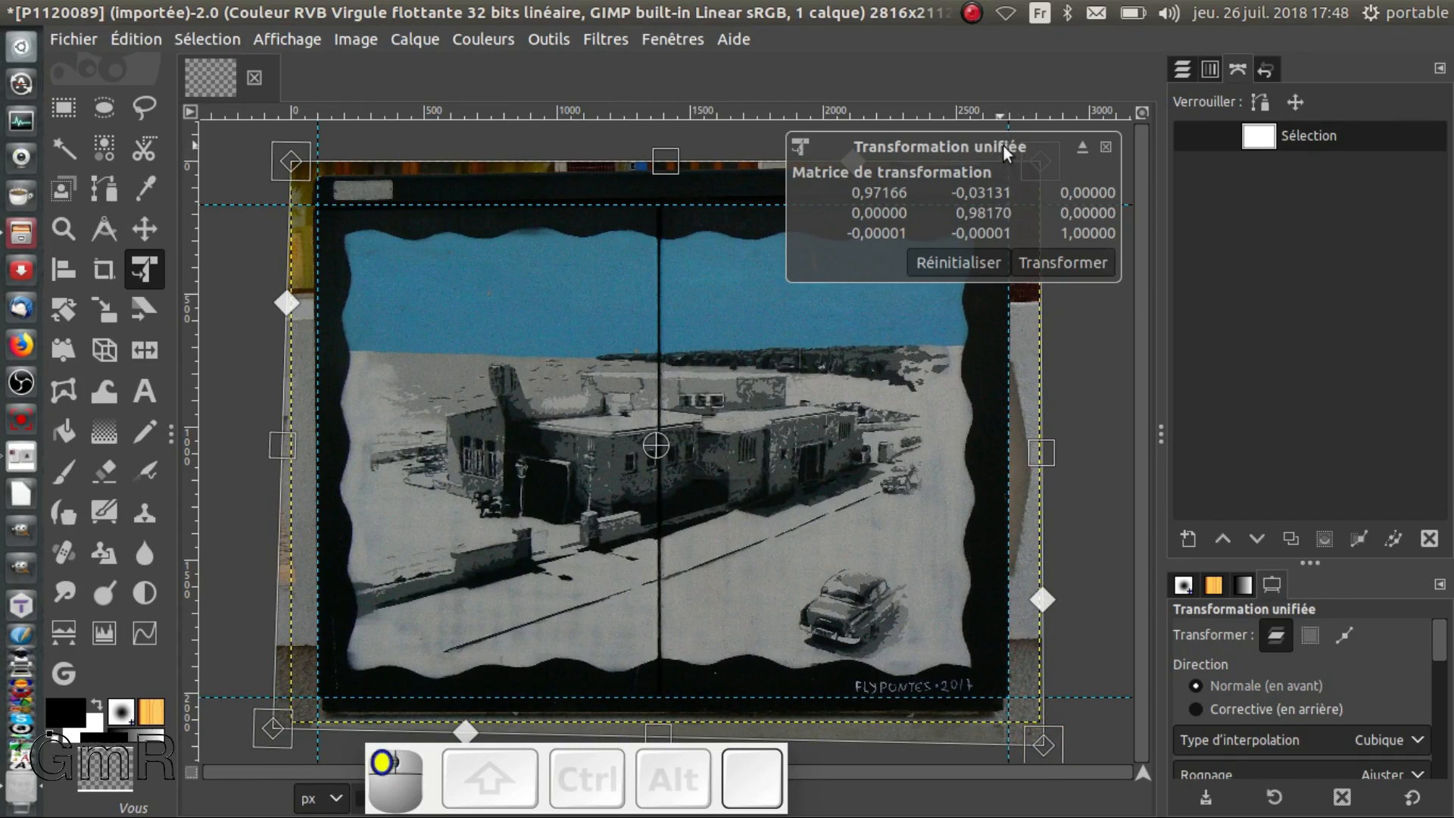
{"action": "left_click", "coordinate": [1083, 147]}
{"action": "left_click_drag", "start_coordinate": [1118, 89], "coordinate": [115, 444]}
{"action": "left_click_drag", "start_coordinate": [291, 161], "coordinate": [294, 163]}
{"action": "left_click_drag", "start_coordinate": [1043, 164], "coordinate": [1042, 169]}
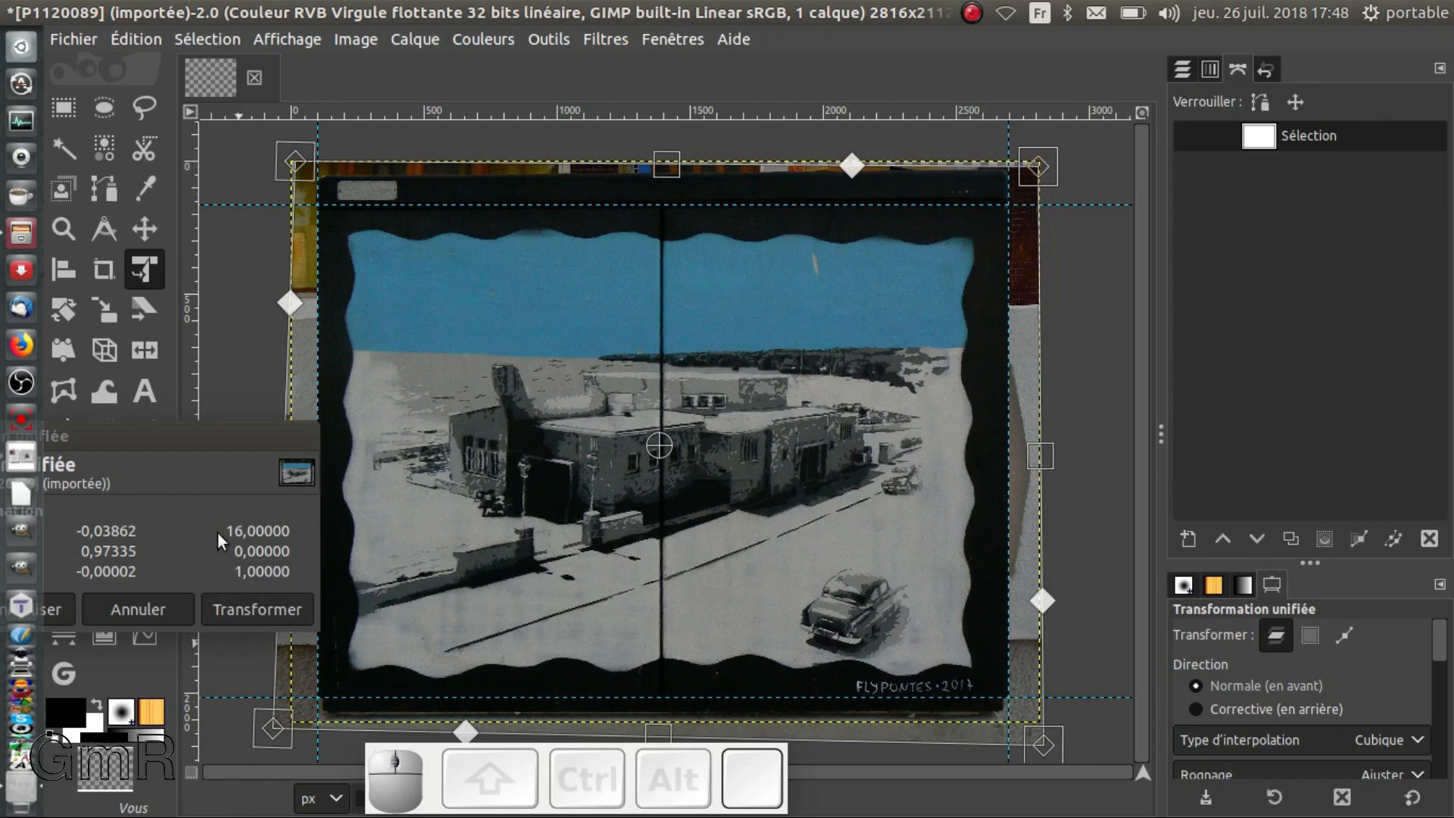
{"action": "left_click_drag", "start_coordinate": [196, 448], "coordinate": [787, 490]}
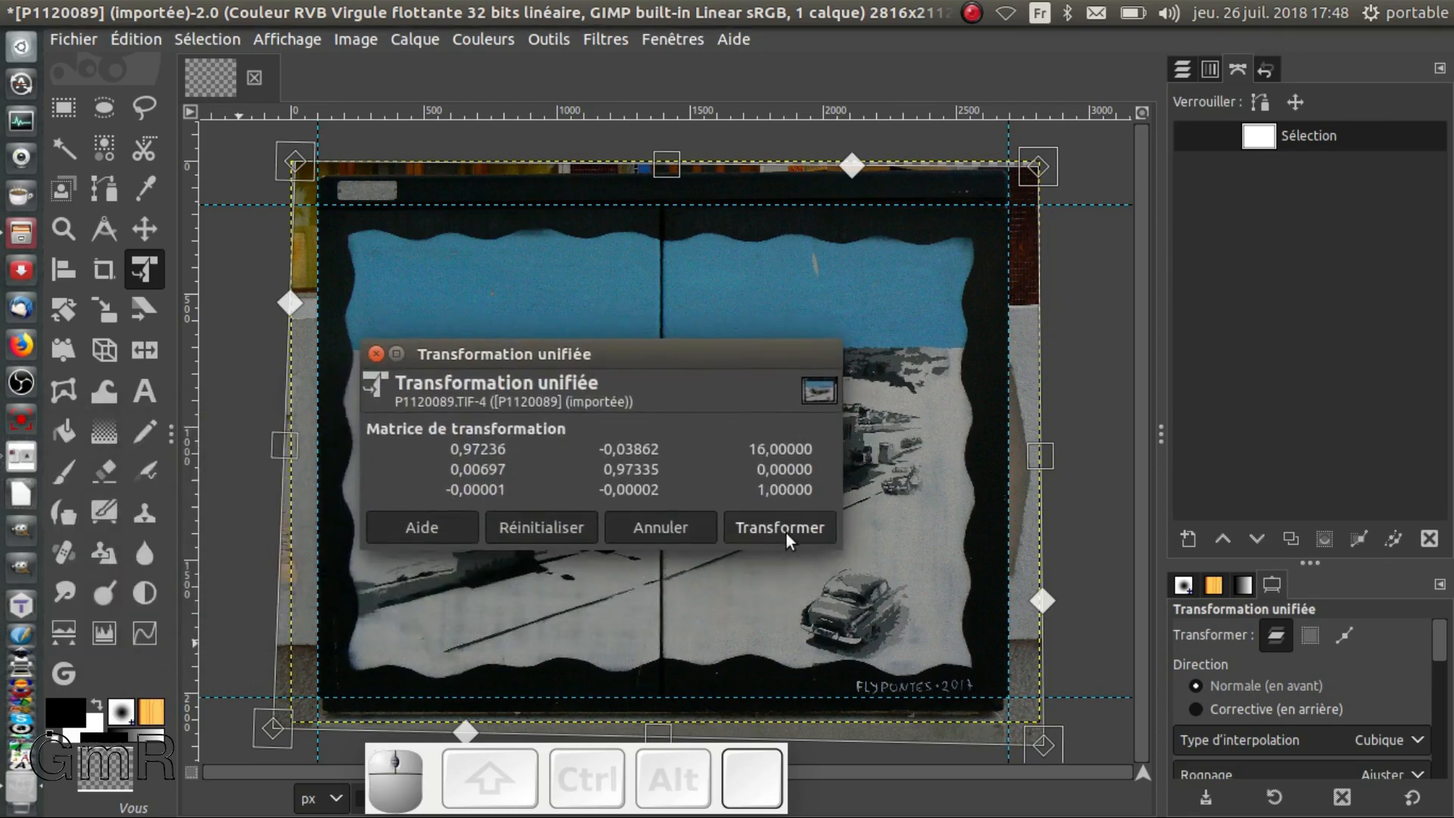
{"action": "left_click", "coordinate": [780, 528]}
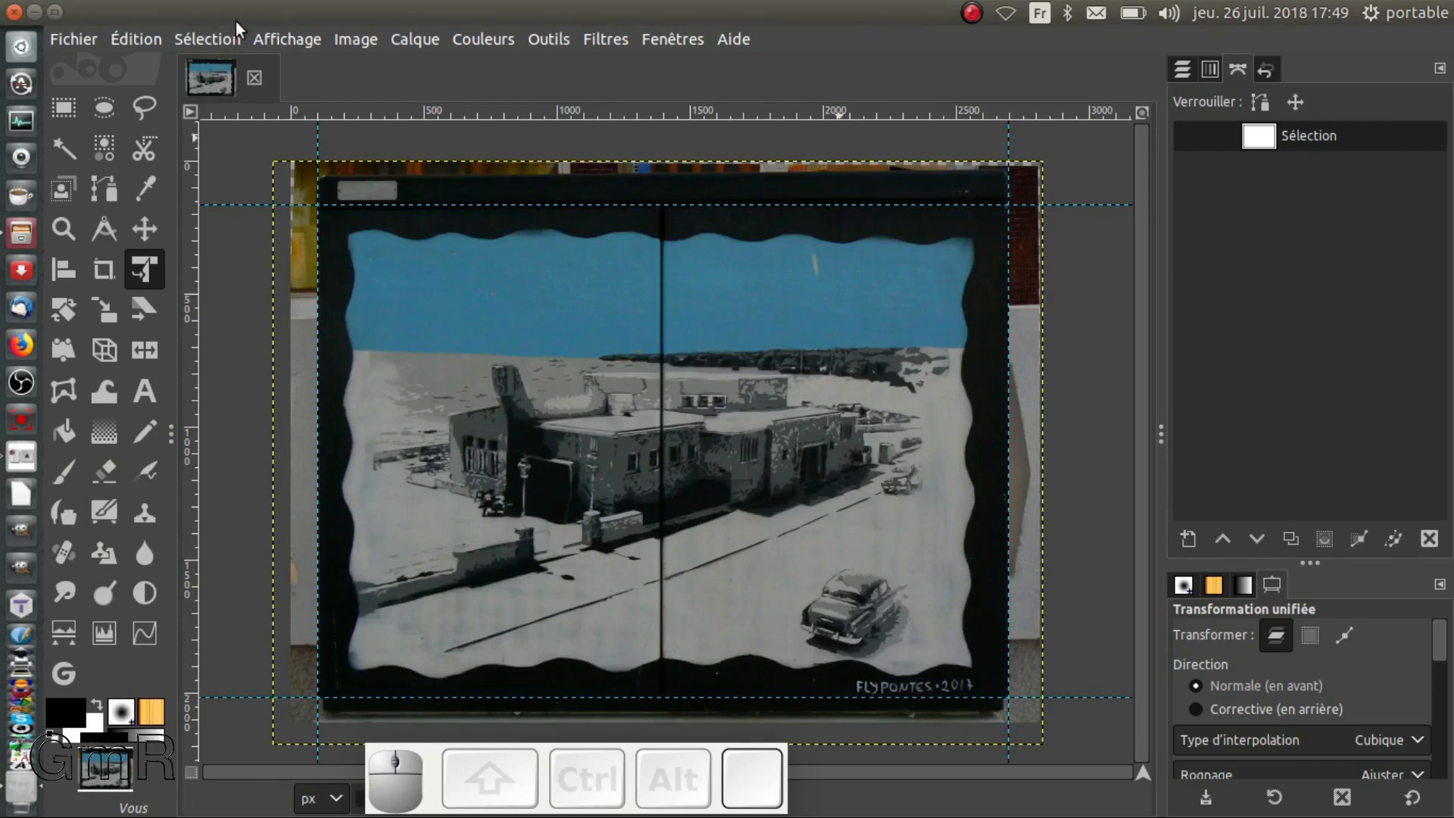
- Remove all guides from the image
{"action": "left_click", "coordinate": [283, 36]}
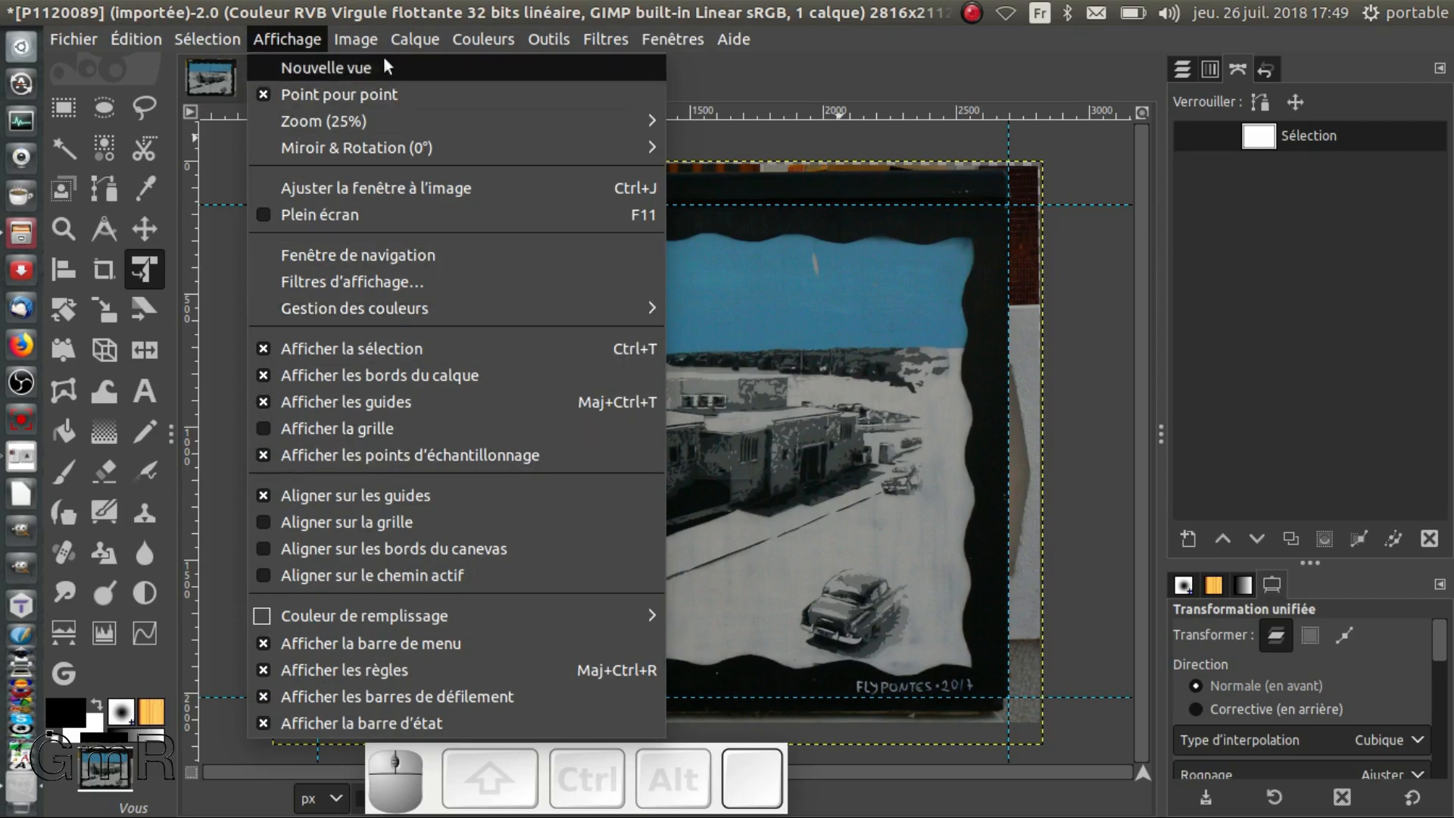
{"action": "mouse_move", "coordinate": [371, 37]}
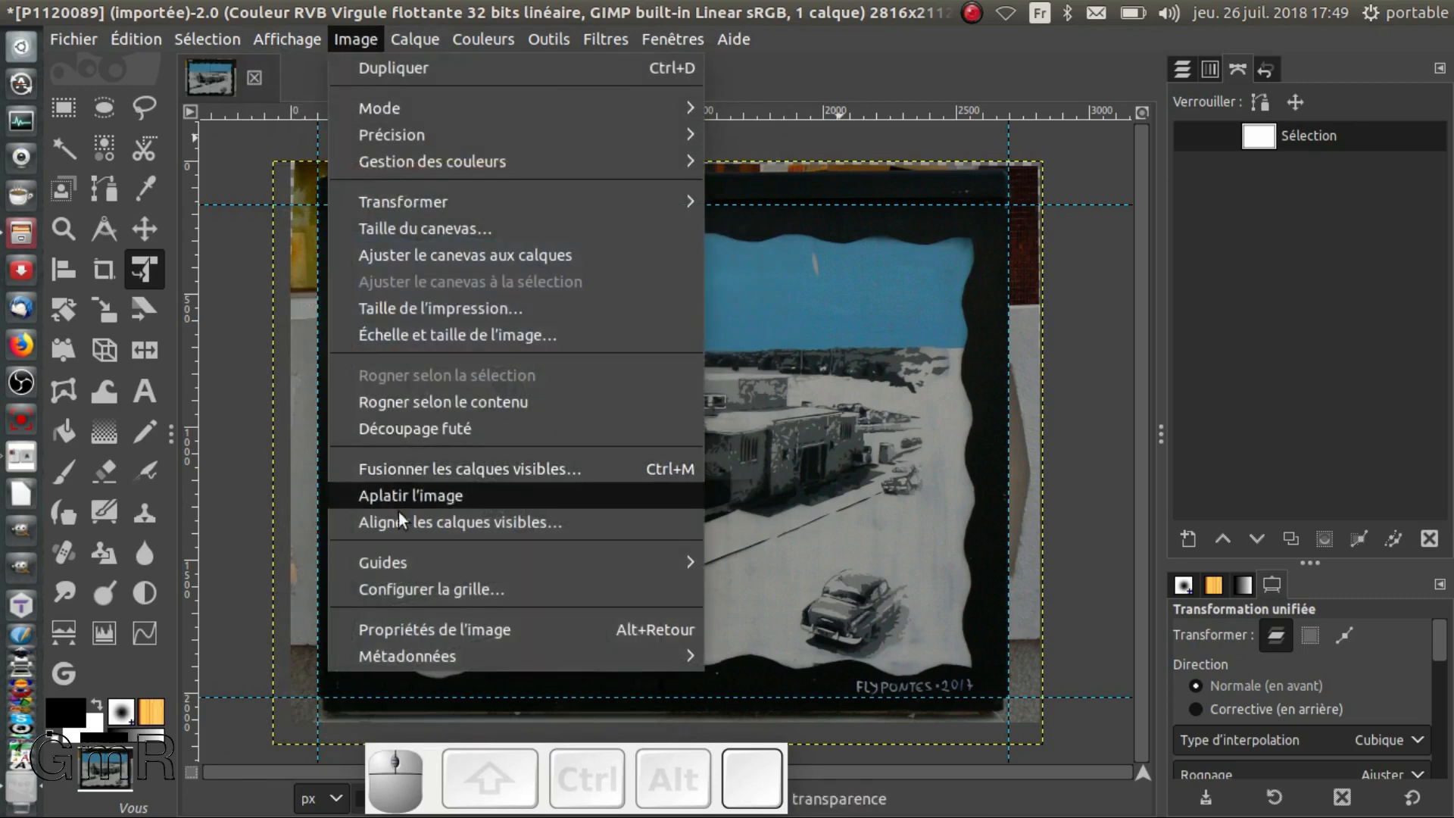
{"action": "mouse_move", "coordinate": [403, 564]}
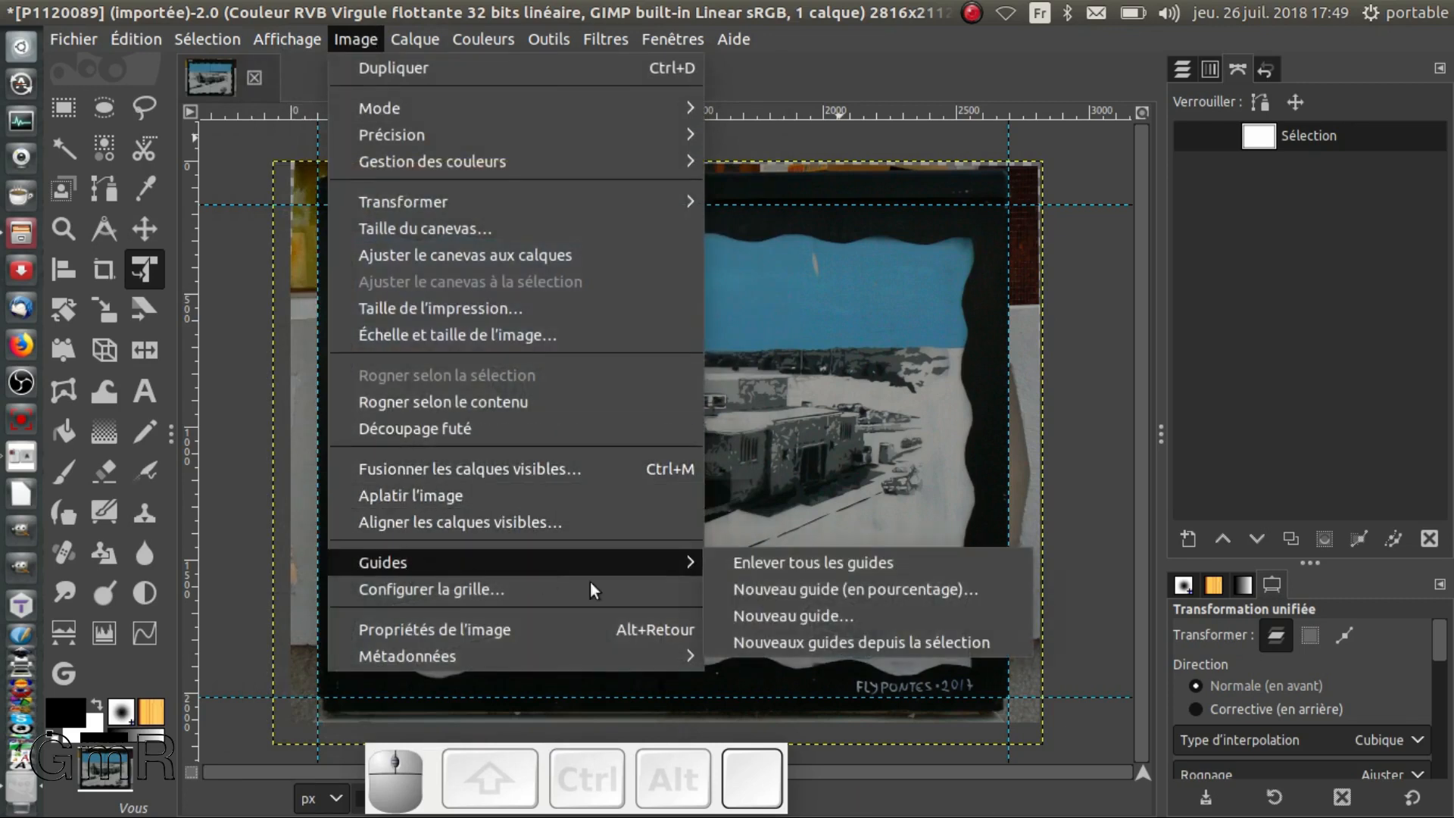
{"action": "left_click", "coordinate": [816, 563]}
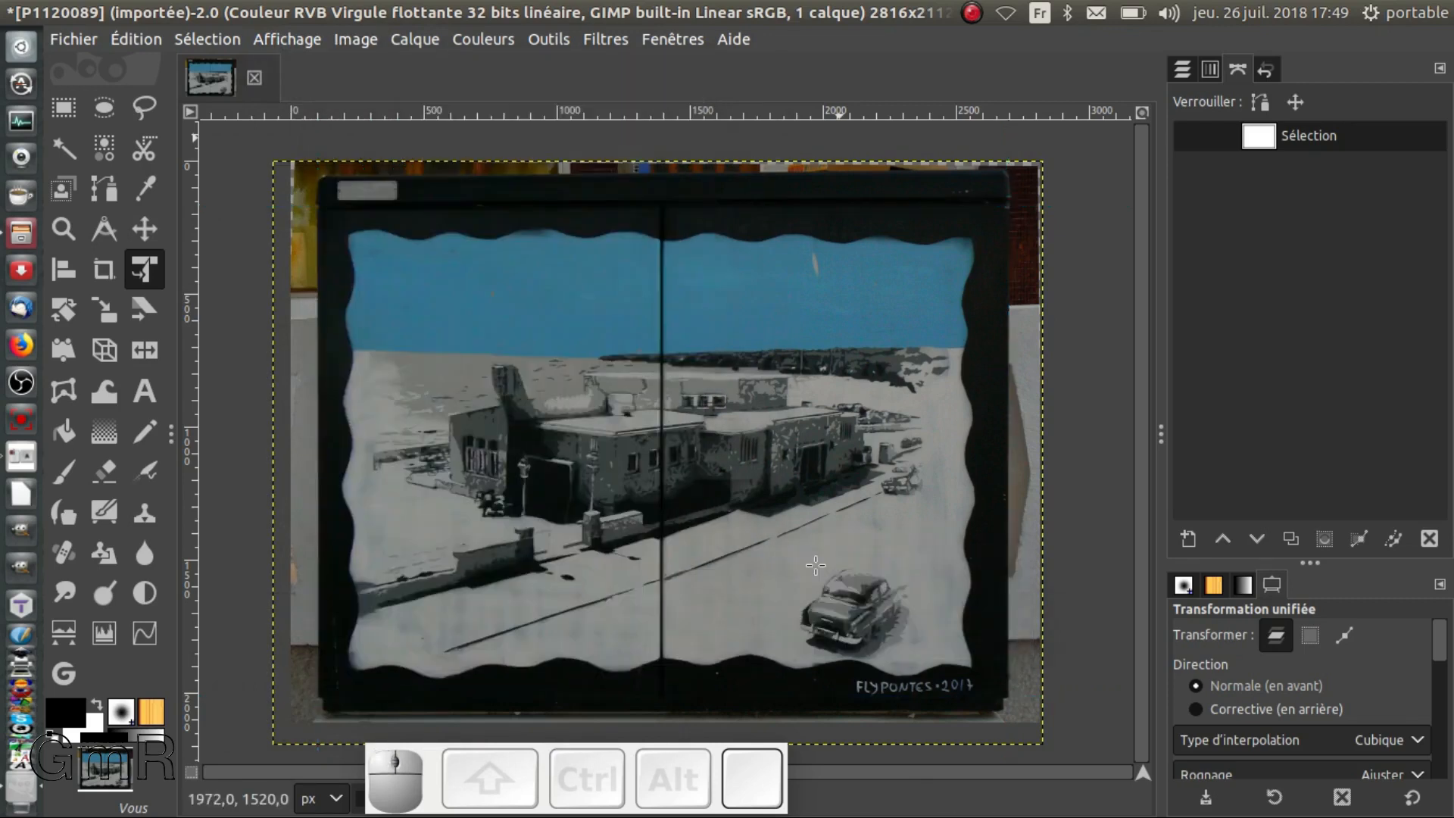
- Examine the photo's upper-left corner up close for transparent areas, with the rectangle selection tool ready
{"action": "left_click", "coordinate": [64, 107]}
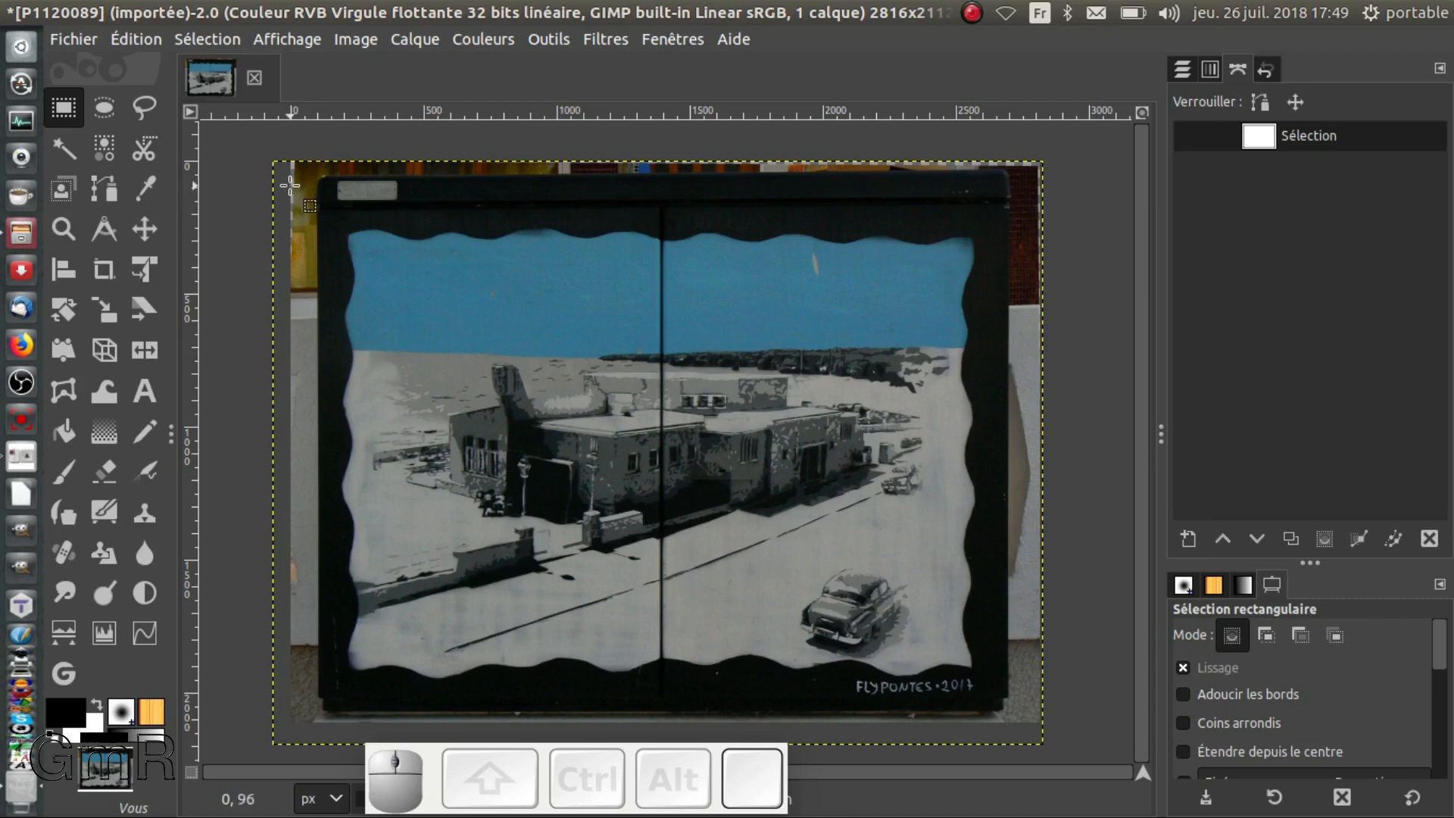
{"action": "key", "text": "ctrl"}
{"action": "scroll", "coordinate": [277, 197], "scroll_direction": "up", "scroll_amount": 6}
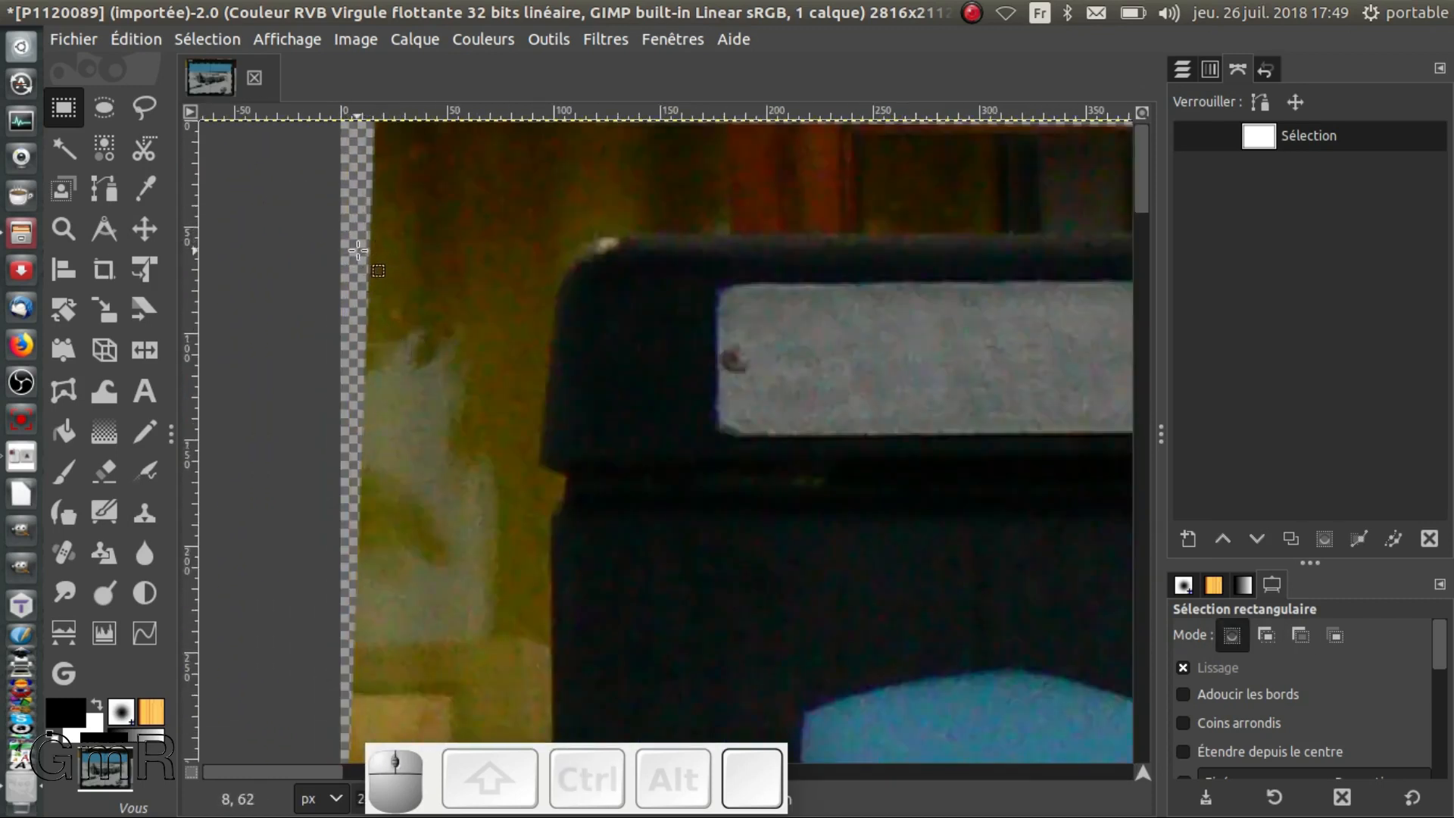
{"action": "key", "text": "ctrl"}
{"action": "scroll", "coordinate": [362, 245], "scroll_direction": "down", "scroll_amount": 6}
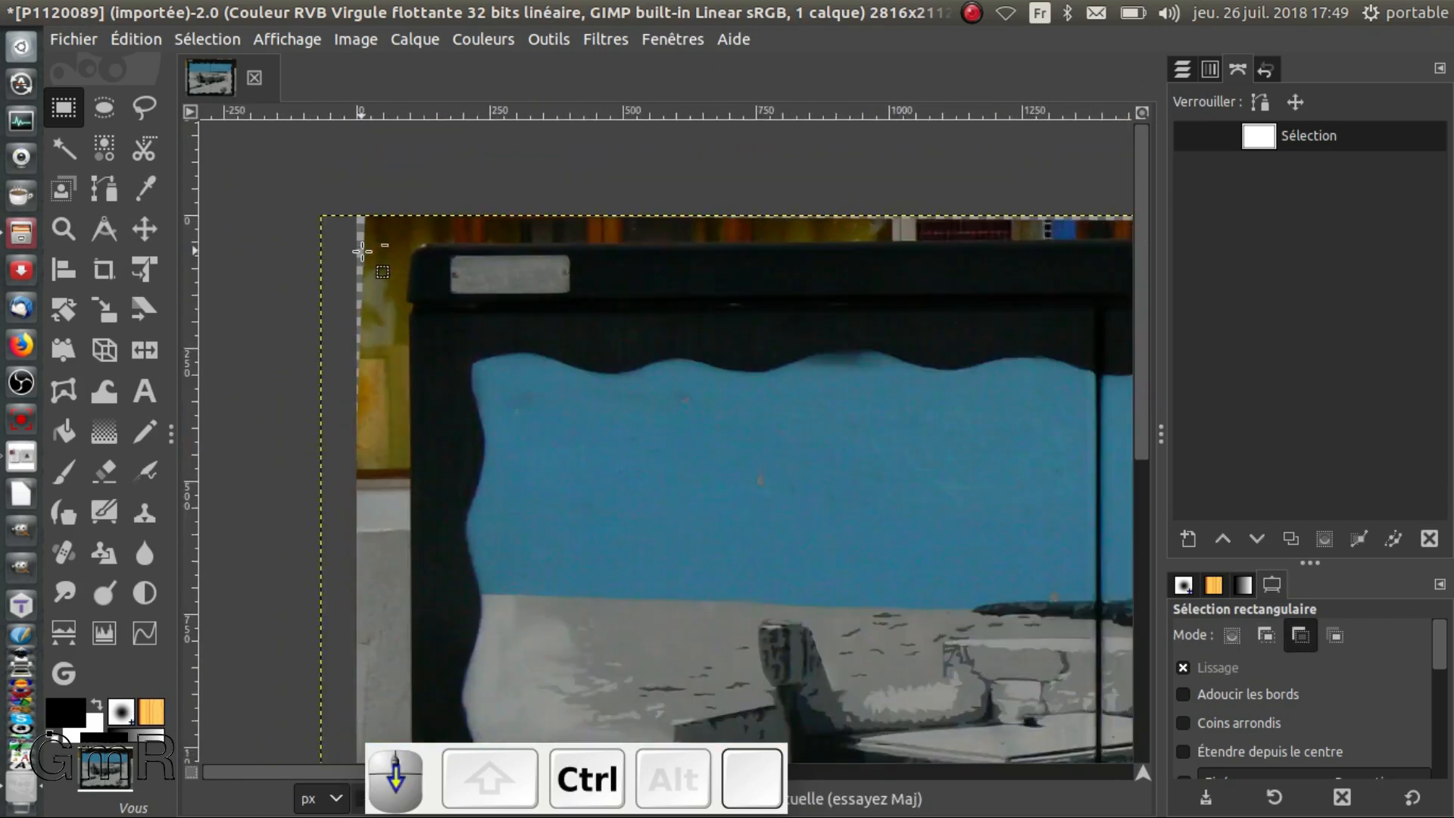
{"action": "scroll", "coordinate": [362, 251], "scroll_direction": "up", "scroll_amount": 1}
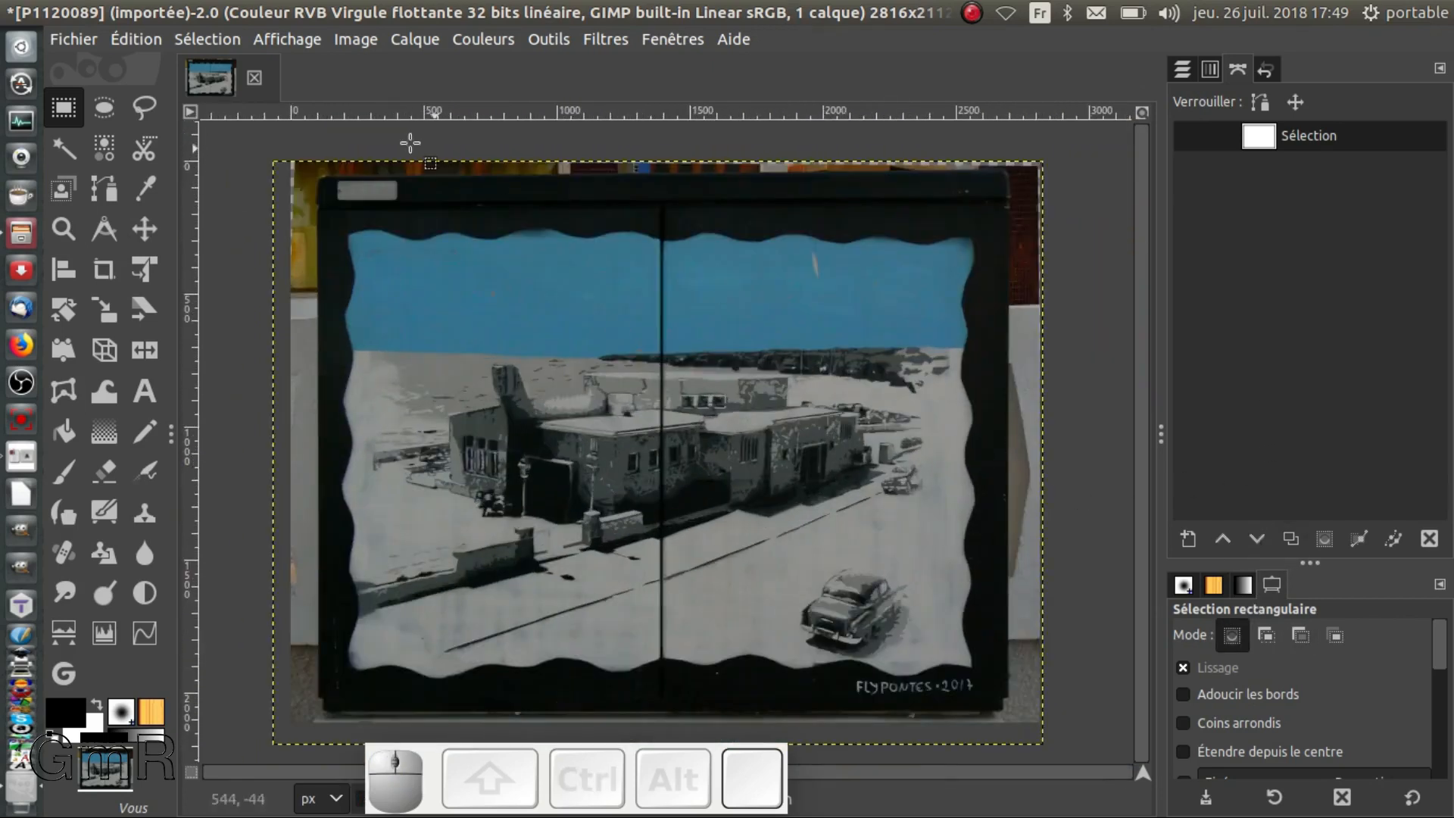
- Enlarge the rectangle selection's options area and turn on fixed proportions at 1:1
{"action": "left_click", "coordinate": [59, 110]}
{"action": "left_click_drag", "start_coordinate": [1312, 560], "coordinate": [1315, 323]}
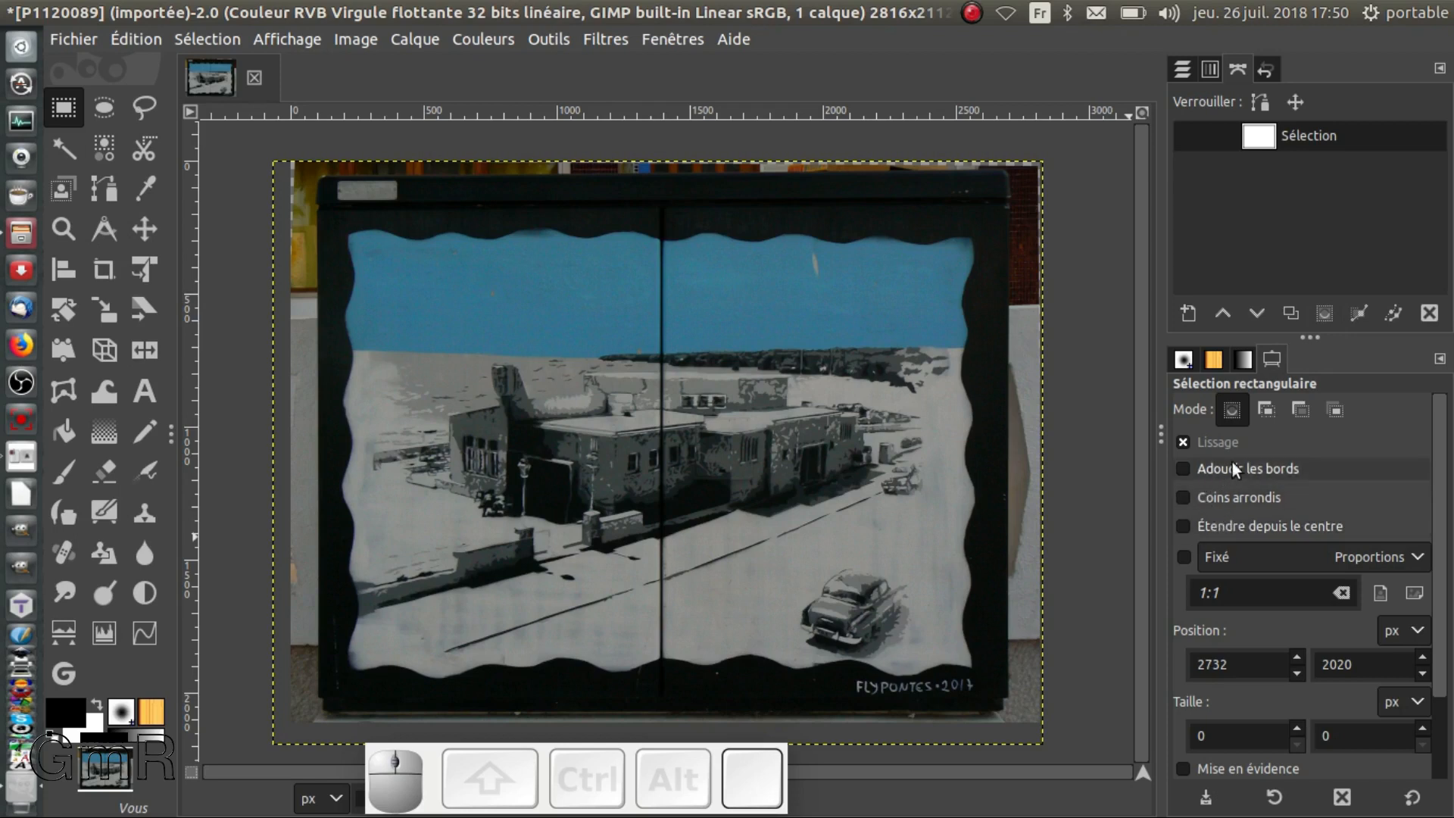
{"action": "left_click", "coordinate": [1183, 442]}
{"action": "left_click", "coordinate": [1183, 444]}
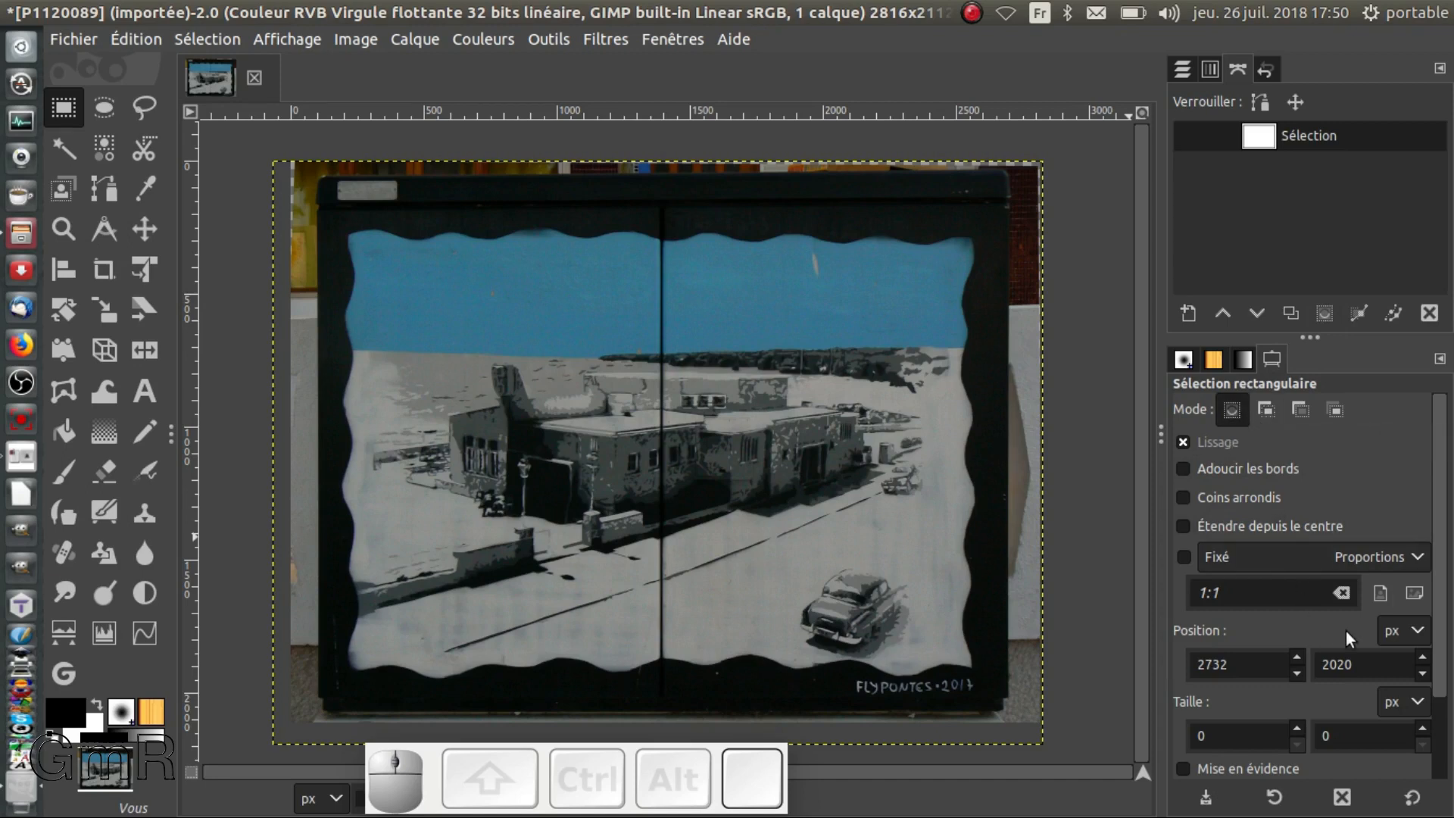
{"action": "left_click", "coordinate": [1386, 548]}
{"action": "left_click", "coordinate": [1385, 548]}
{"action": "left_click", "coordinate": [1356, 561]}
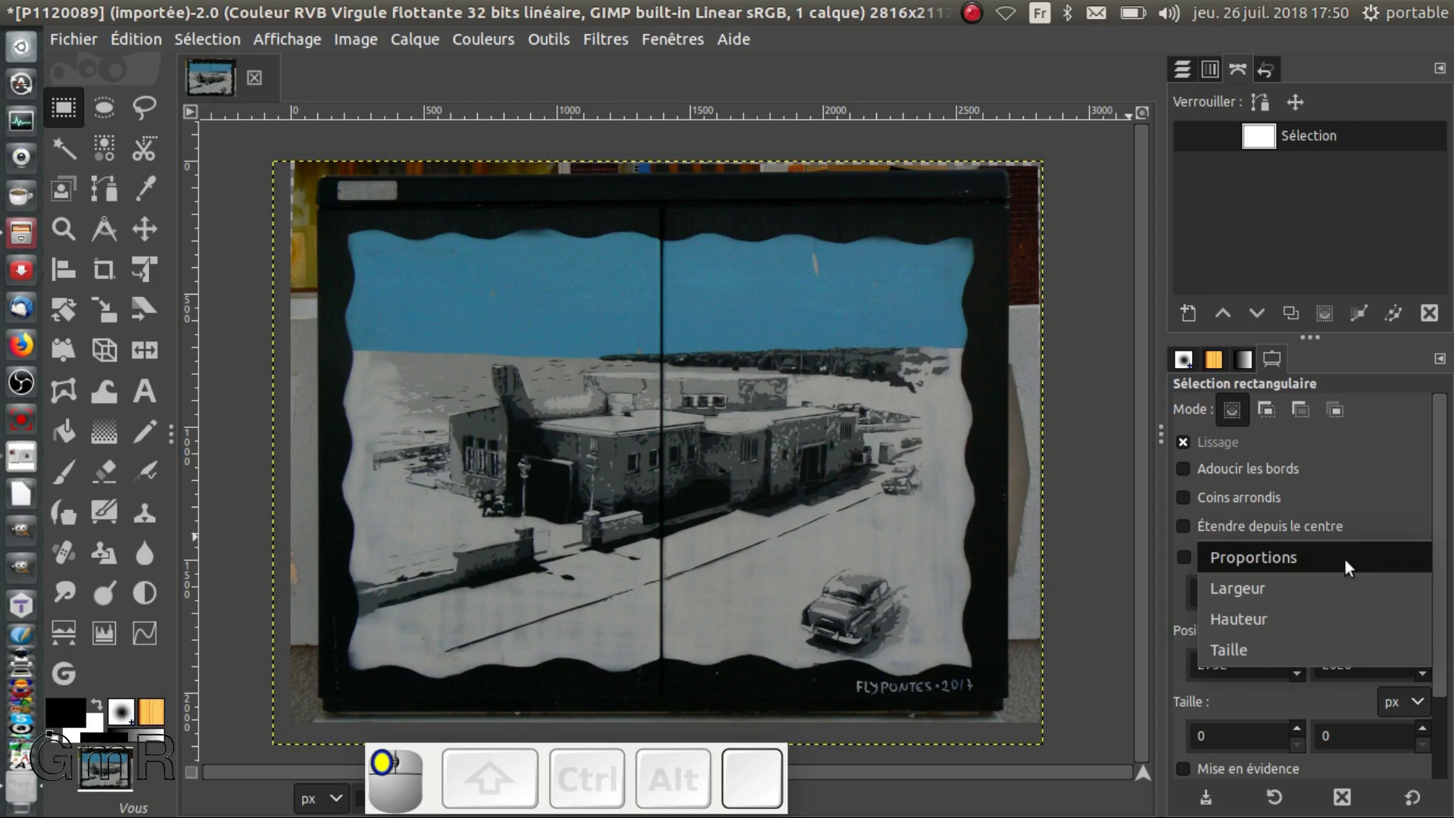
{"action": "left_click", "coordinate": [1207, 558]}
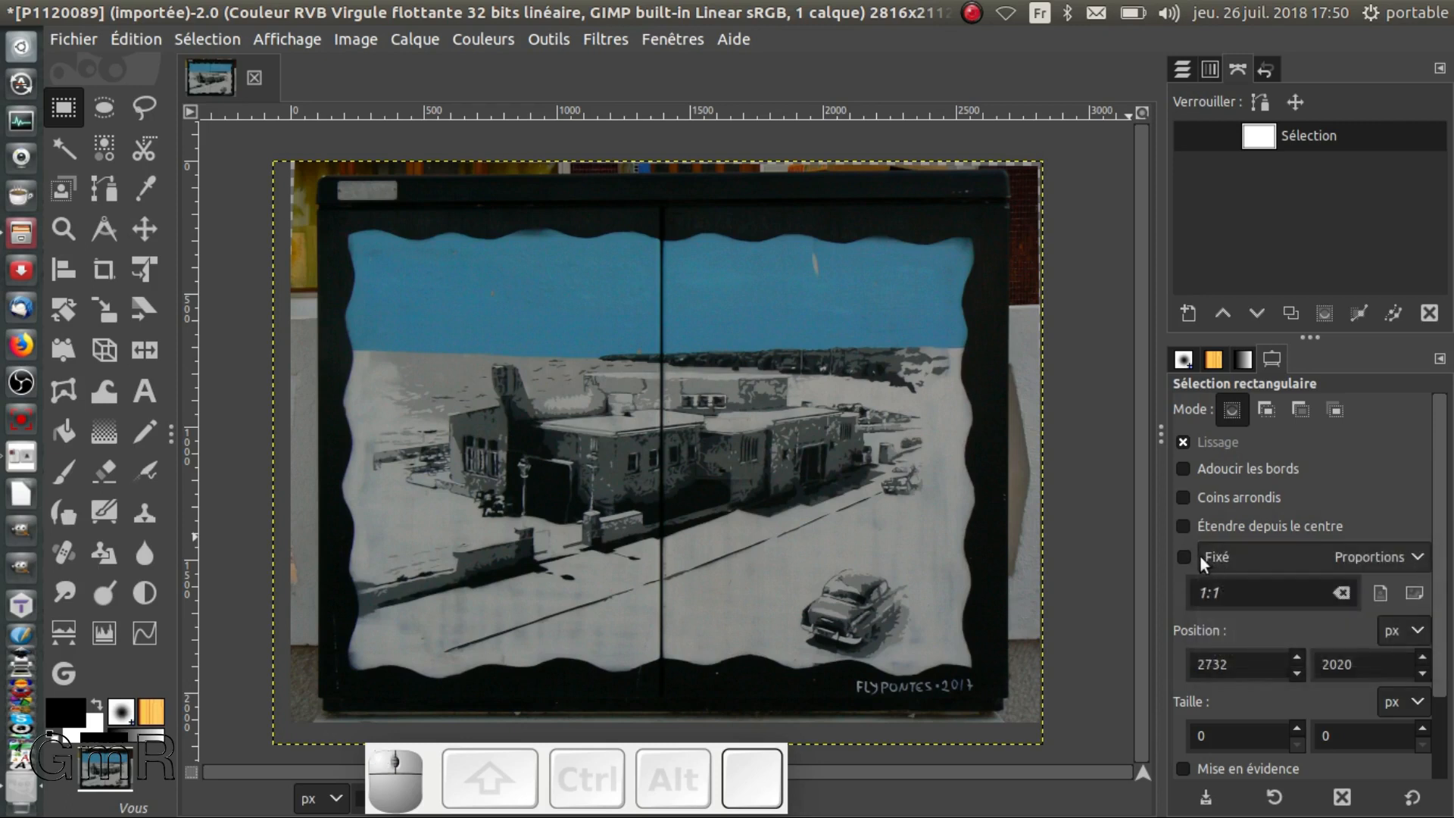
{"action": "left_click", "coordinate": [1182, 557]}
- Turn on selection highlighting and rule-of-thirds guides, and draw a square selection of about 2100 × 2100 px from the photo's upper-left corner
{"action": "scroll", "coordinate": [1442, 686], "scroll_direction": "down", "scroll_amount": 3}
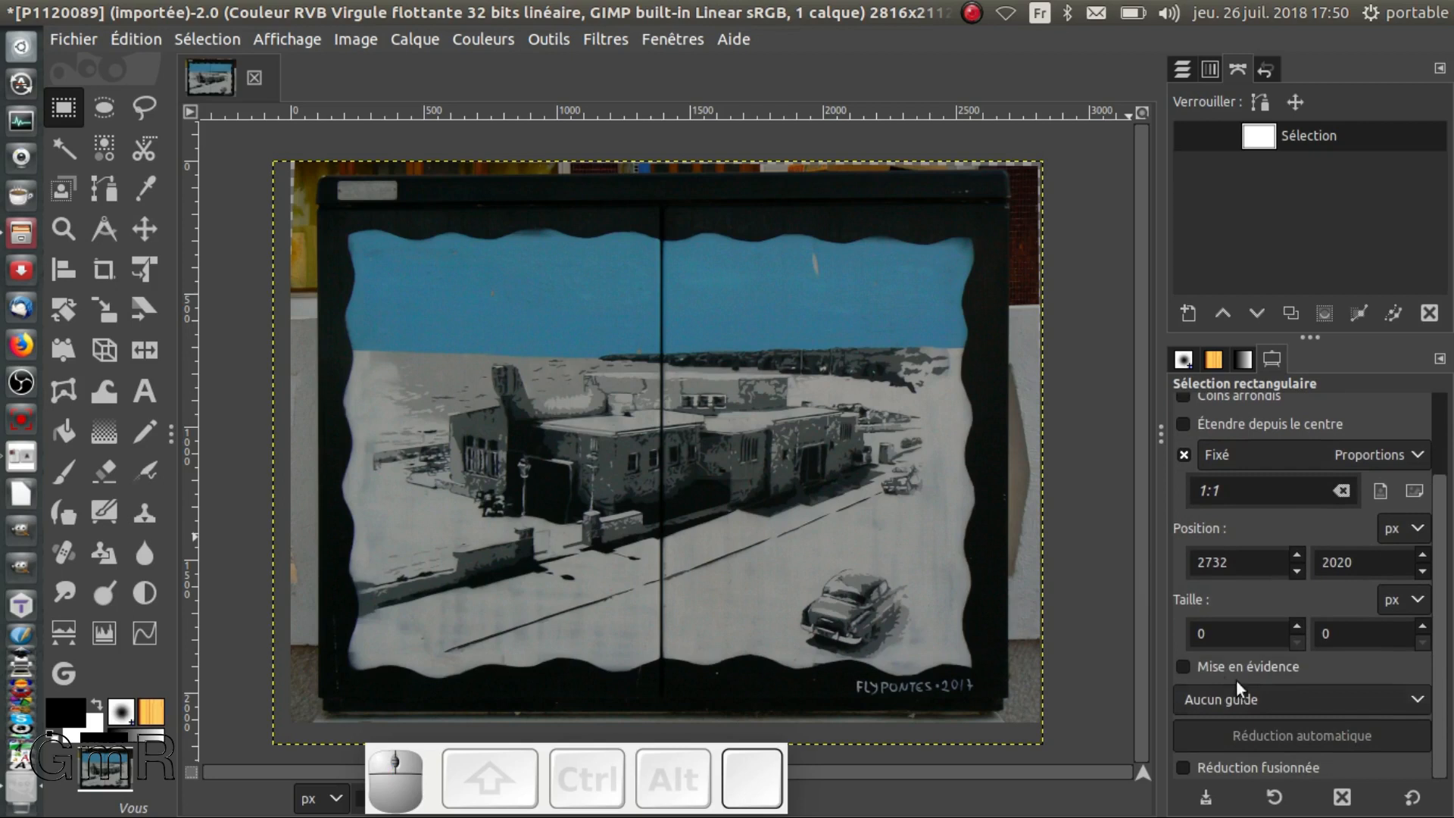
{"action": "left_click", "coordinate": [1184, 669]}
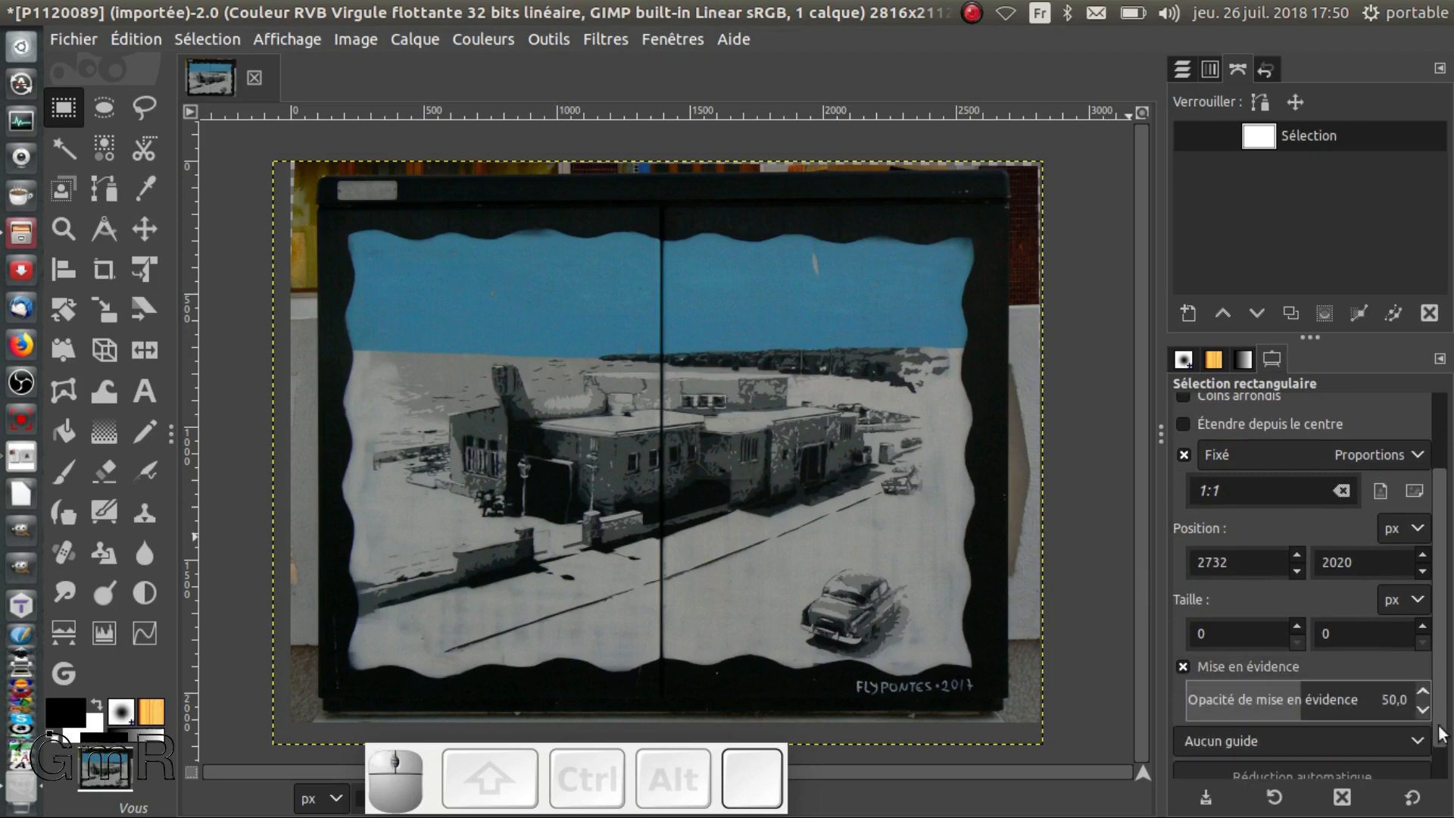
{"action": "scroll", "coordinate": [1449, 736], "scroll_direction": "down", "scroll_amount": 1}
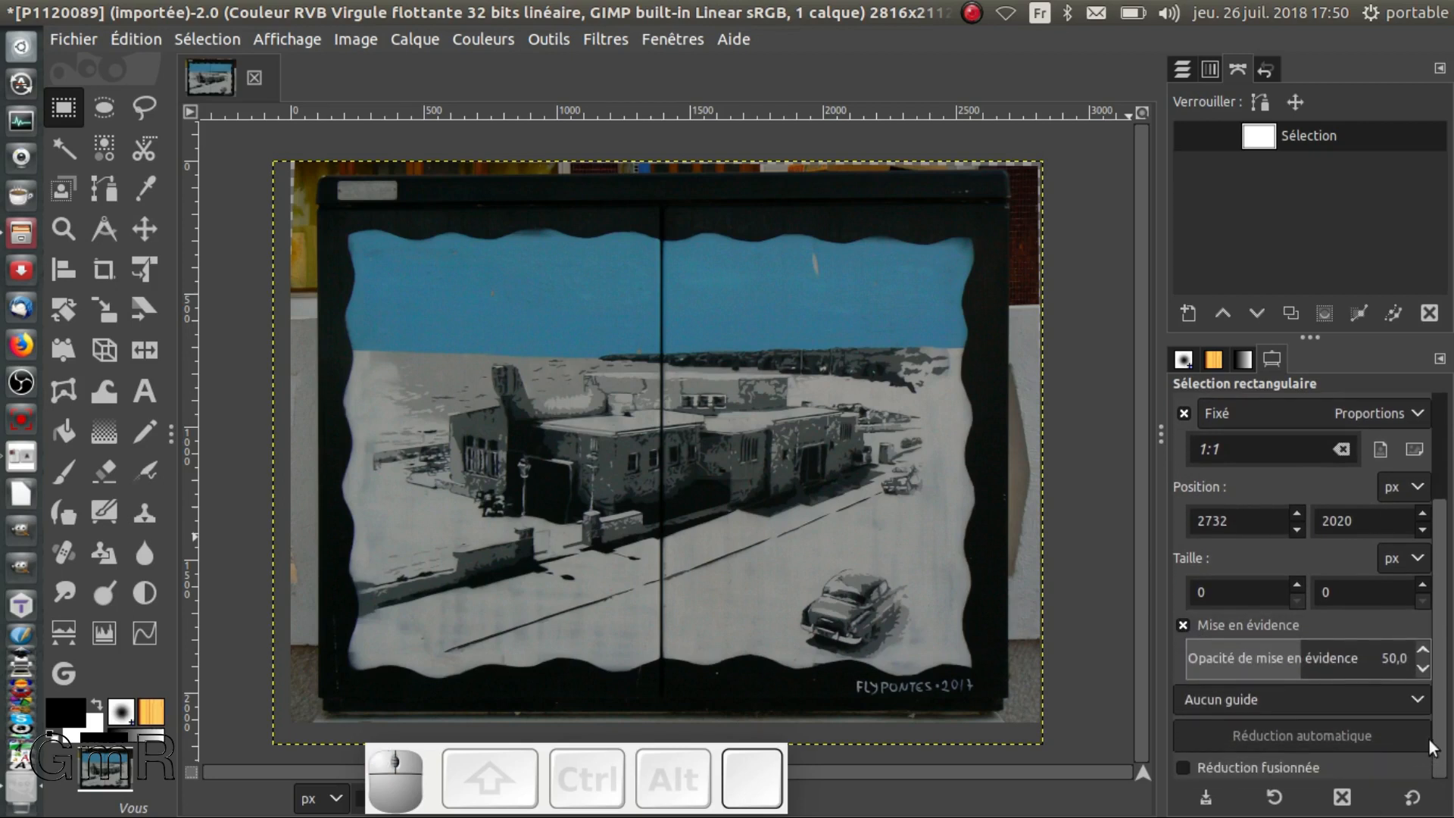
{"action": "left_click", "coordinate": [1419, 698]}
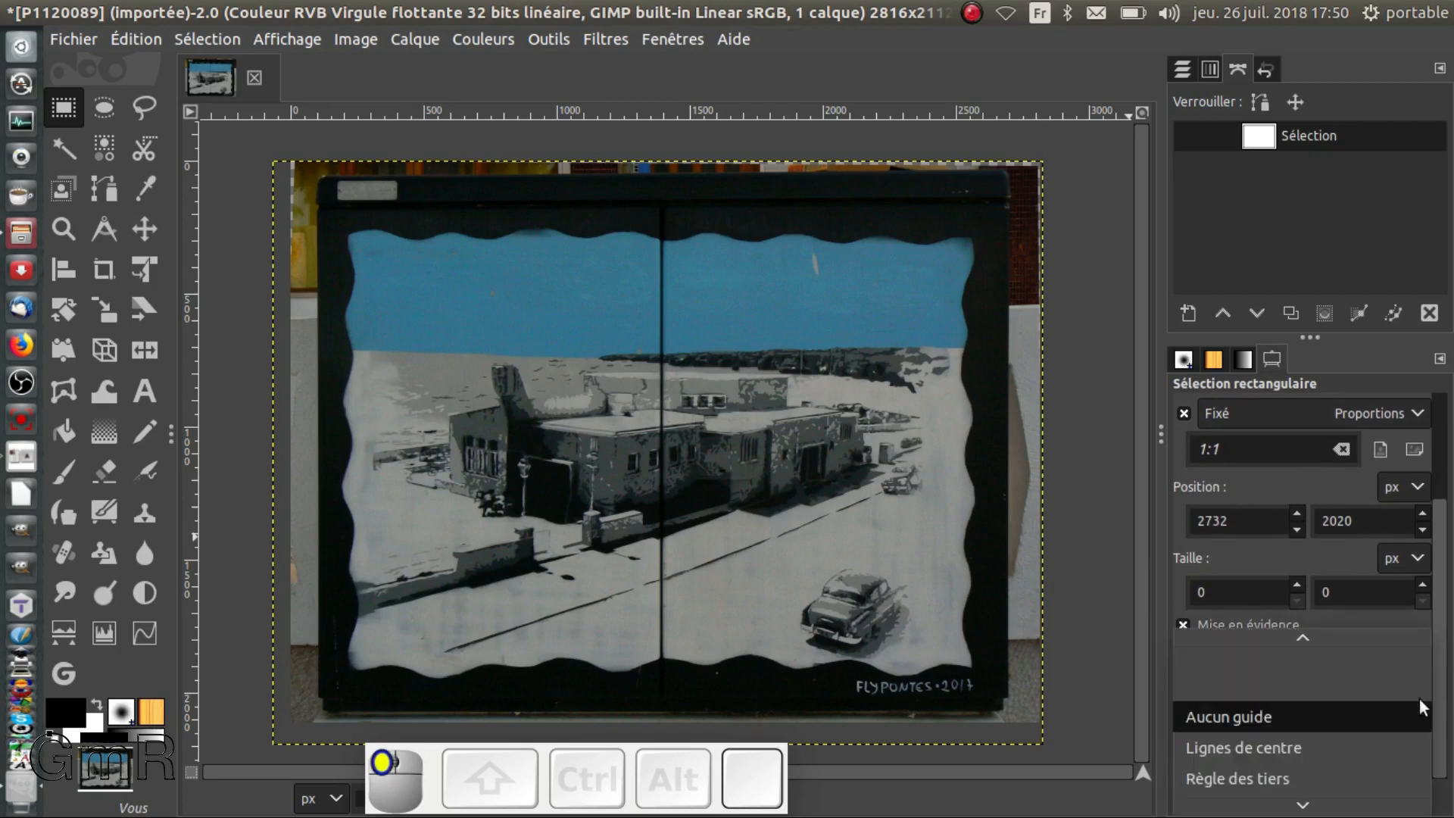
{"action": "left_click", "coordinate": [1388, 774]}
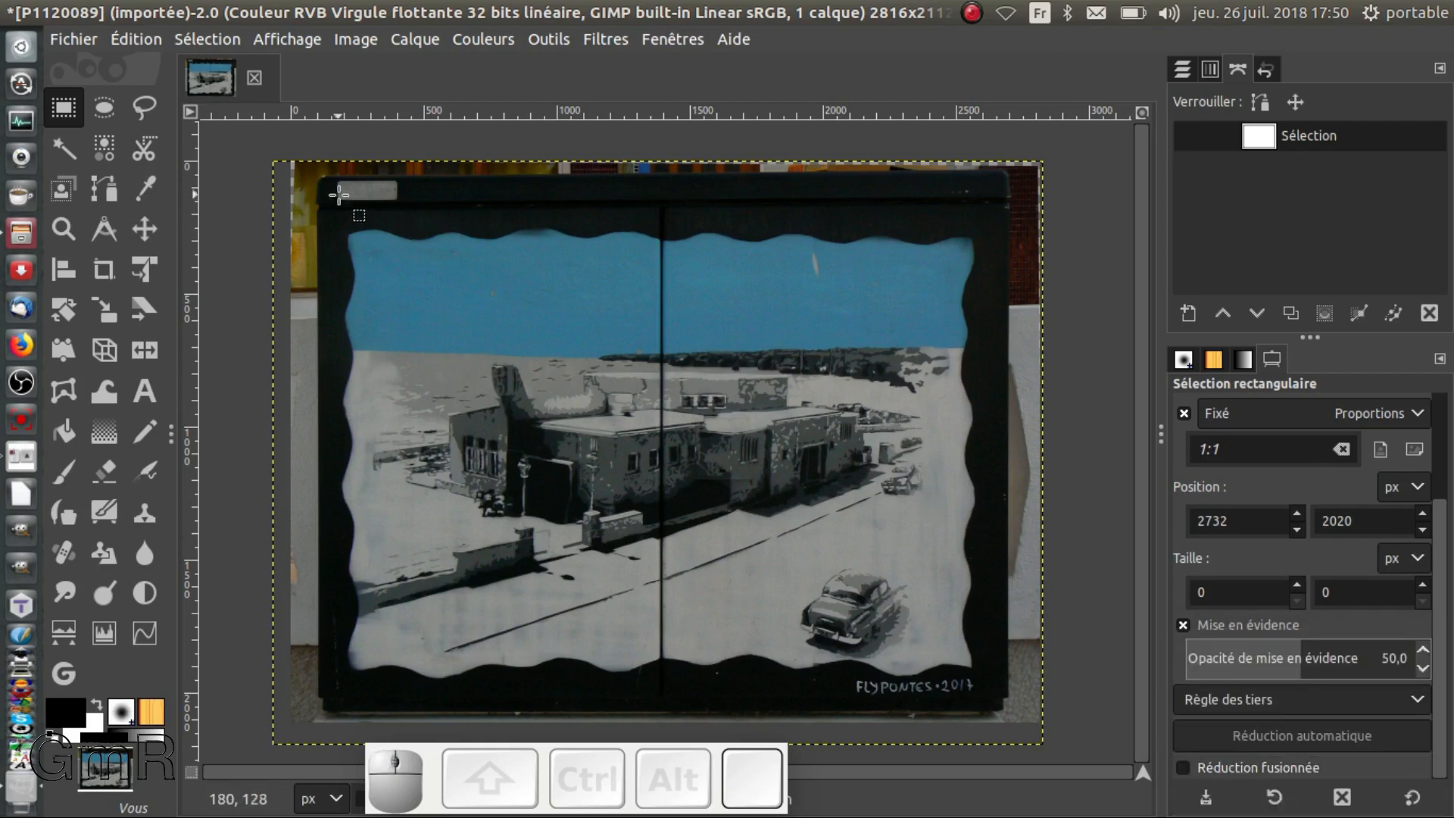
{"action": "left_click_drag", "start_coordinate": [296, 157], "coordinate": [854, 493]}
- Release the fixed proportions, resize the selection to 2772 × 2092 px at position 26, 16 to exclude the transparent edges, and confirm it
{"action": "scroll", "coordinate": [1243, 528], "scroll_direction": "up", "scroll_amount": 2}
{"action": "scroll", "coordinate": [1439, 470], "scroll_direction": "up", "scroll_amount": 2}
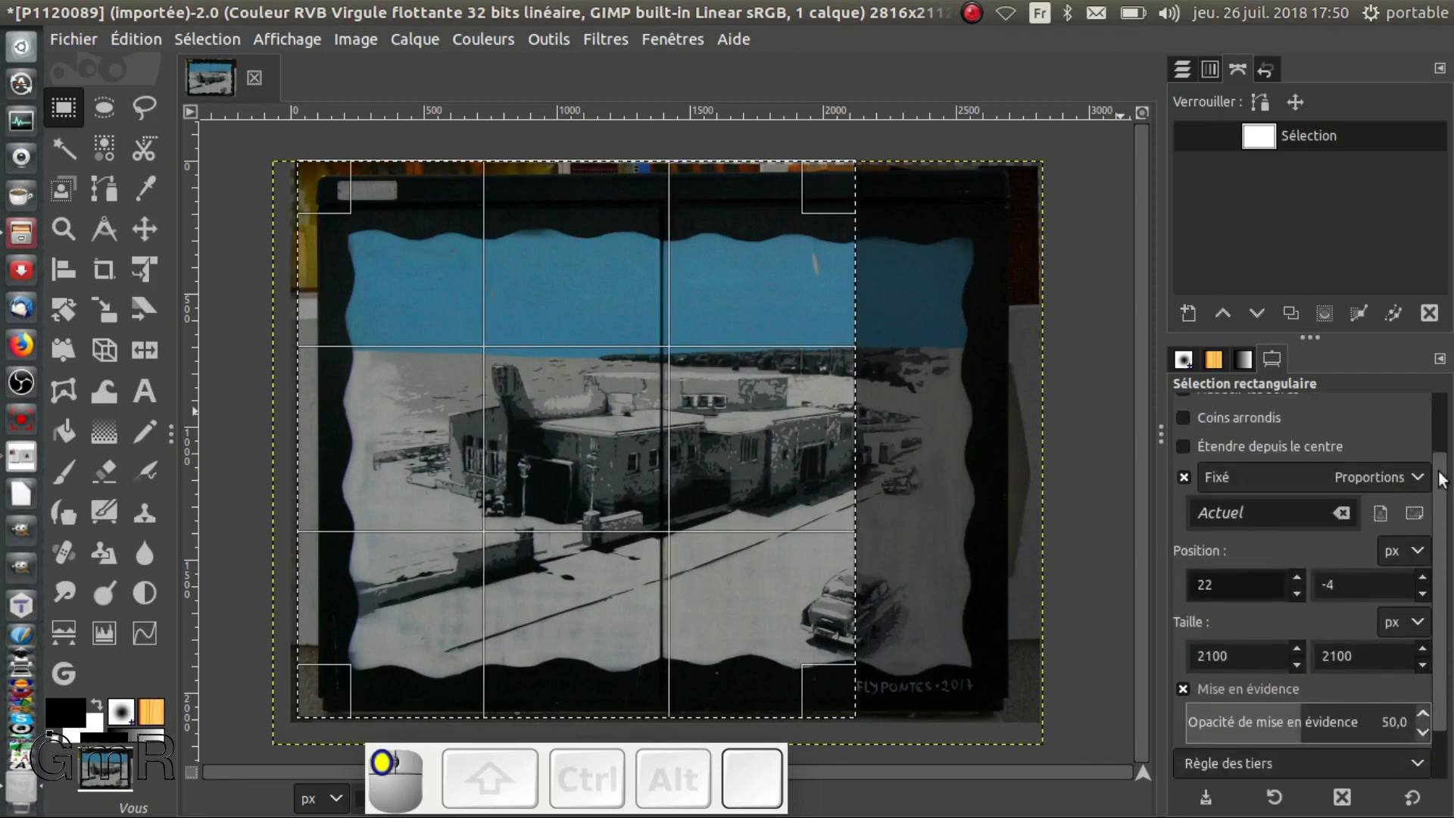
{"action": "scroll", "coordinate": [1440, 479], "scroll_direction": "up", "scroll_amount": 2}
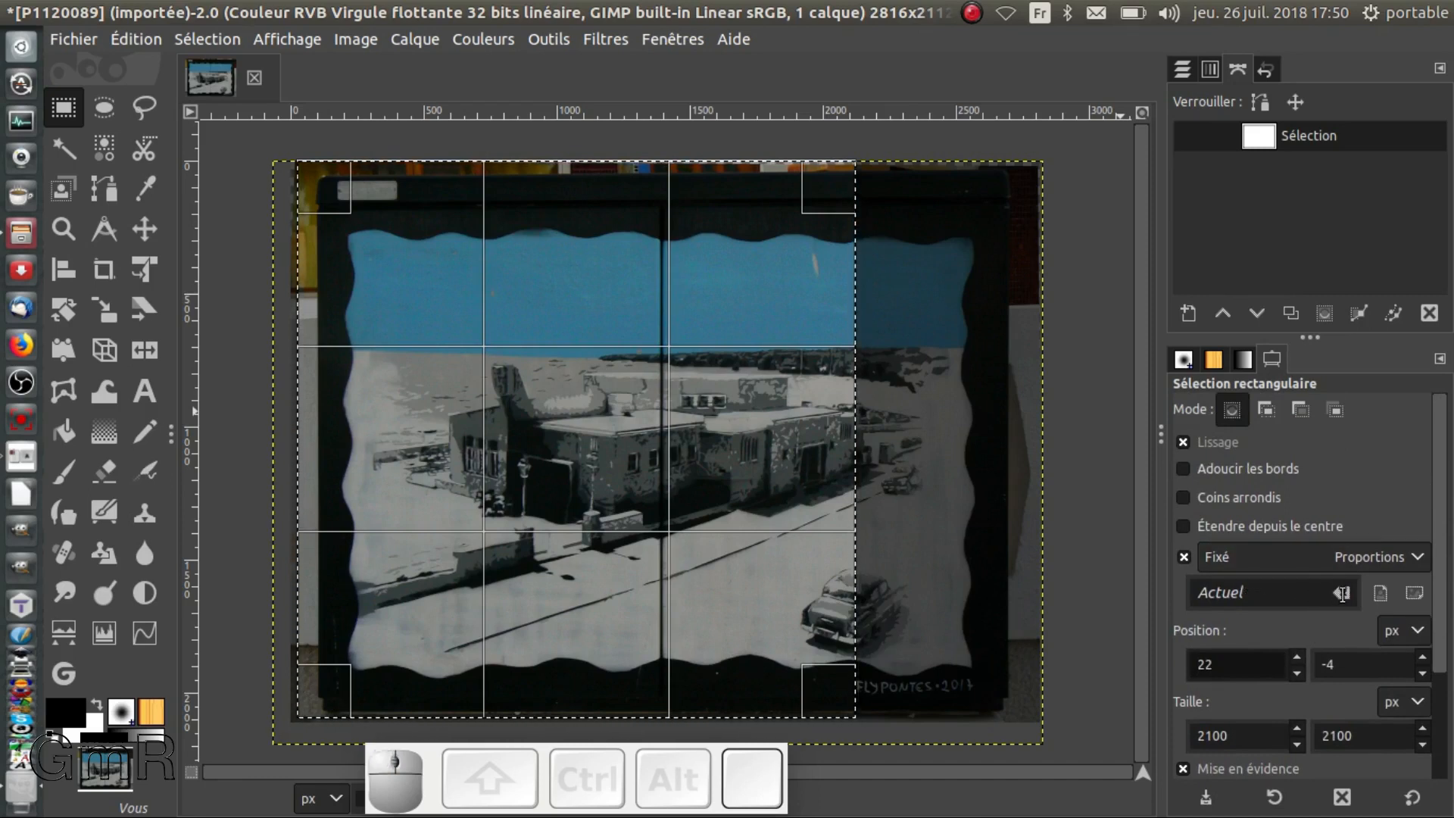
{"action": "left_click", "coordinate": [1183, 556]}
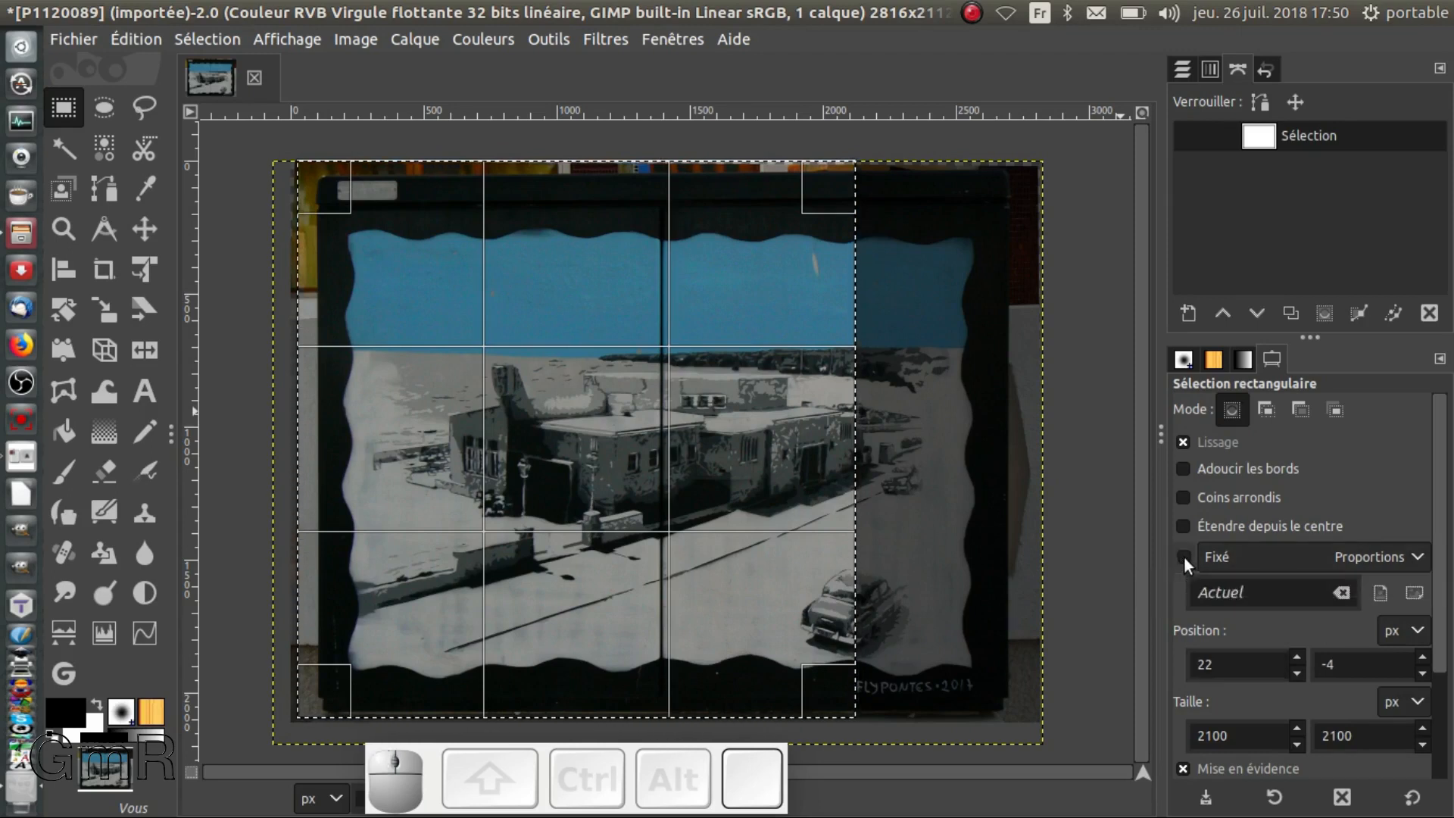
{"action": "left_click_drag", "start_coordinate": [853, 687], "coordinate": [1024, 686]}
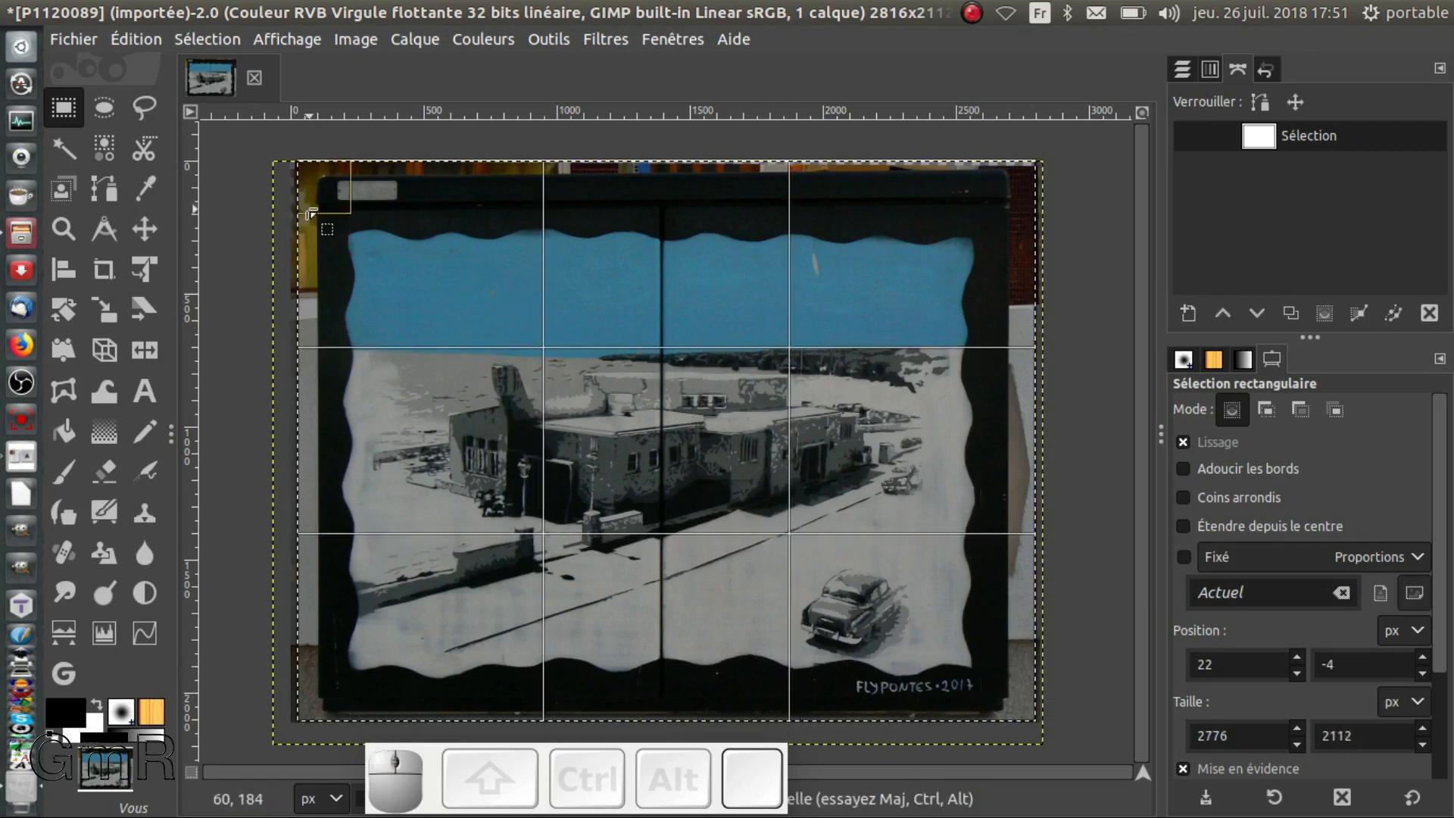
{"action": "left_click_drag", "start_coordinate": [325, 198], "coordinate": [327, 203]}
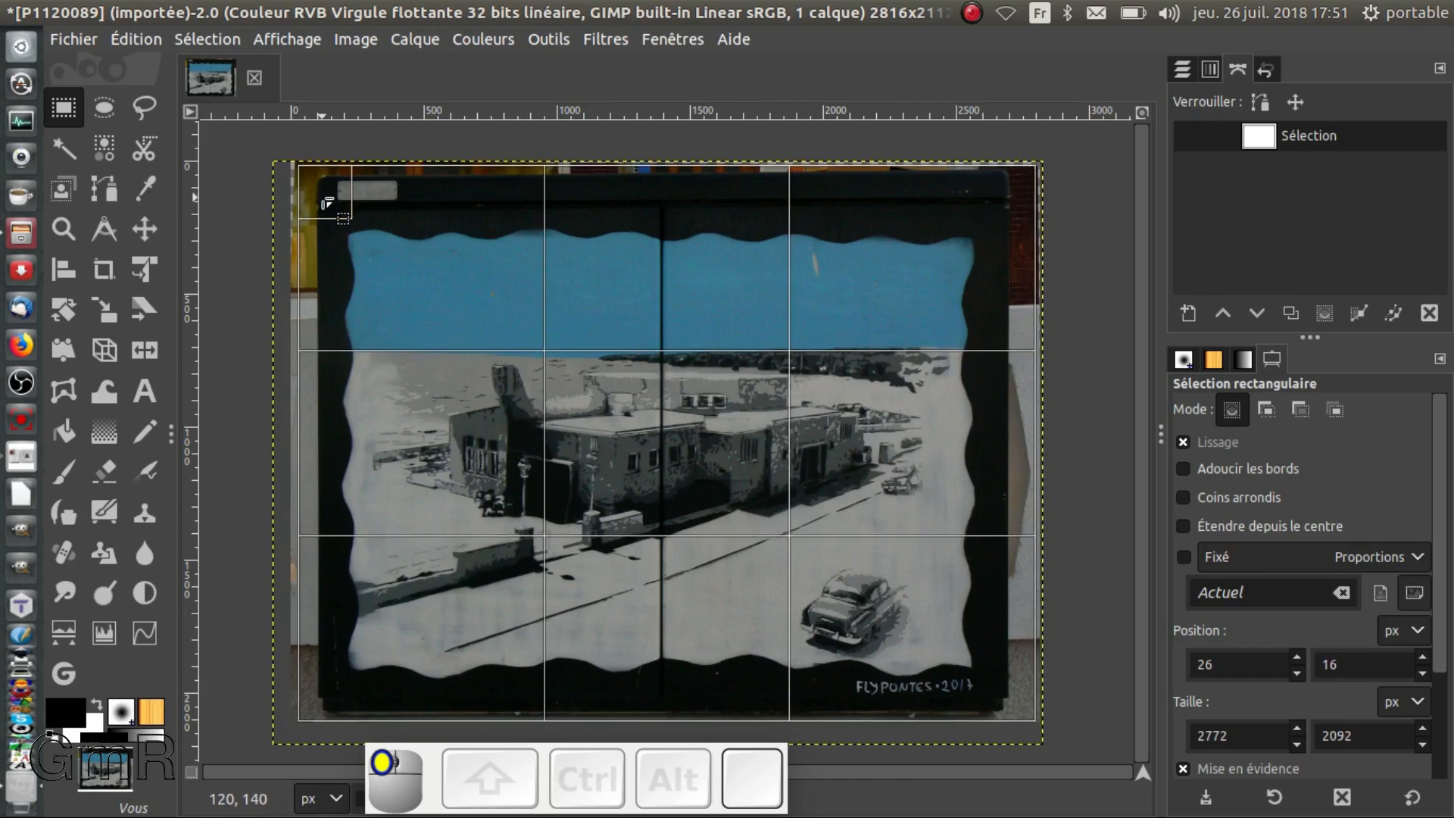
{"action": "left_click", "coordinate": [327, 203]}
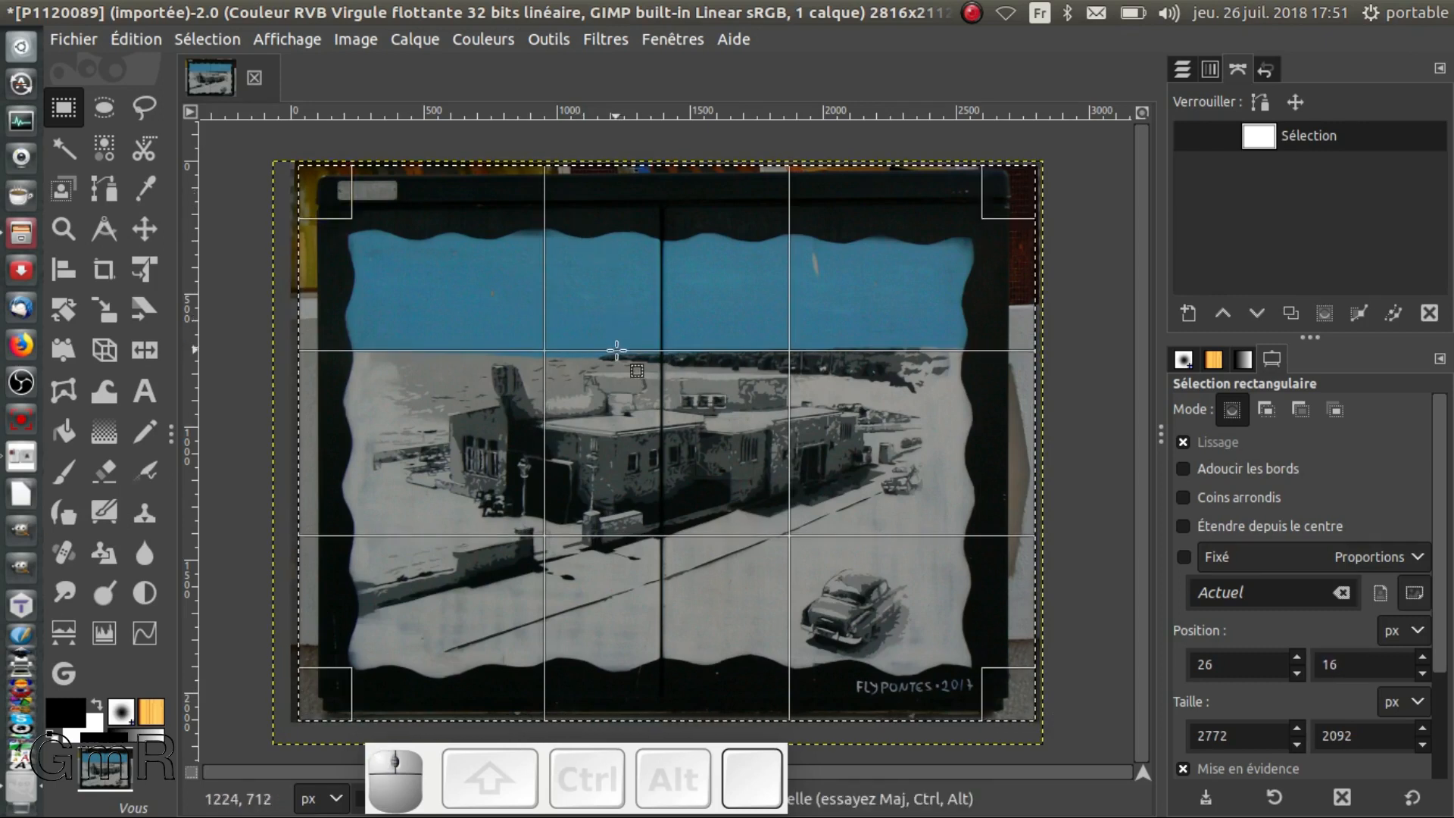
{"action": "left_click", "coordinate": [640, 311]}
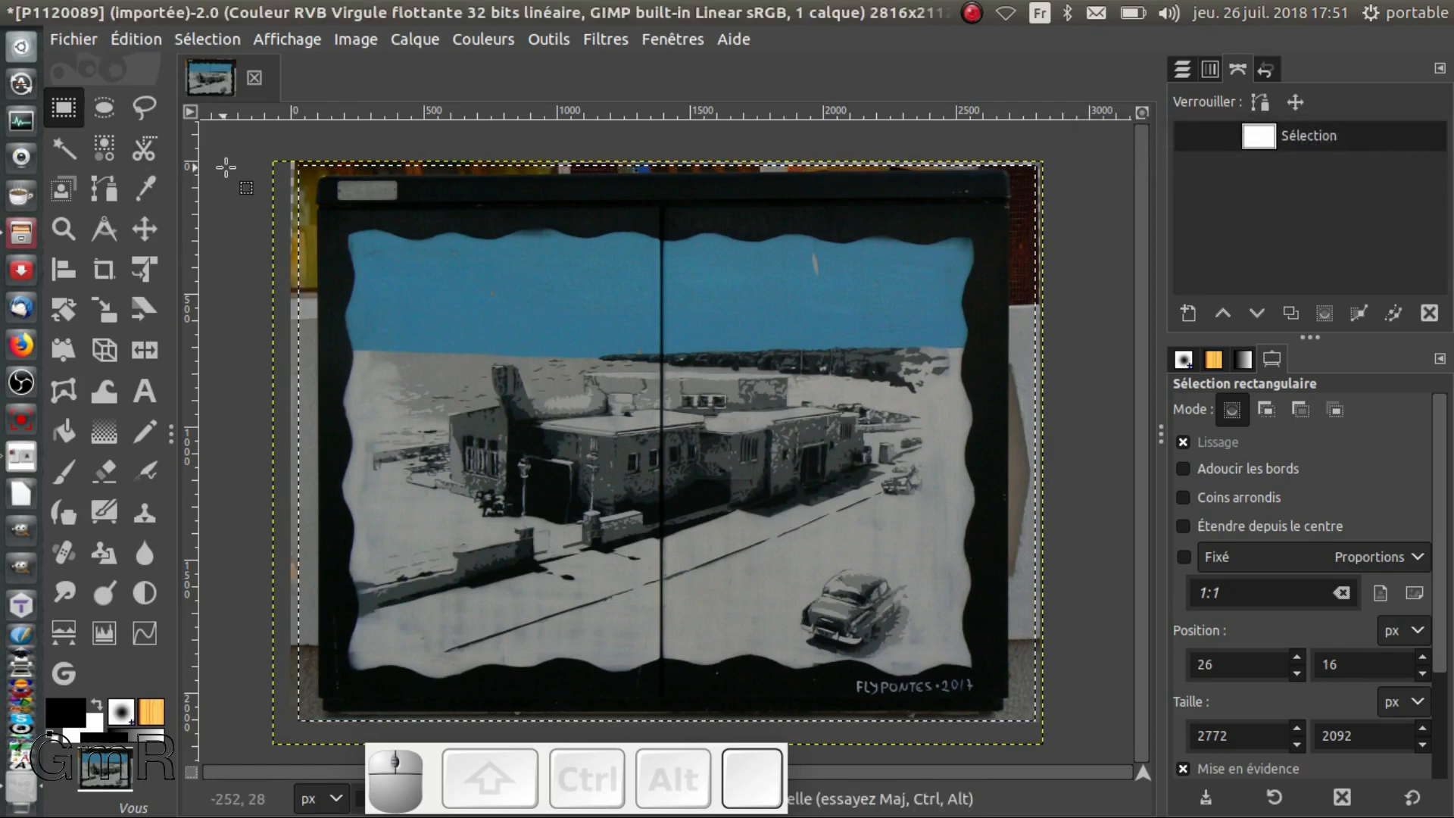
- Crop the image to the selection
{"action": "left_click", "coordinate": [220, 36]}
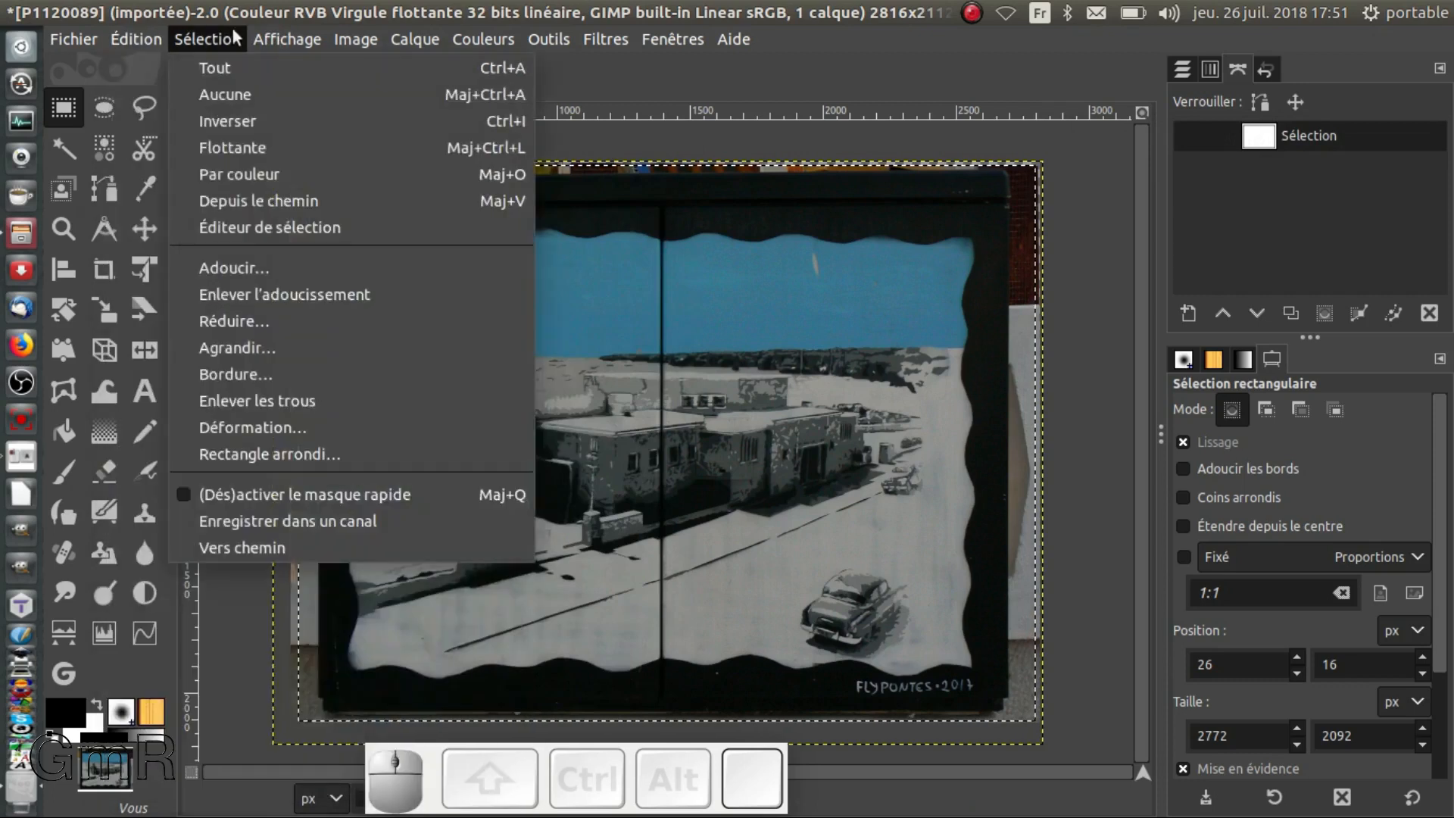
{"action": "mouse_move", "coordinate": [338, 38]}
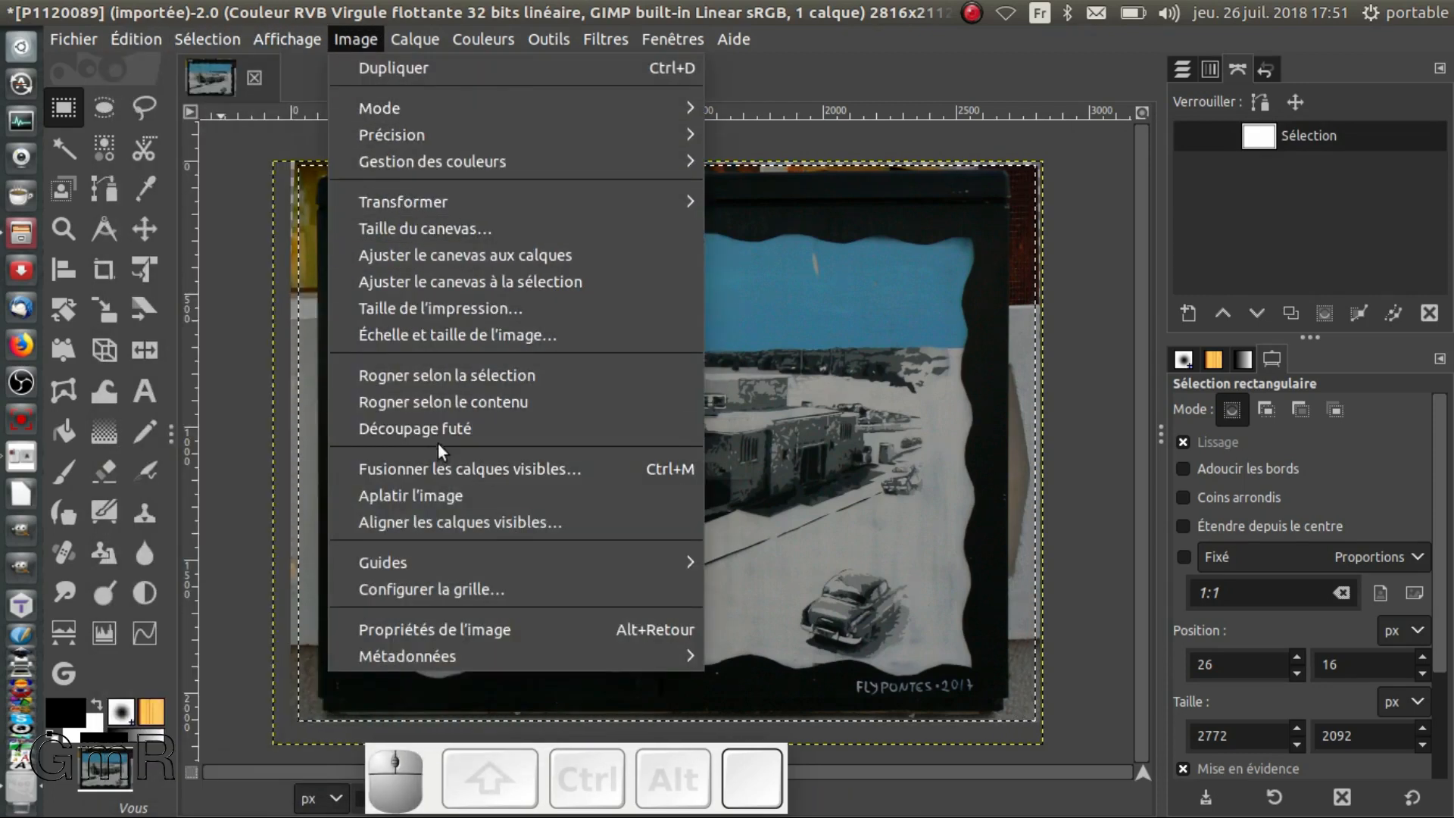
{"action": "left_click", "coordinate": [439, 375]}
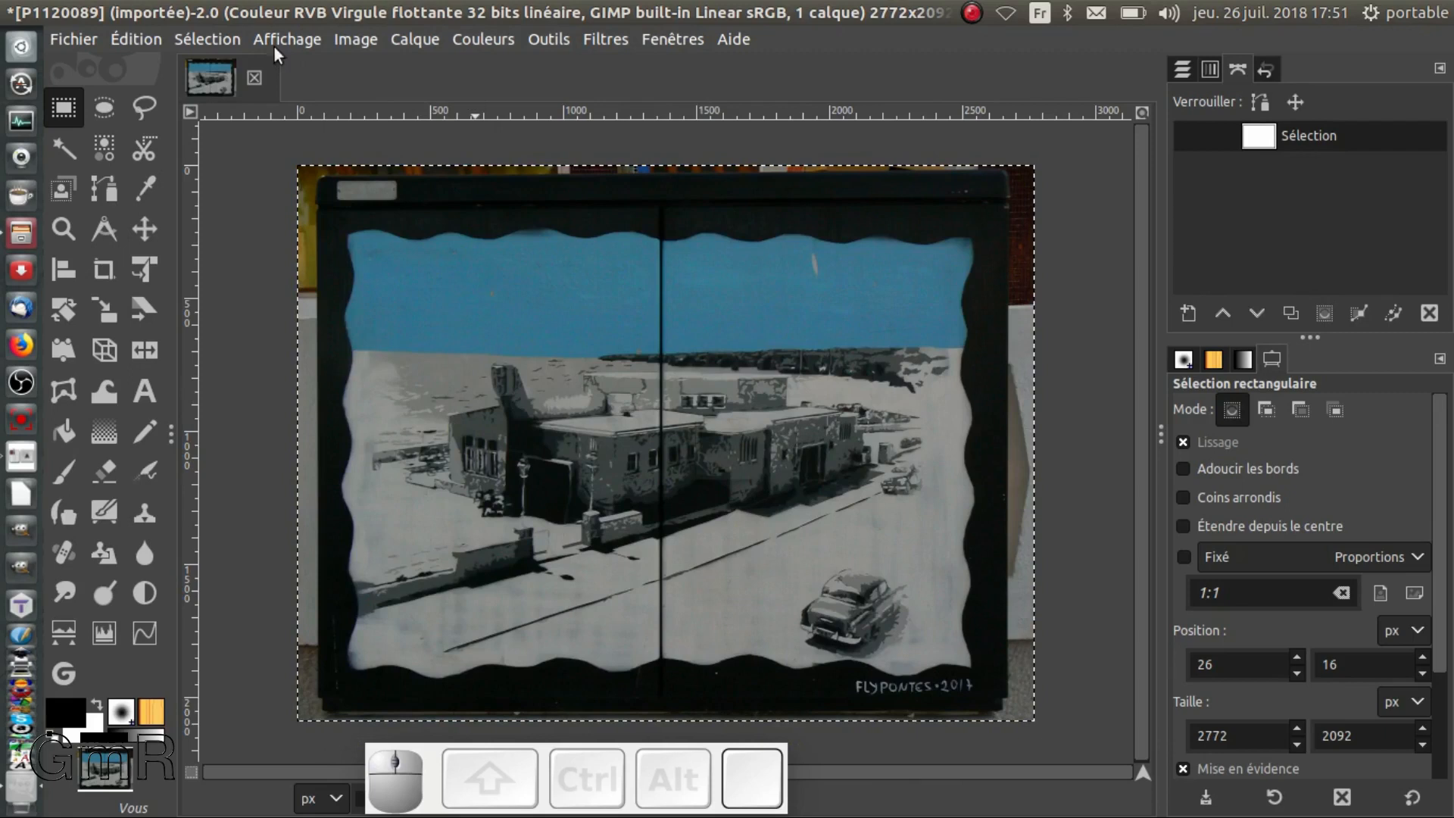
- Clear the selection and export the cropped image as P1120089.png in the "gimp redresser et recadrer une photo" folder
{"action": "left_click", "coordinate": [207, 38]}
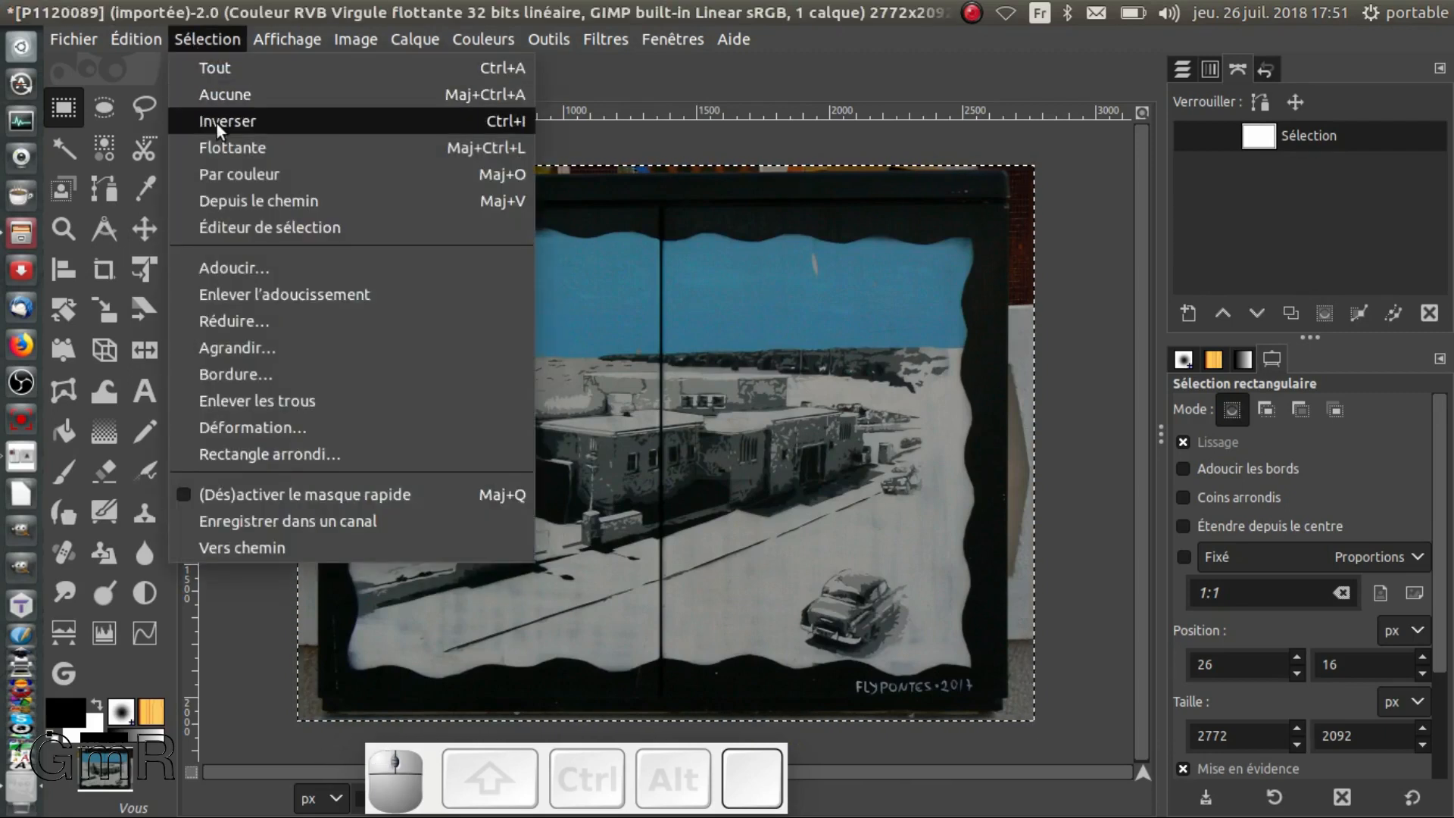
{"action": "left_click", "coordinate": [221, 95]}
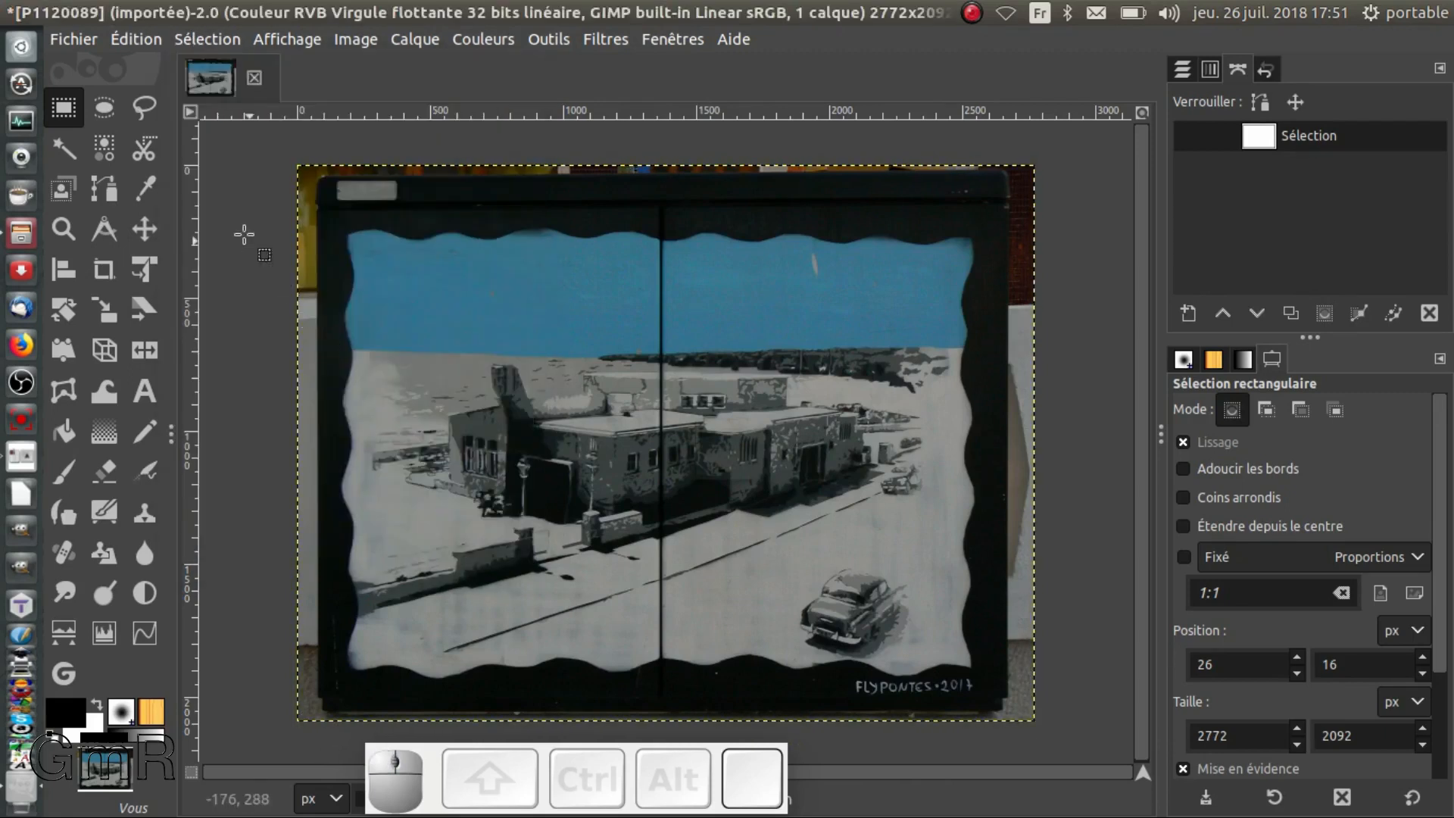
{"action": "left_click", "coordinate": [77, 39]}
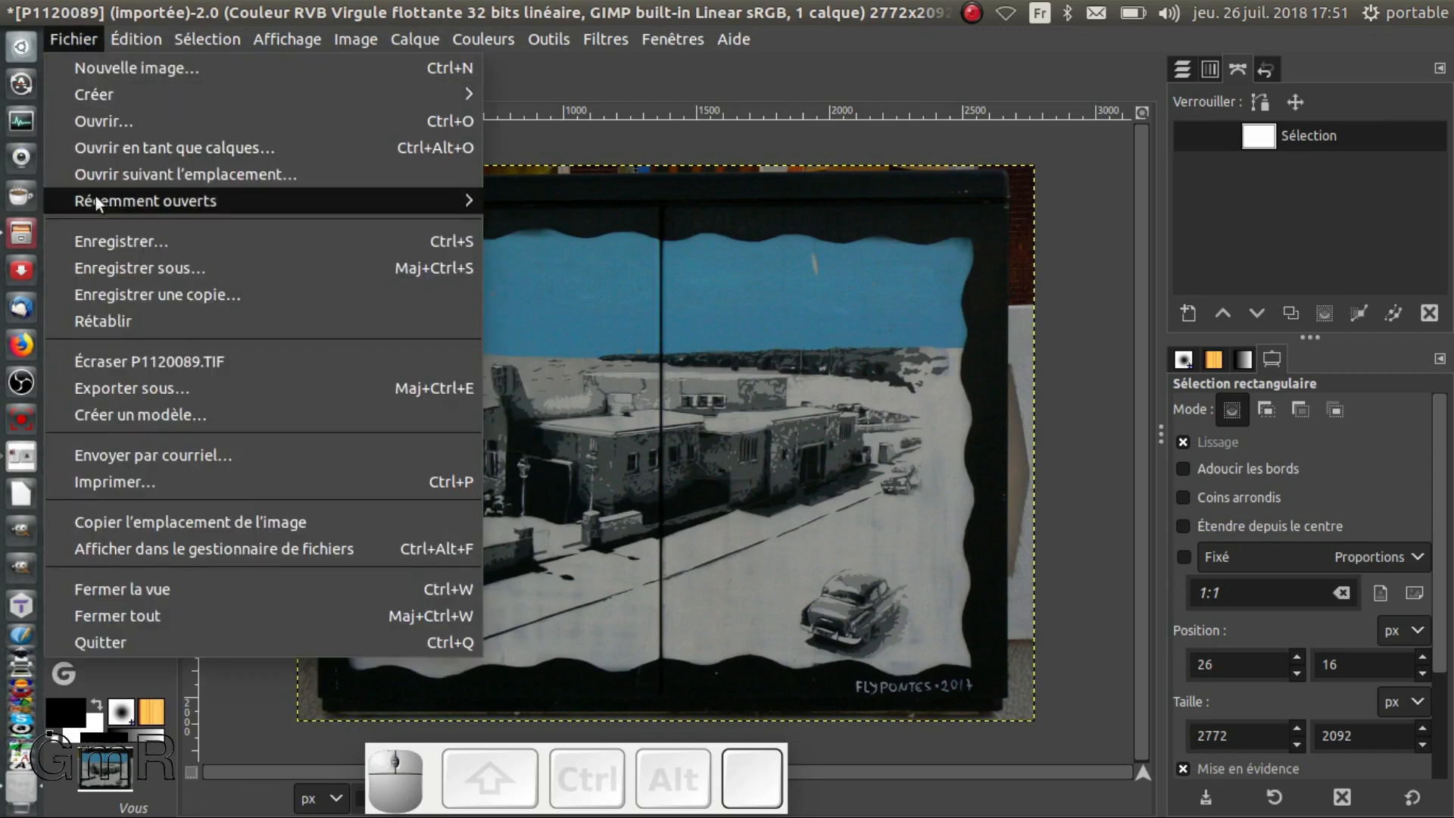
{"action": "left_click", "coordinate": [129, 387]}
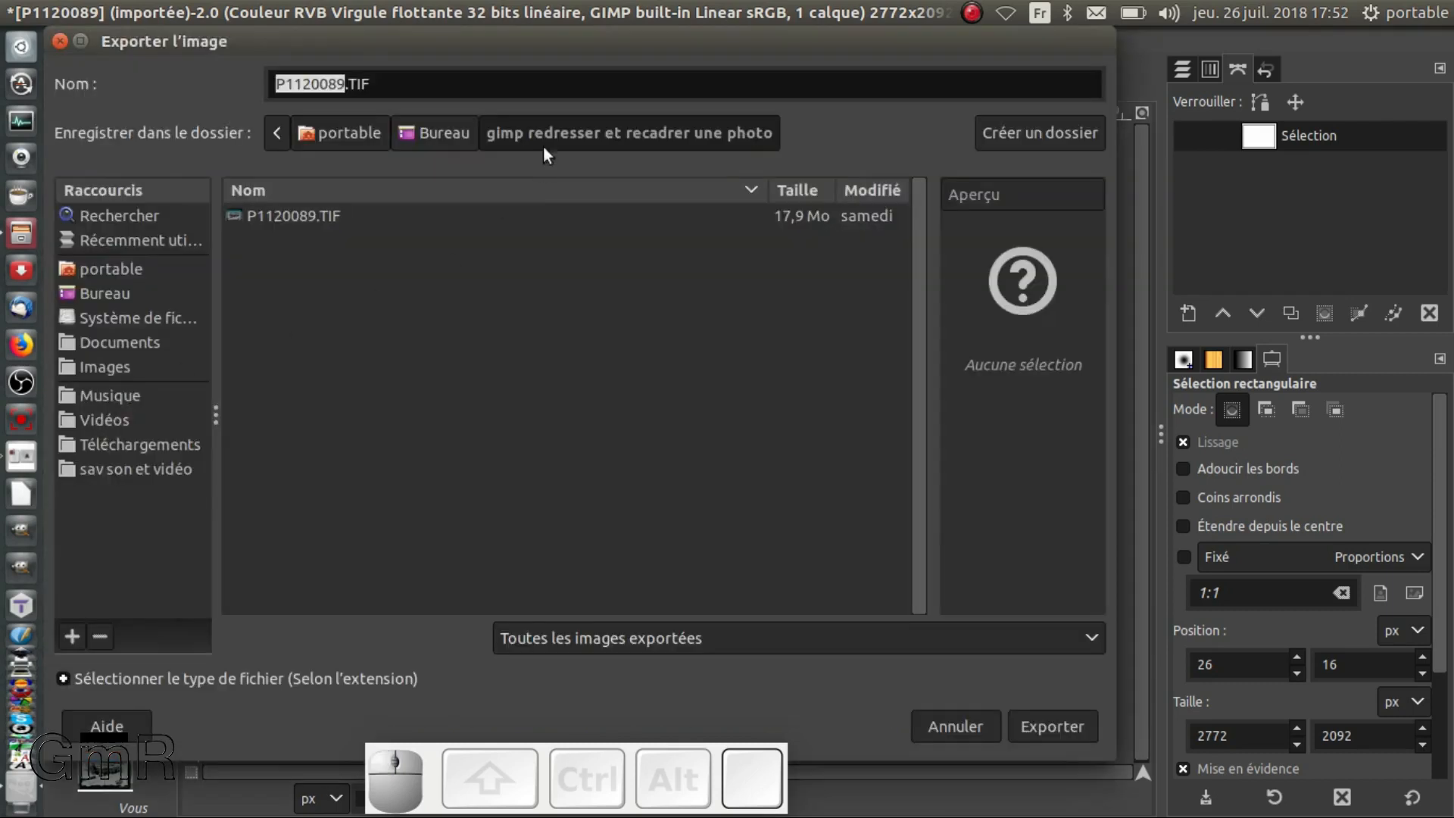
{"action": "left_click", "coordinate": [438, 87]}
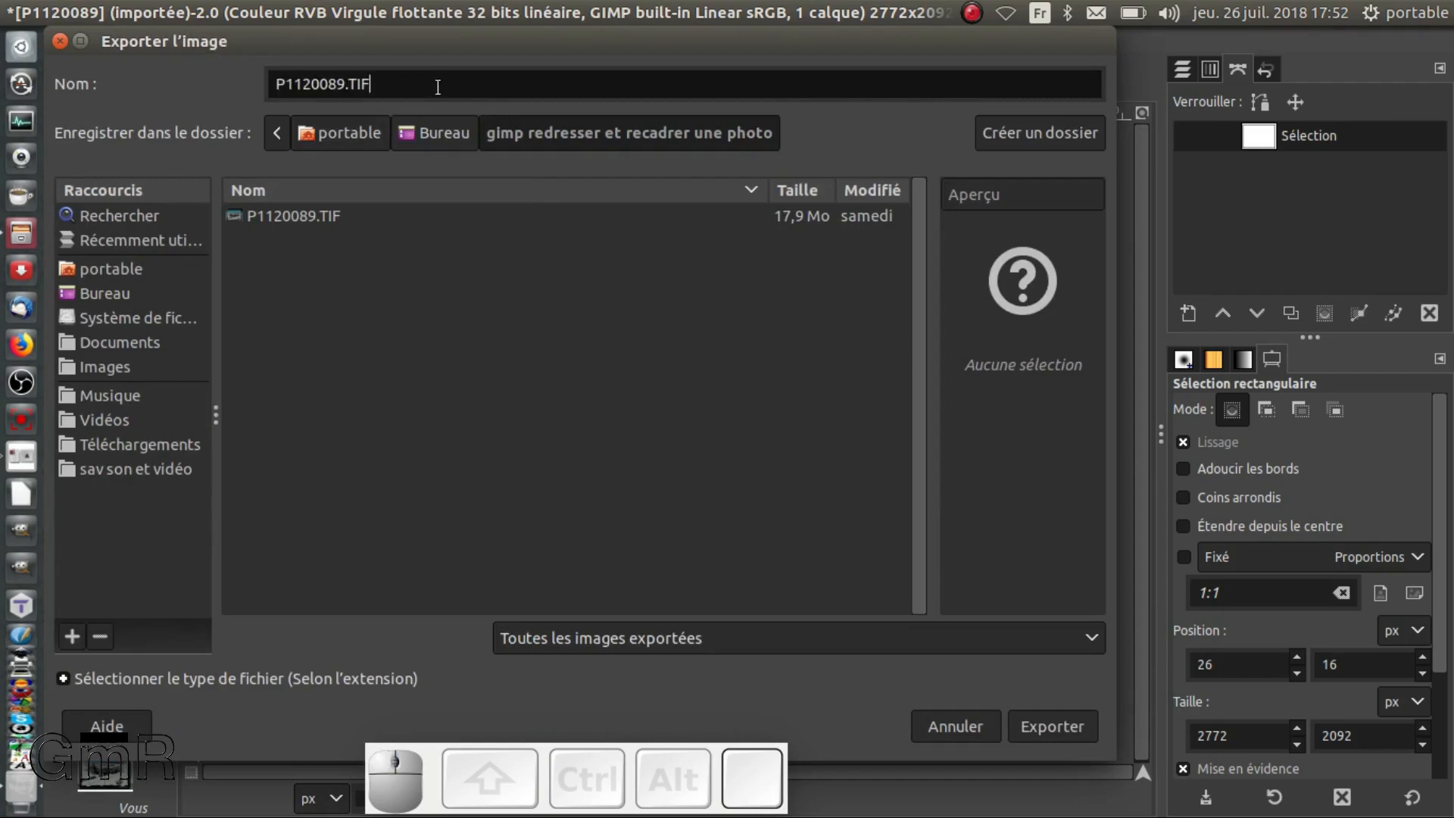
{"action": "key", "text": "BackSpace"}
{"action": "key", "text": "BackSpace"}
{"action": "key", "text": "BackSpace"}
{"action": "type", "text": "png"}
{"action": "left_click", "coordinate": [1075, 728]}
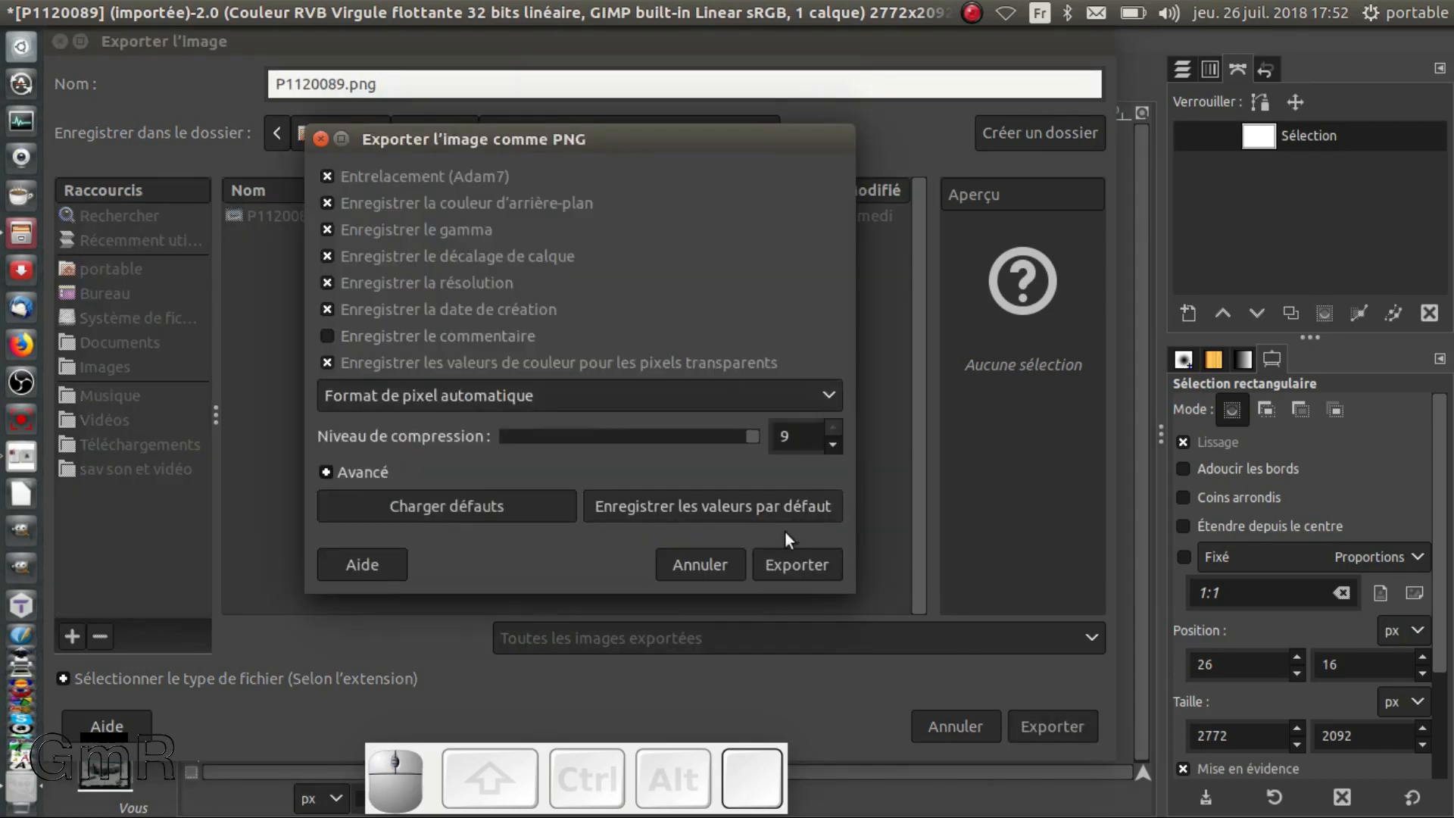
{"action": "left_click", "coordinate": [485, 334]}
{"action": "left_click", "coordinate": [801, 564]}
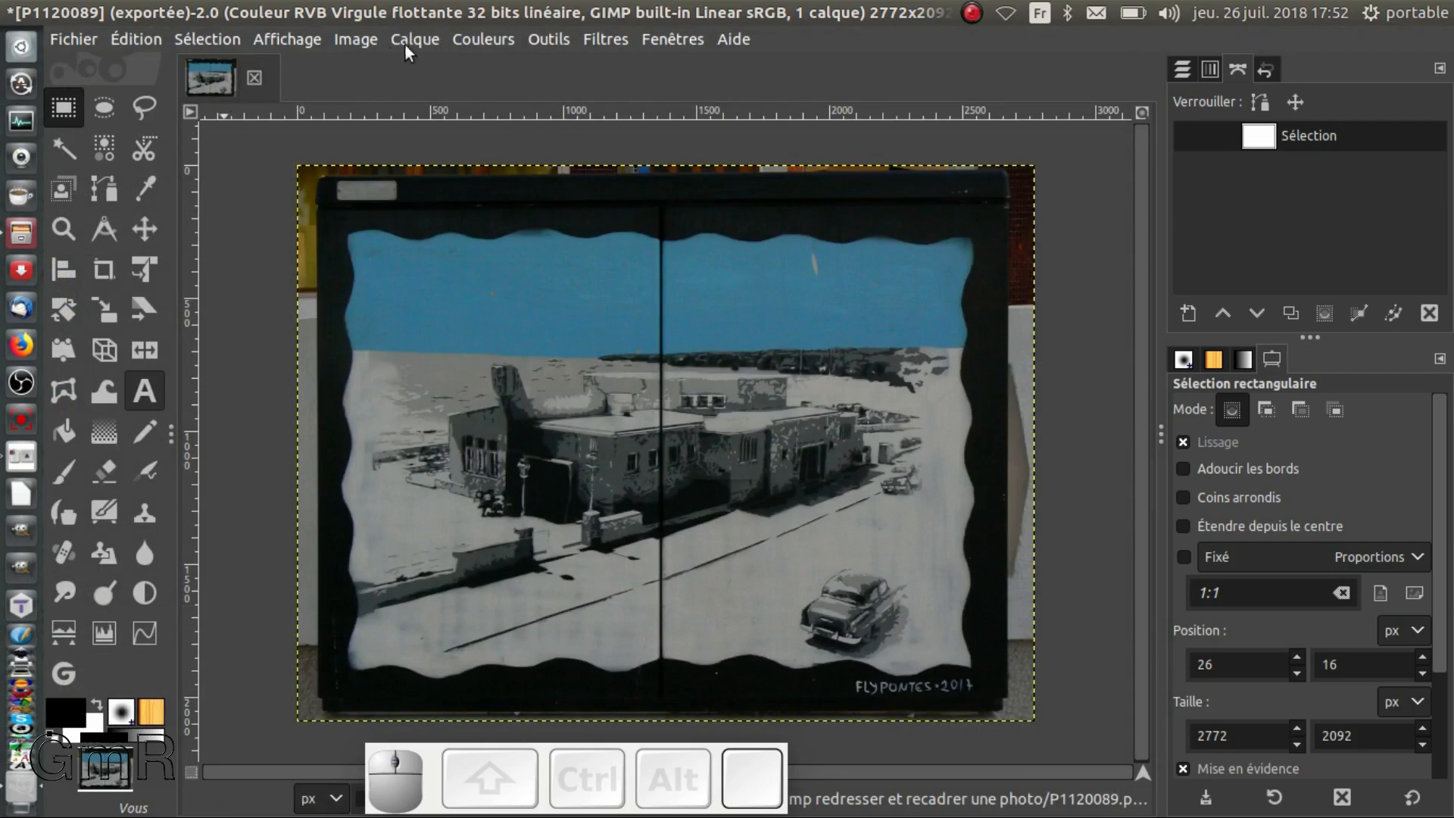
{"action": "left_click", "coordinate": [465, 37]}
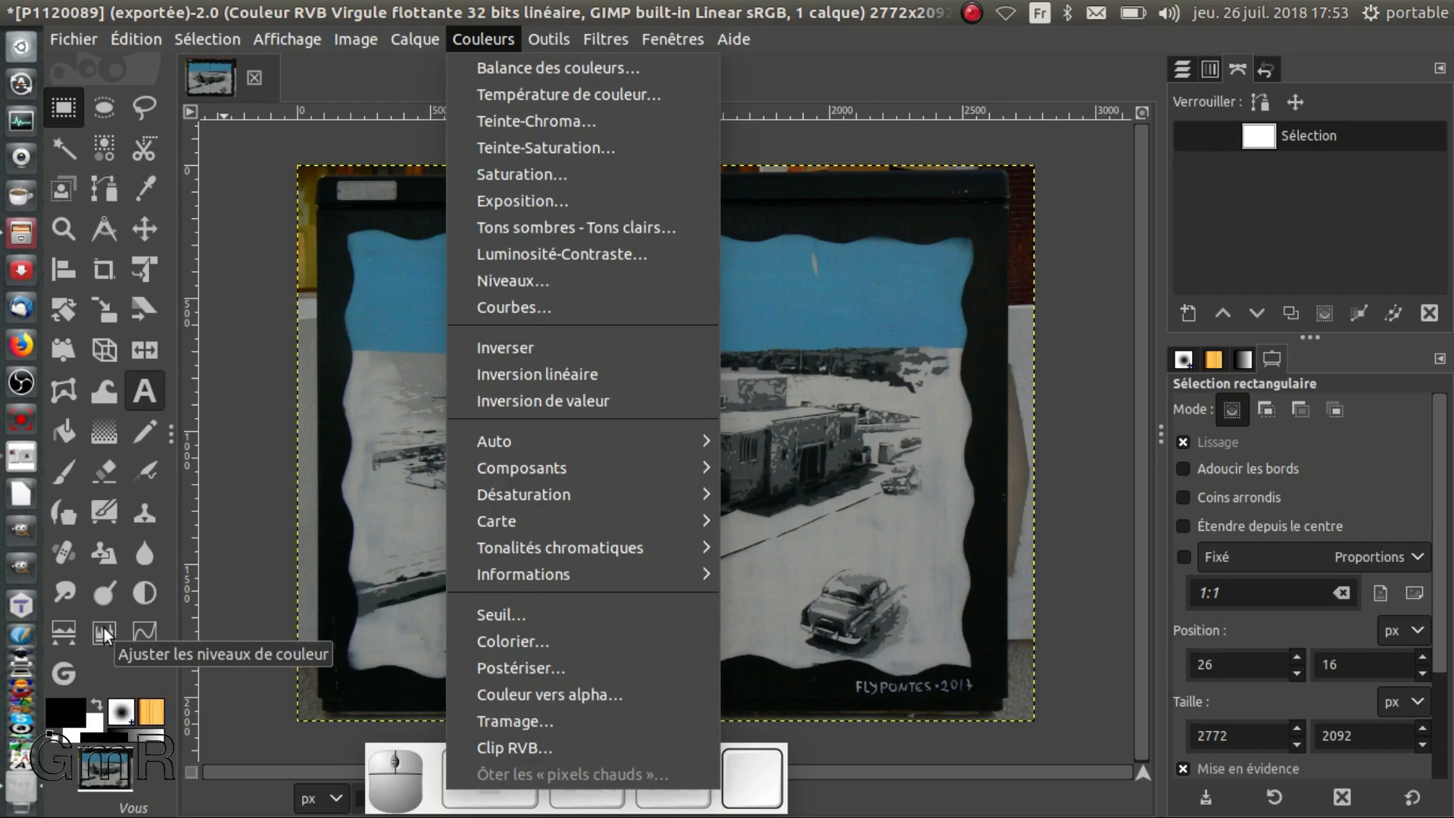
{"action": "left_click", "coordinate": [301, 375]}
- Open the preferences and look through the interface, theme and icon theme settings through to the toolbox configuration
{"action": "left_click", "coordinate": [211, 38]}
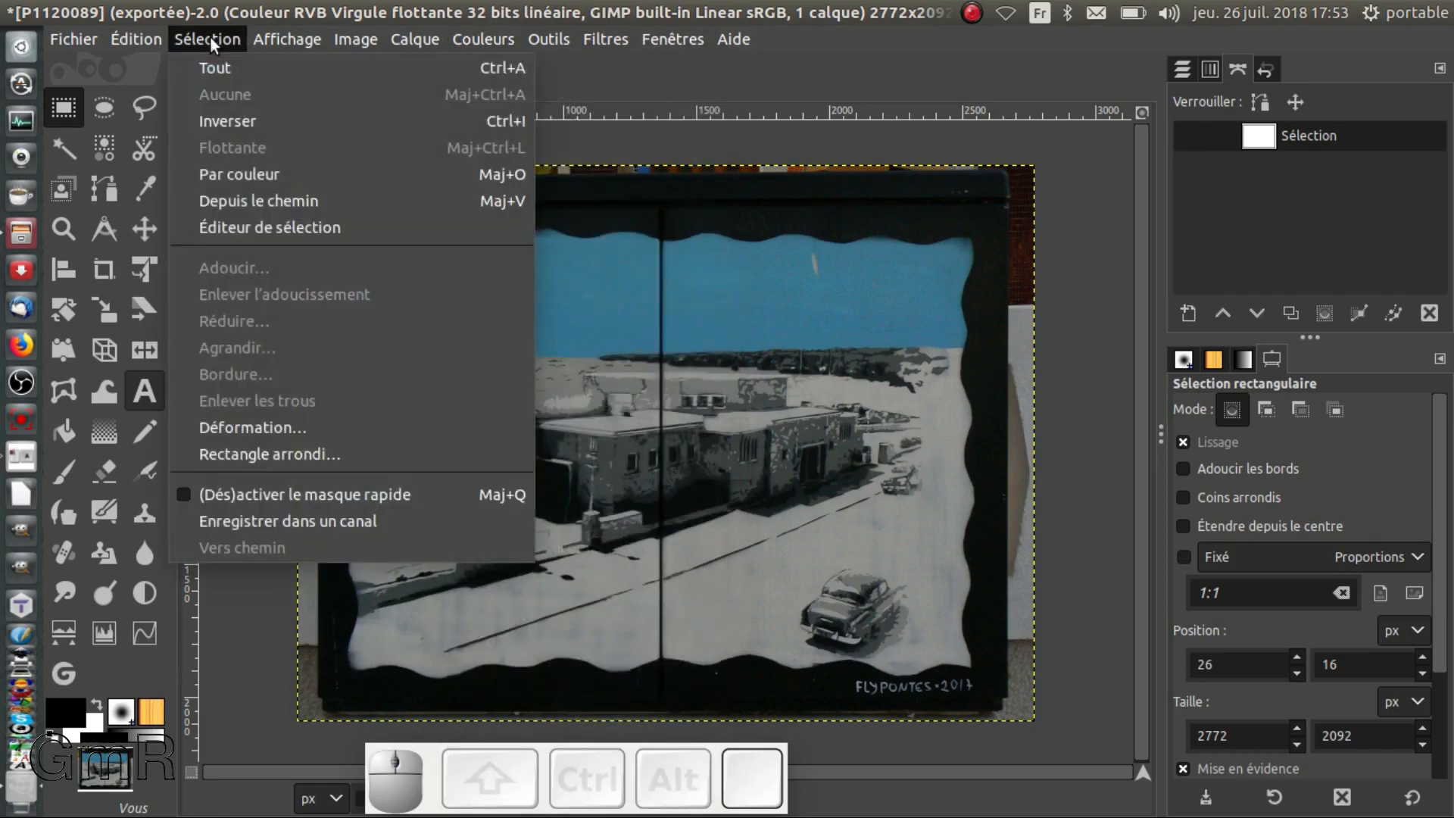
{"action": "mouse_move", "coordinate": [143, 38]}
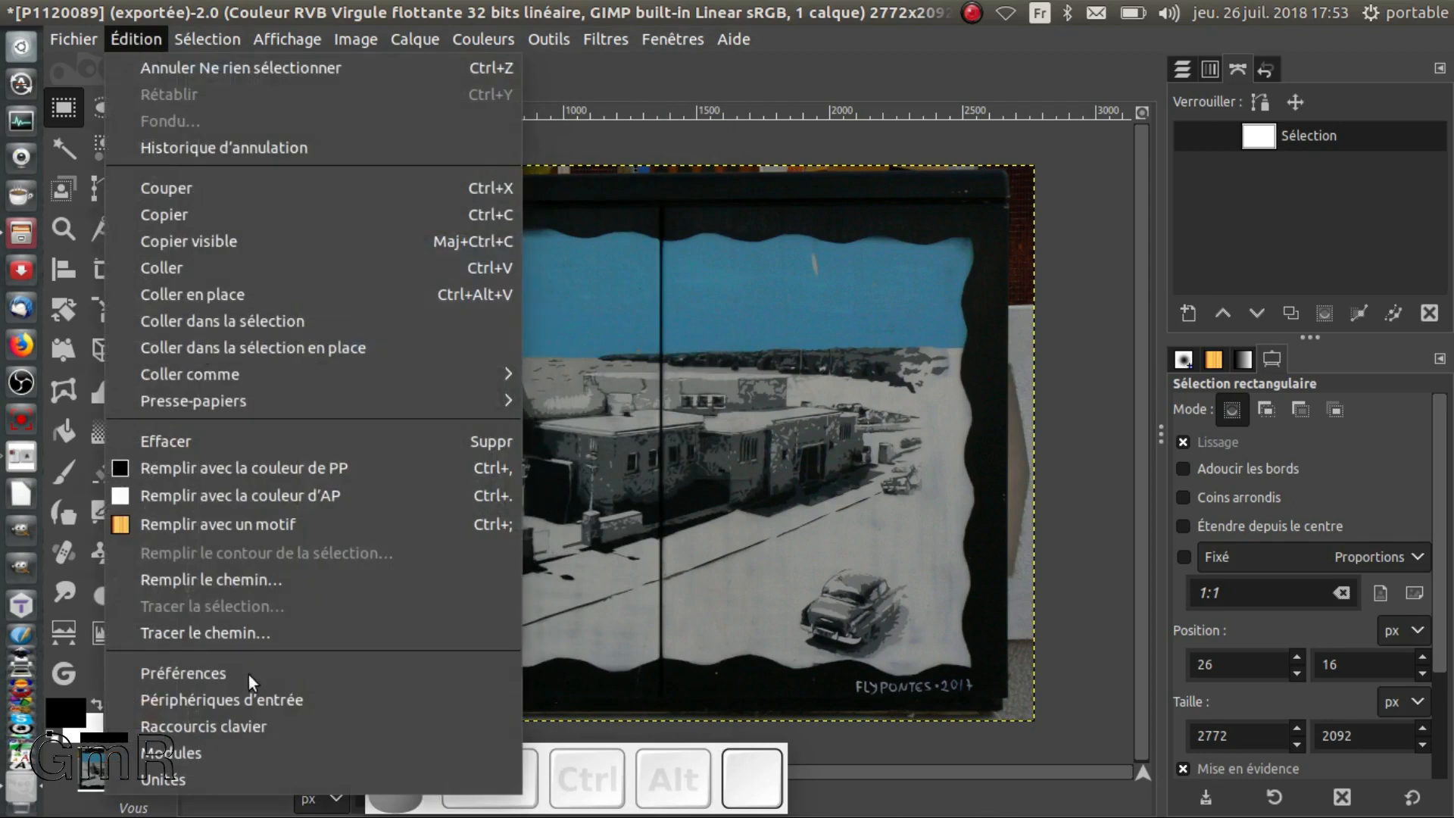
{"action": "left_click", "coordinate": [250, 675]}
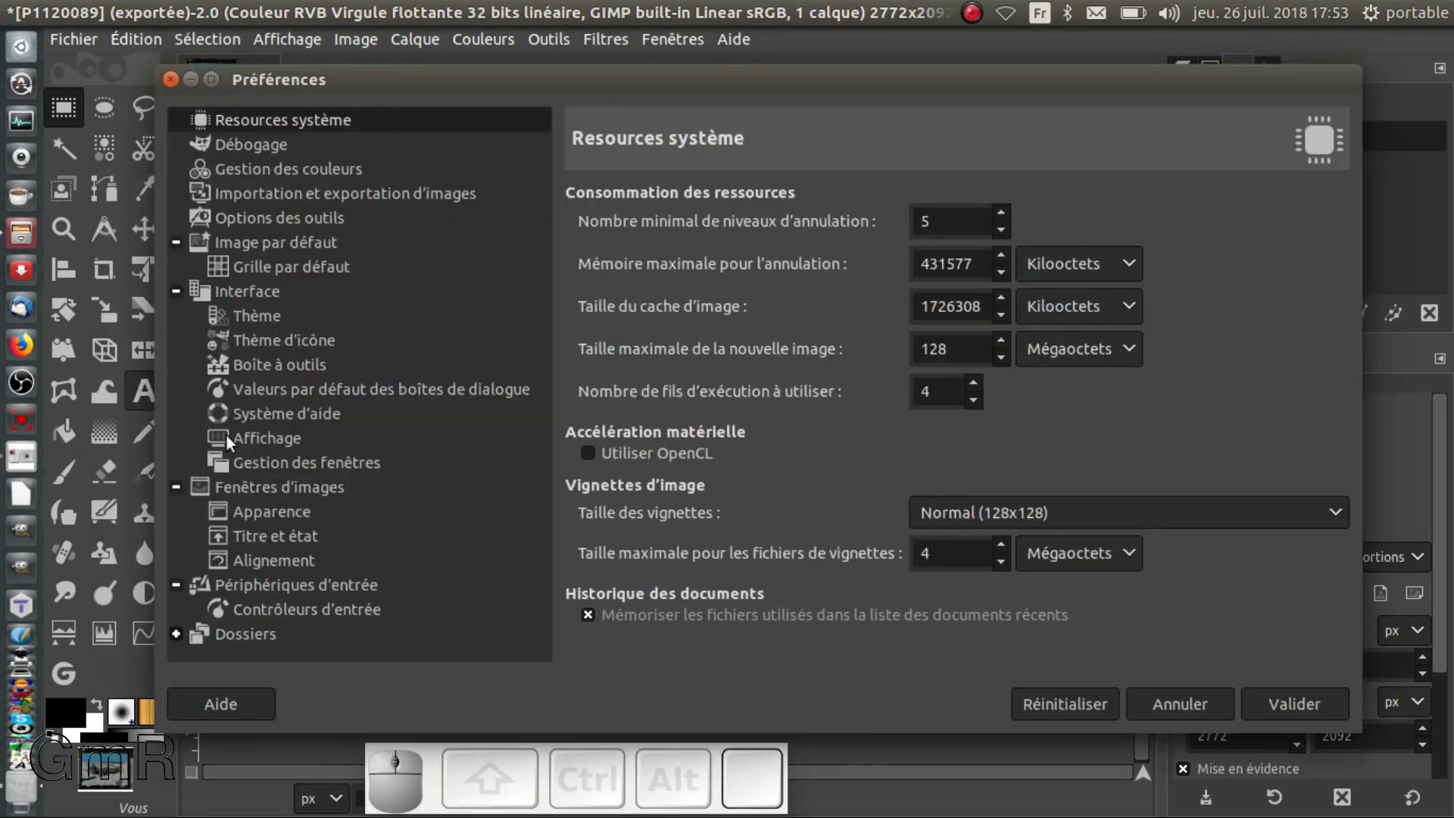
{"action": "left_click", "coordinate": [259, 290]}
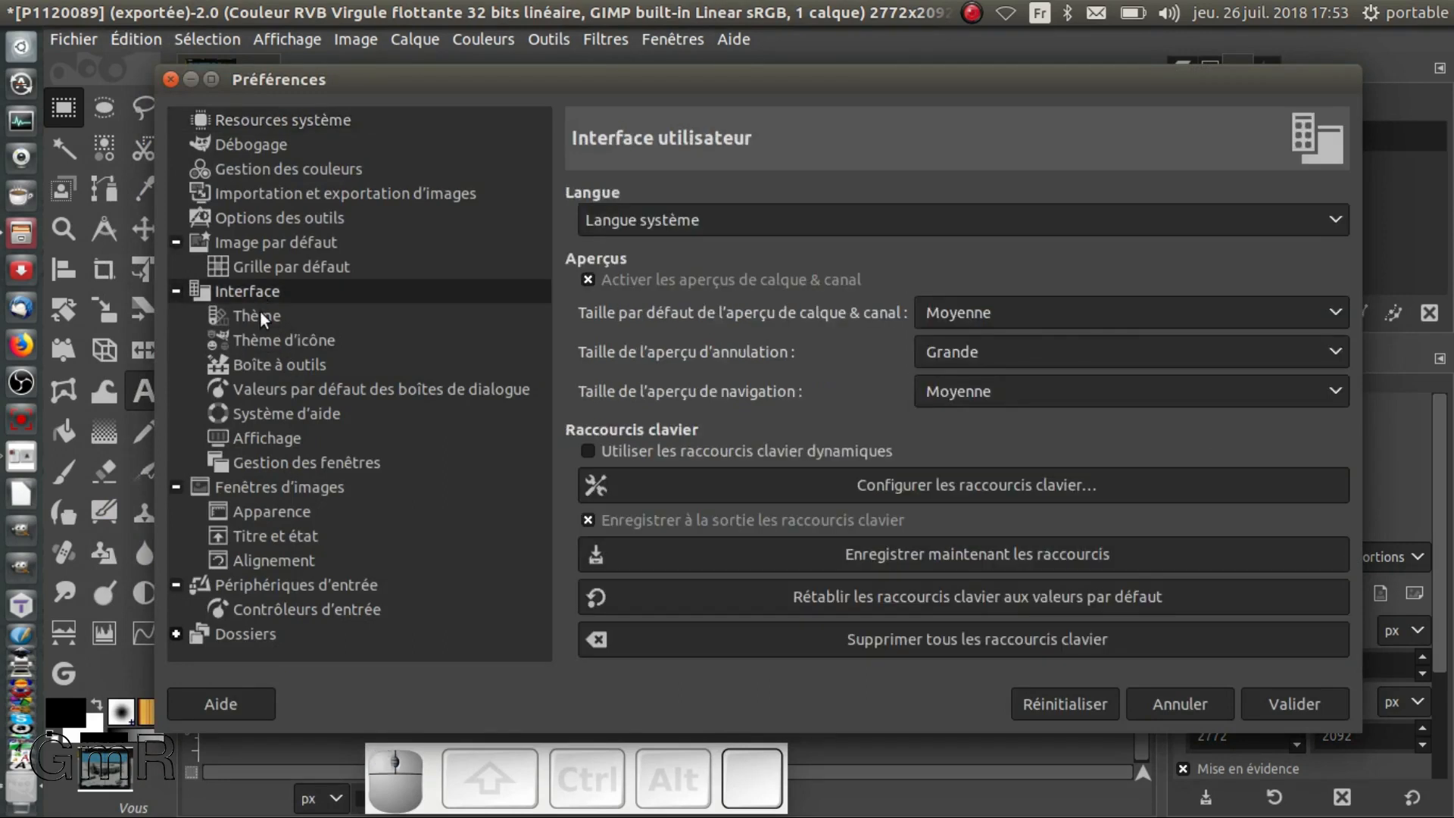
{"action": "left_click", "coordinate": [260, 311]}
{"action": "left_click", "coordinate": [258, 339]}
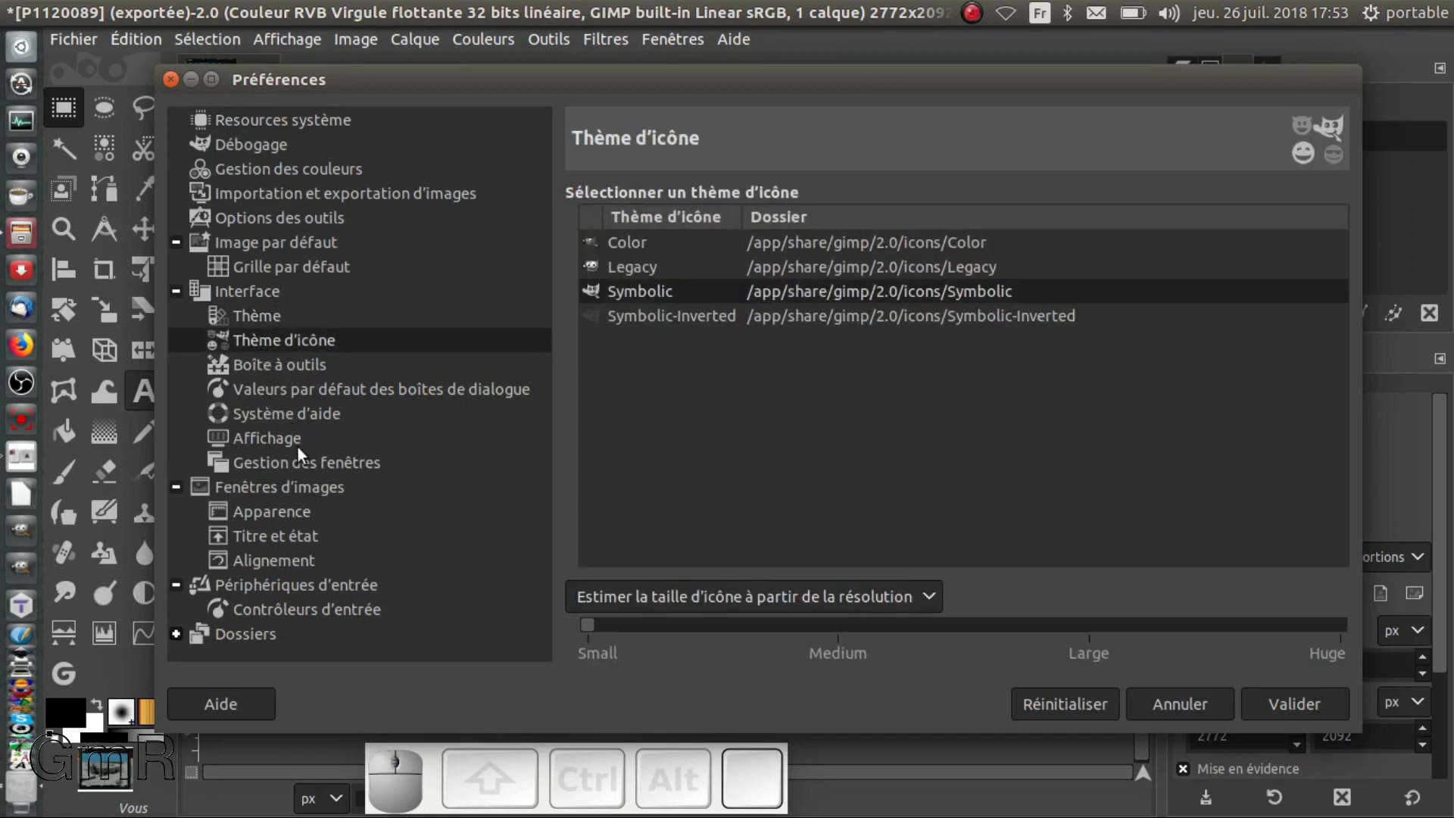
{"action": "left_click", "coordinate": [275, 361]}
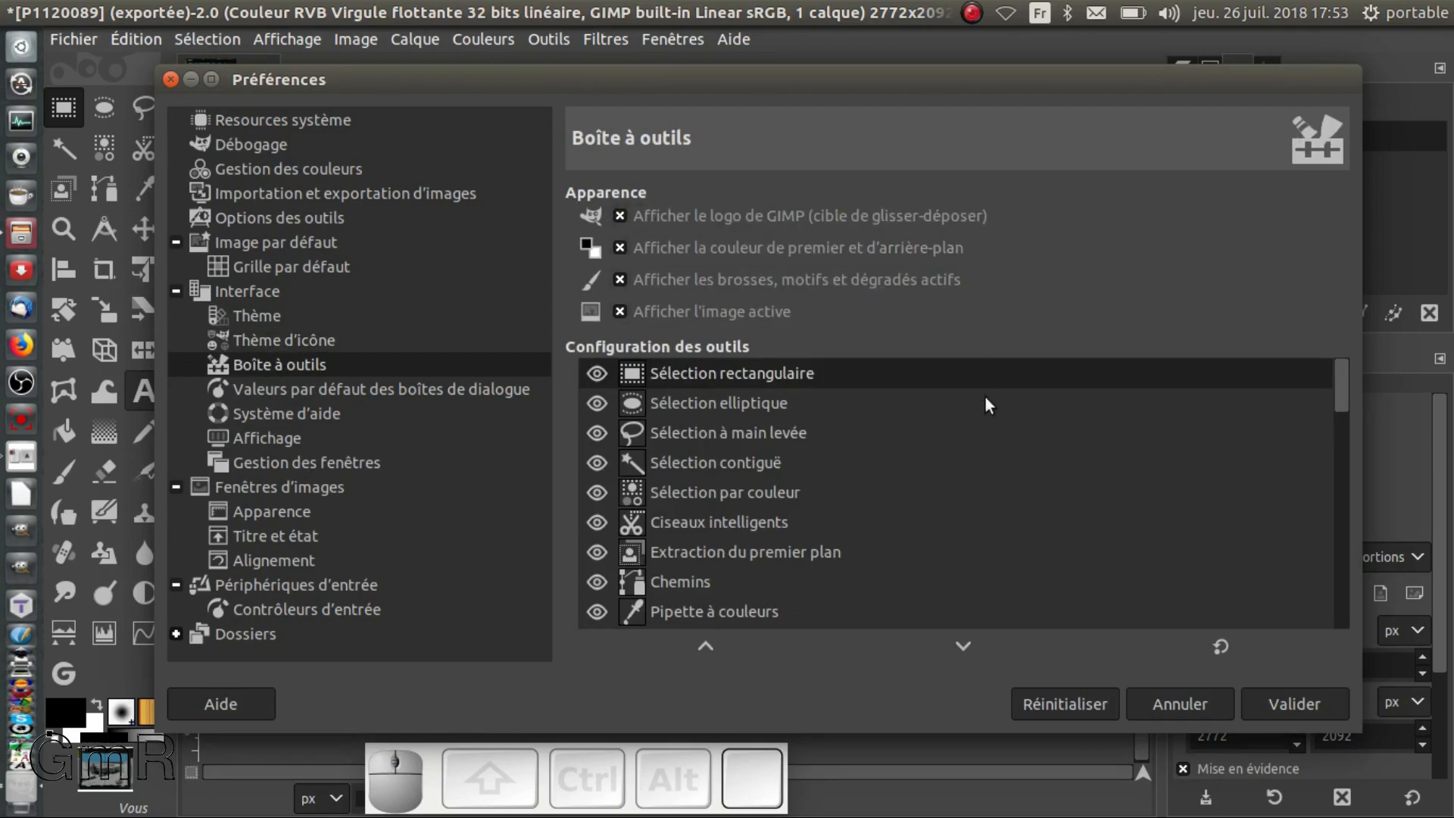
- Hide the Curves tool (Courbes) from the toolbox and show it again
{"action": "scroll", "coordinate": [986, 401], "scroll_direction": "down", "scroll_amount": 10}
{"action": "scroll", "coordinate": [837, 573], "scroll_direction": "down", "scroll_amount": 5}
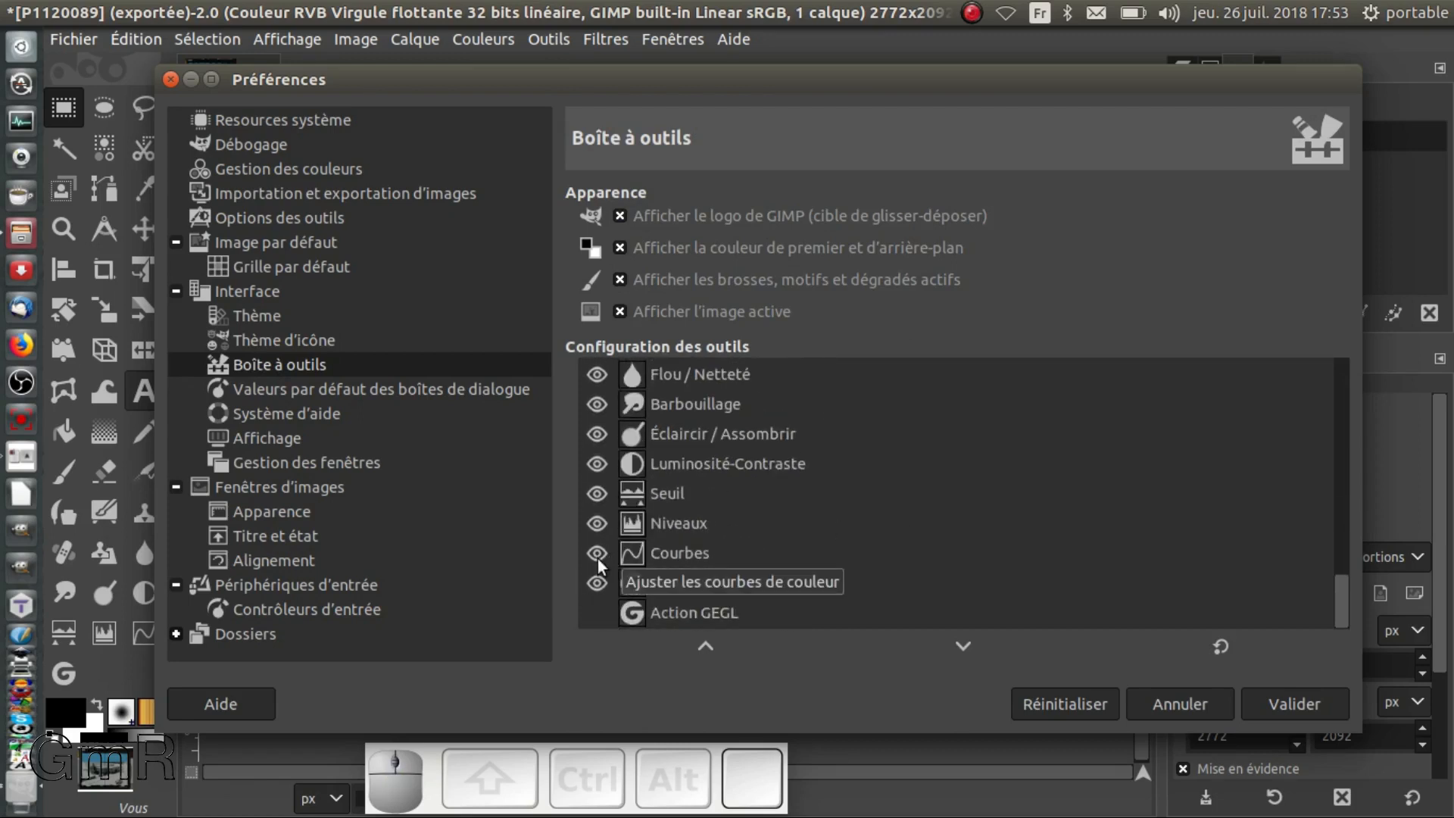
{"action": "left_click", "coordinate": [597, 558]}
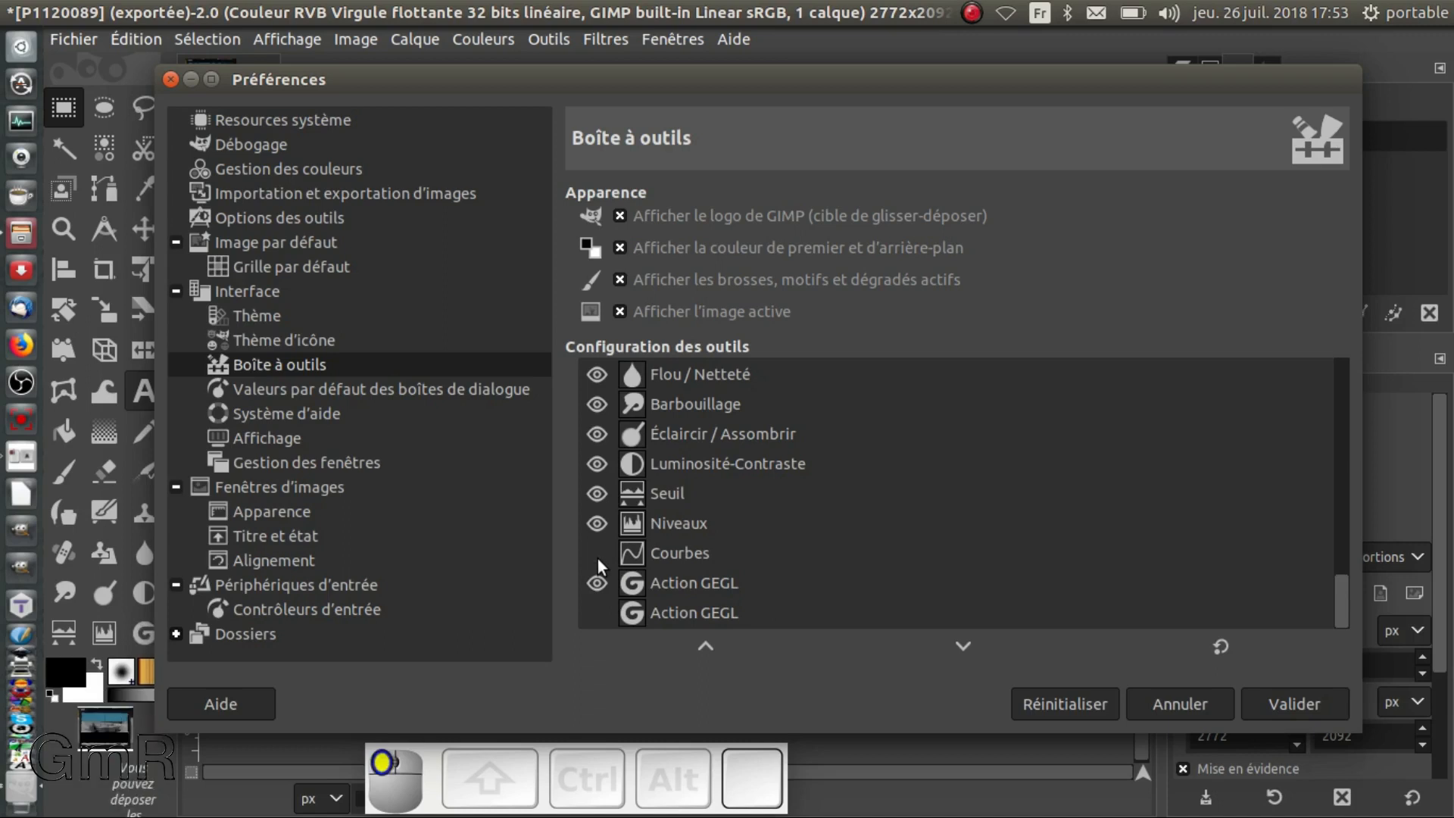
{"action": "left_click", "coordinate": [597, 558]}
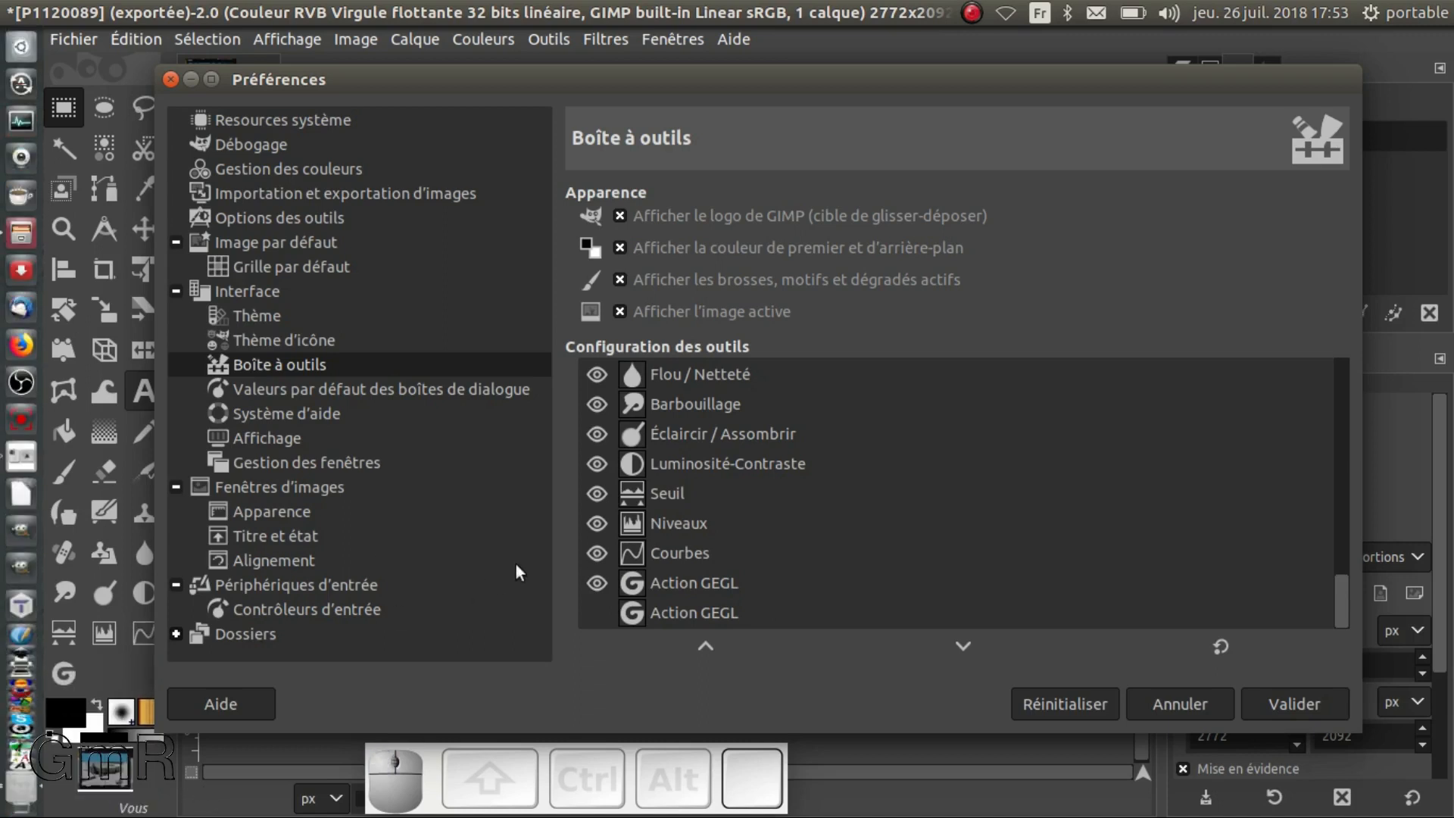
- Hide the Handle Transform tool (Transformation par poignées), show it again, and cancel the preferences
{"action": "scroll", "coordinate": [697, 441], "scroll_direction": "up", "scroll_amount": 8}
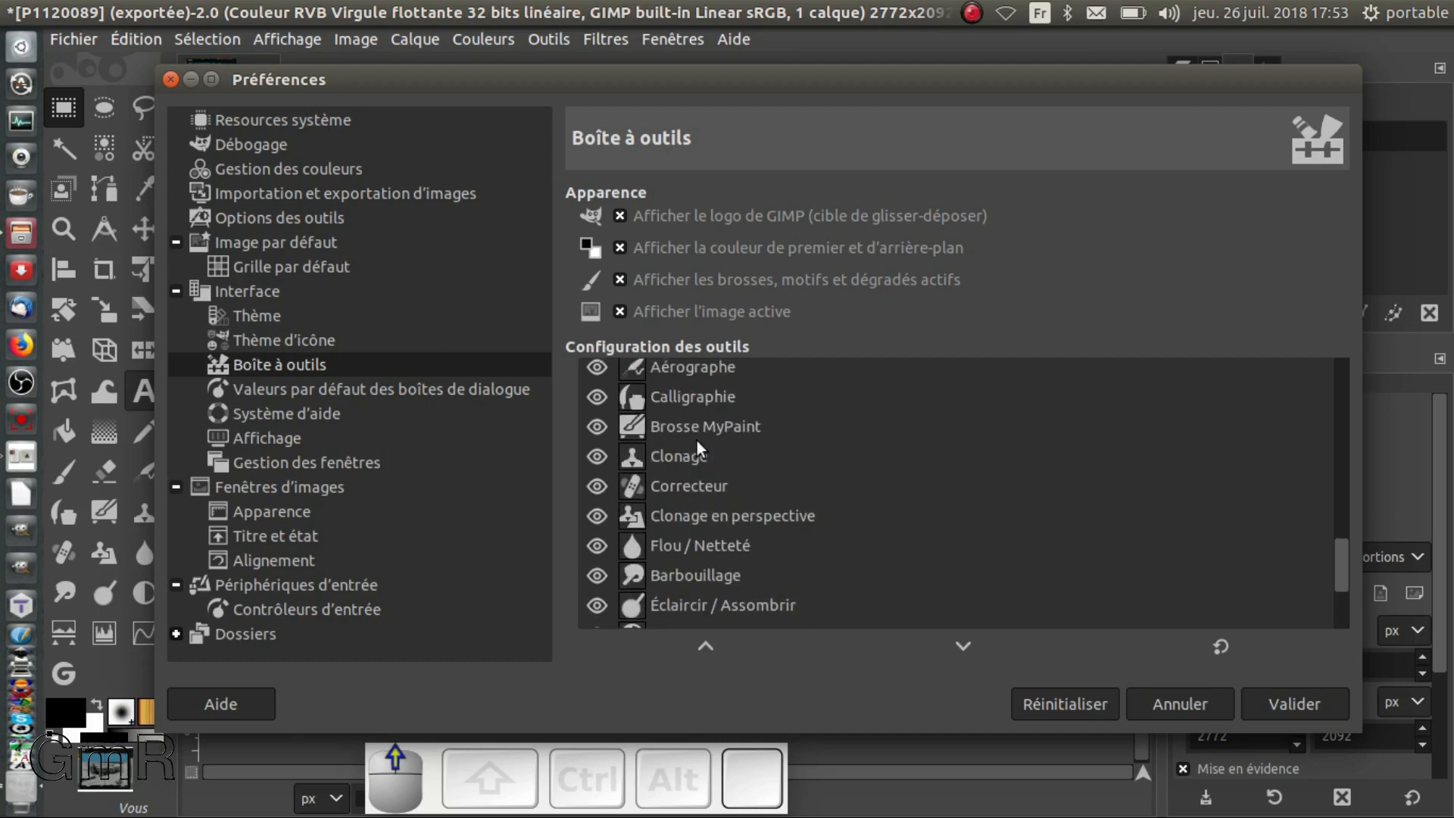
{"action": "scroll", "coordinate": [696, 440], "scroll_direction": "up", "scroll_amount": 3}
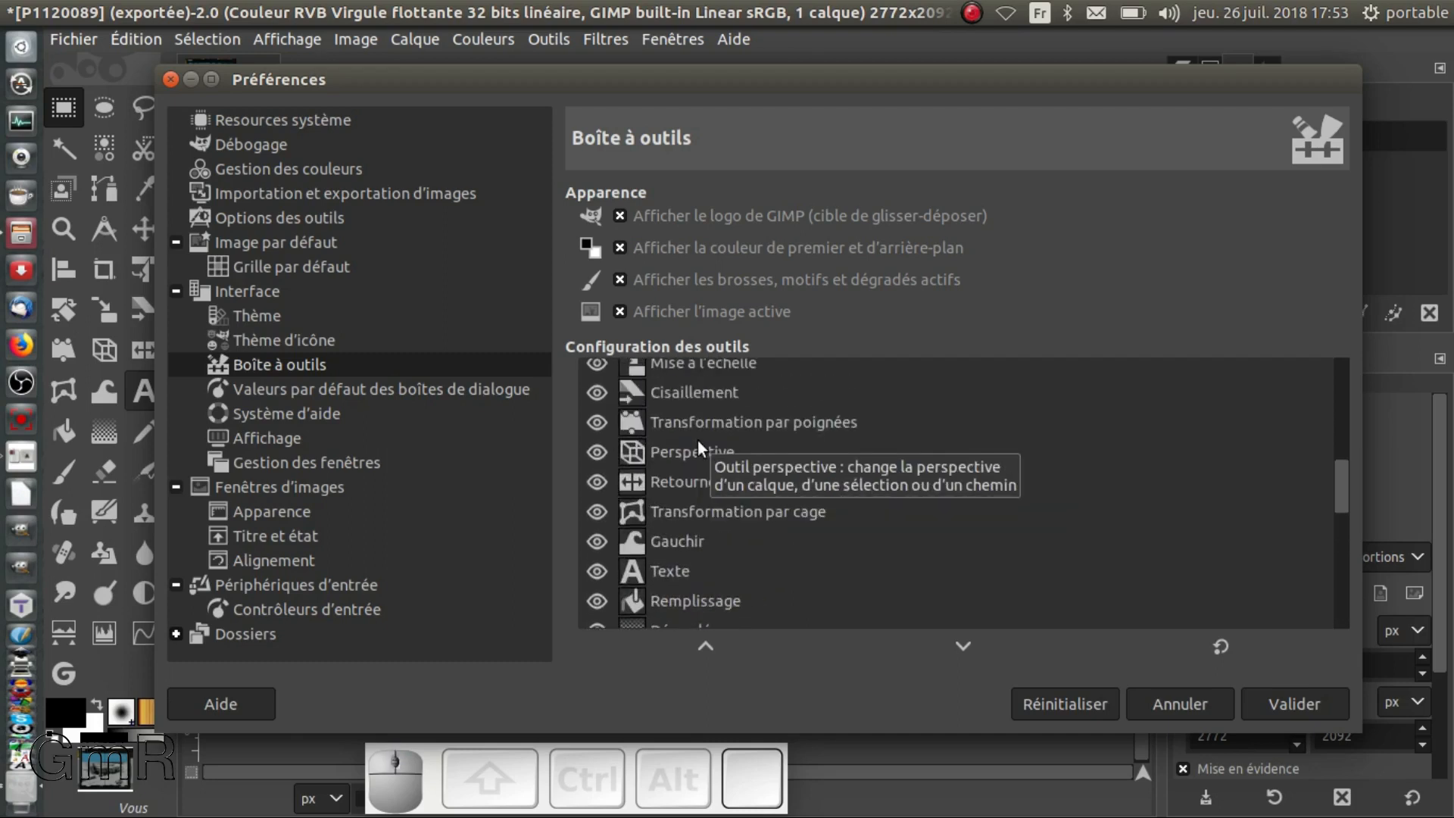
{"action": "left_click", "coordinate": [598, 421]}
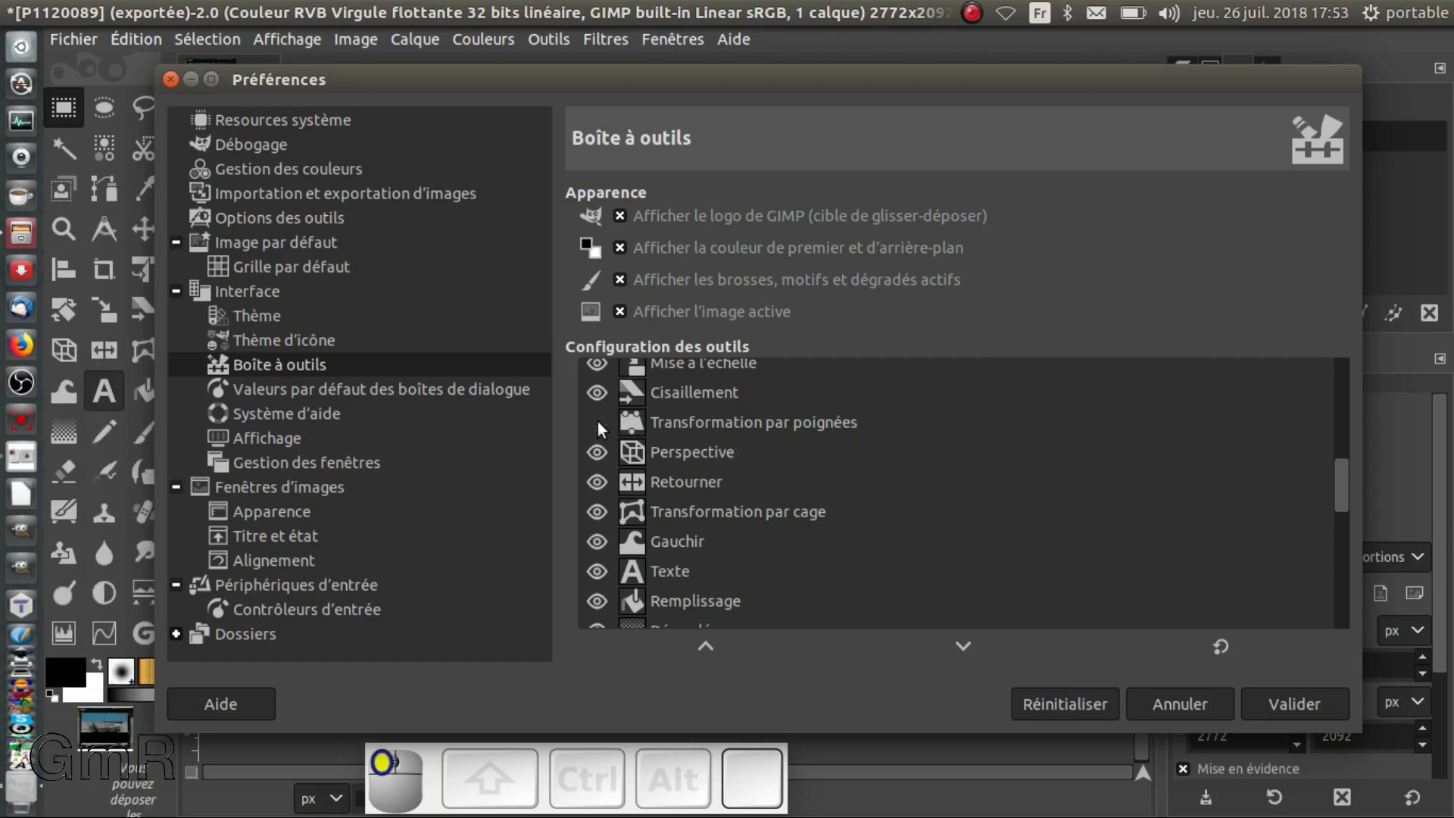
{"action": "left_click", "coordinate": [597, 421]}
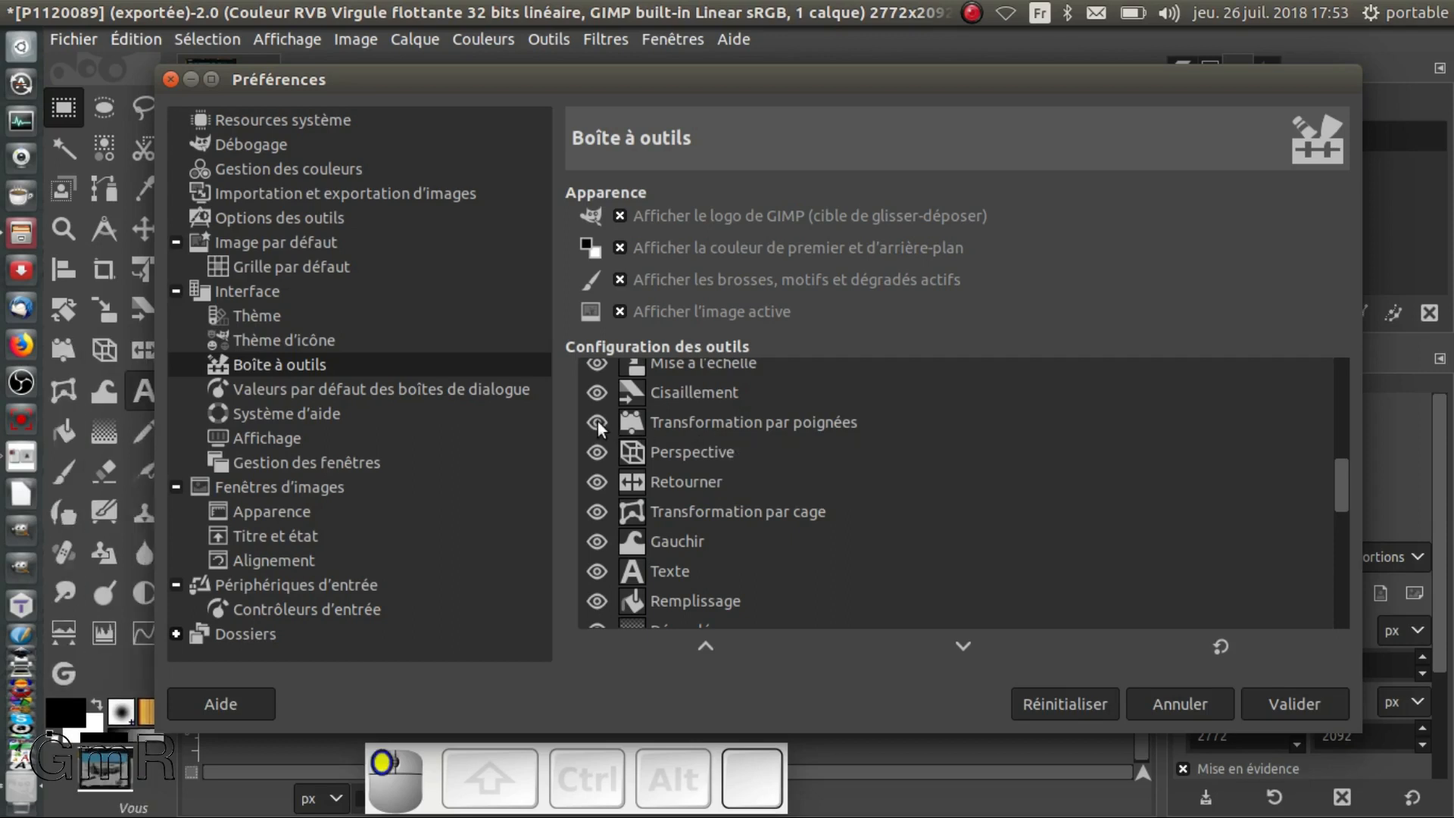
{"action": "left_click", "coordinate": [1191, 703]}
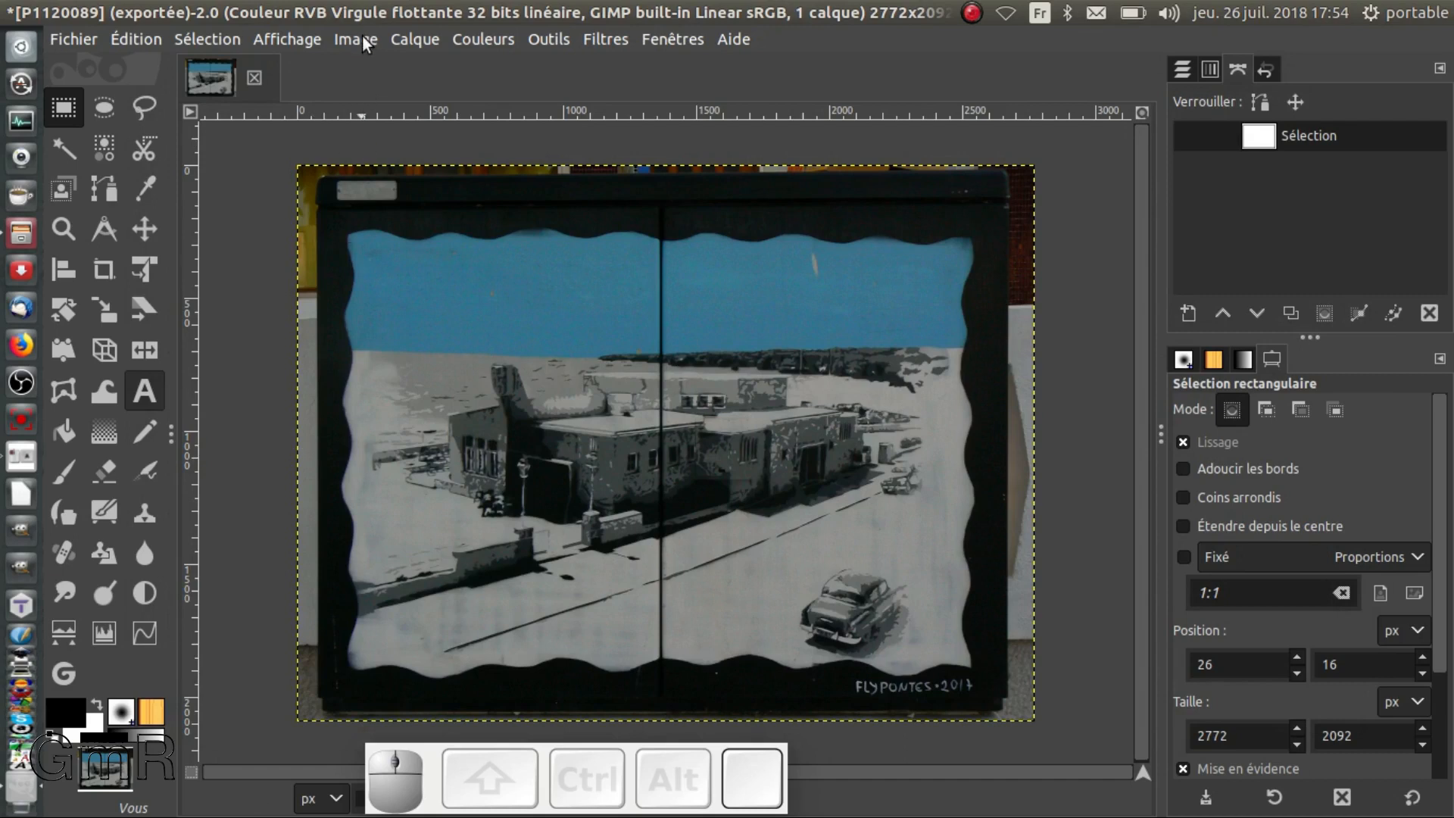
- In Levels, pick the all-channel white point on the painted road and the black point in the building's dark doorway
{"action": "left_click", "coordinate": [497, 40]}
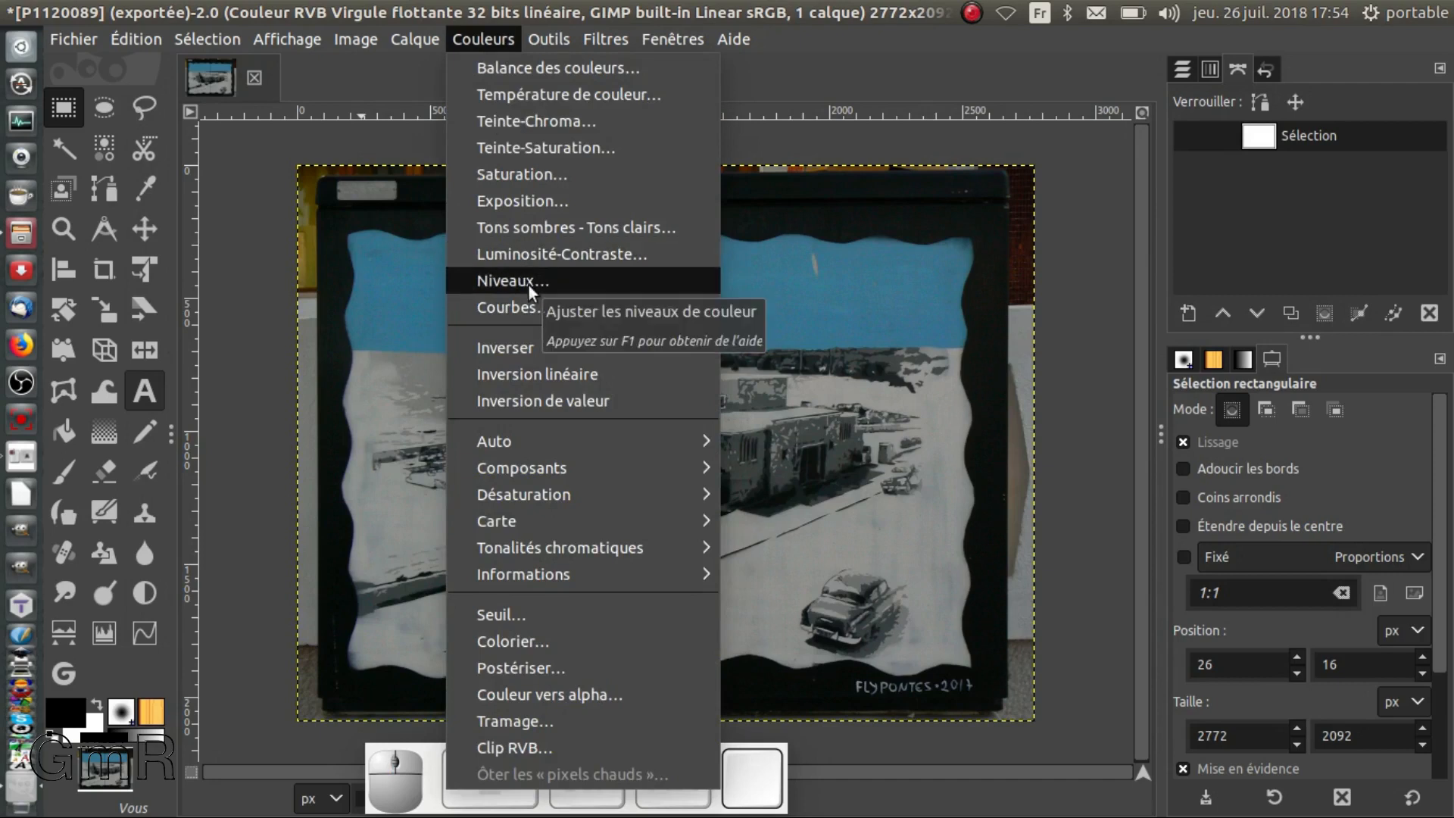
{"action": "left_click", "coordinate": [565, 284]}
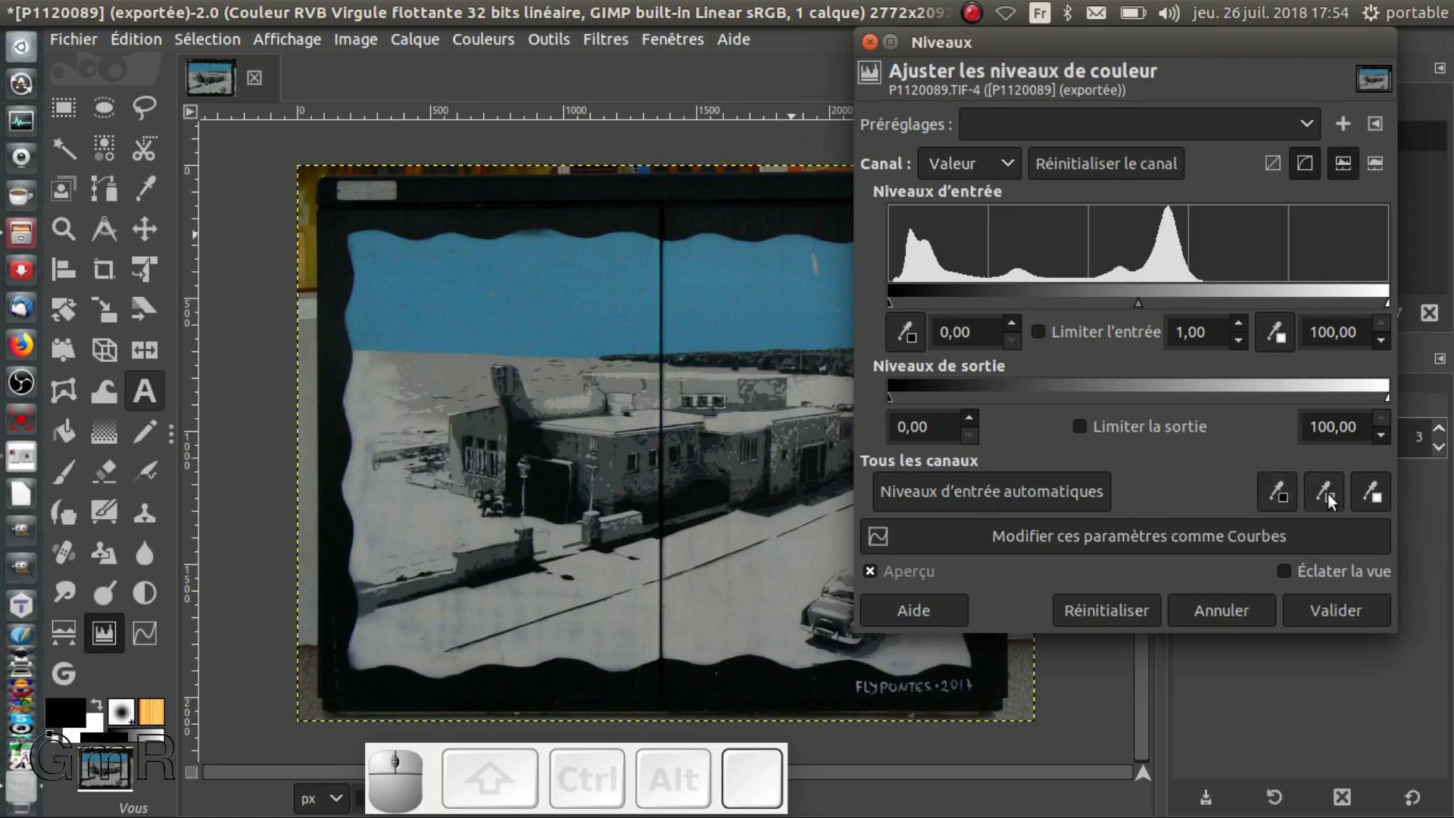
{"action": "left_click", "coordinate": [1378, 494]}
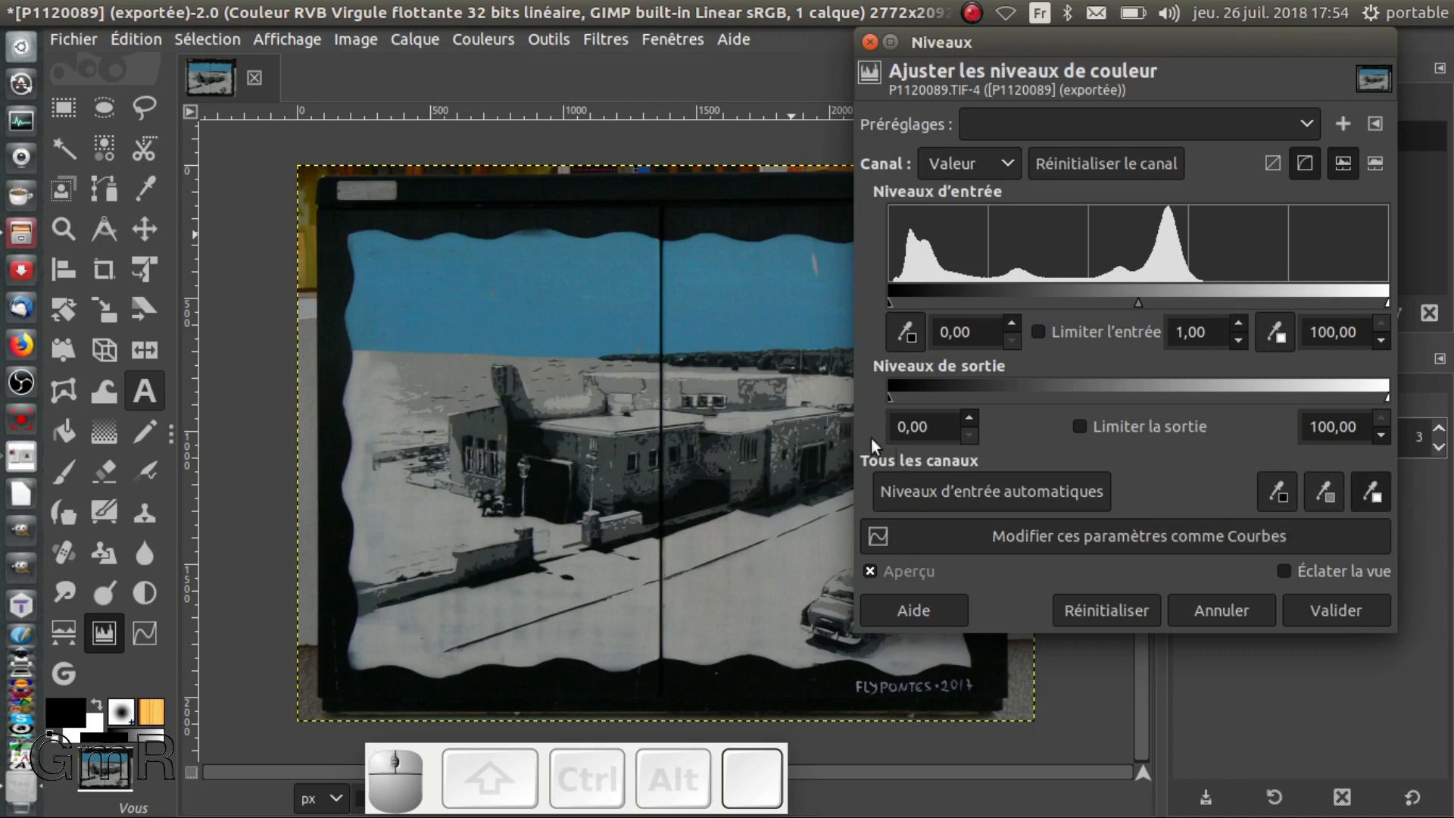
{"action": "left_click", "coordinate": [710, 542]}
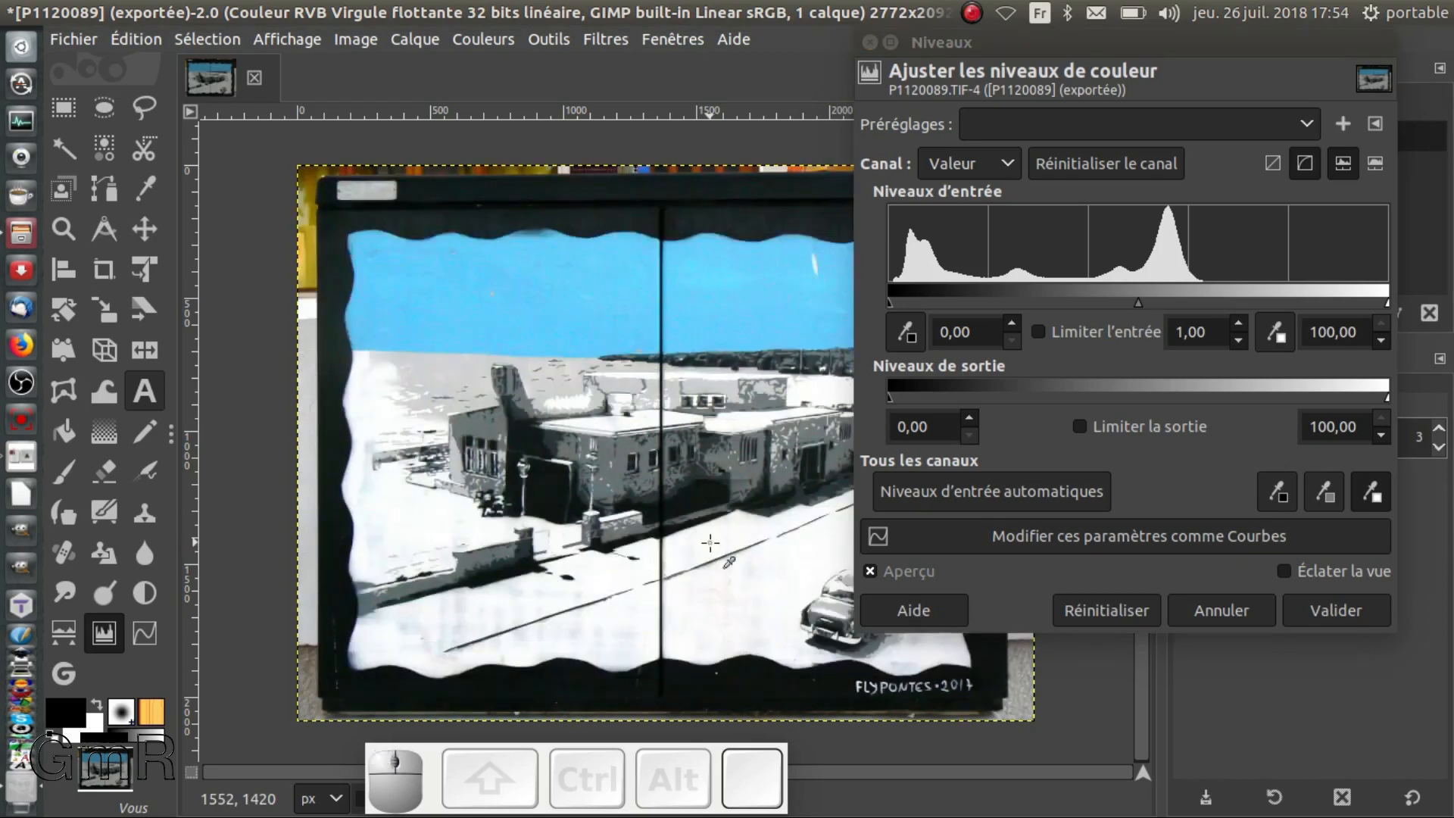
{"action": "left_click", "coordinate": [1283, 492]}
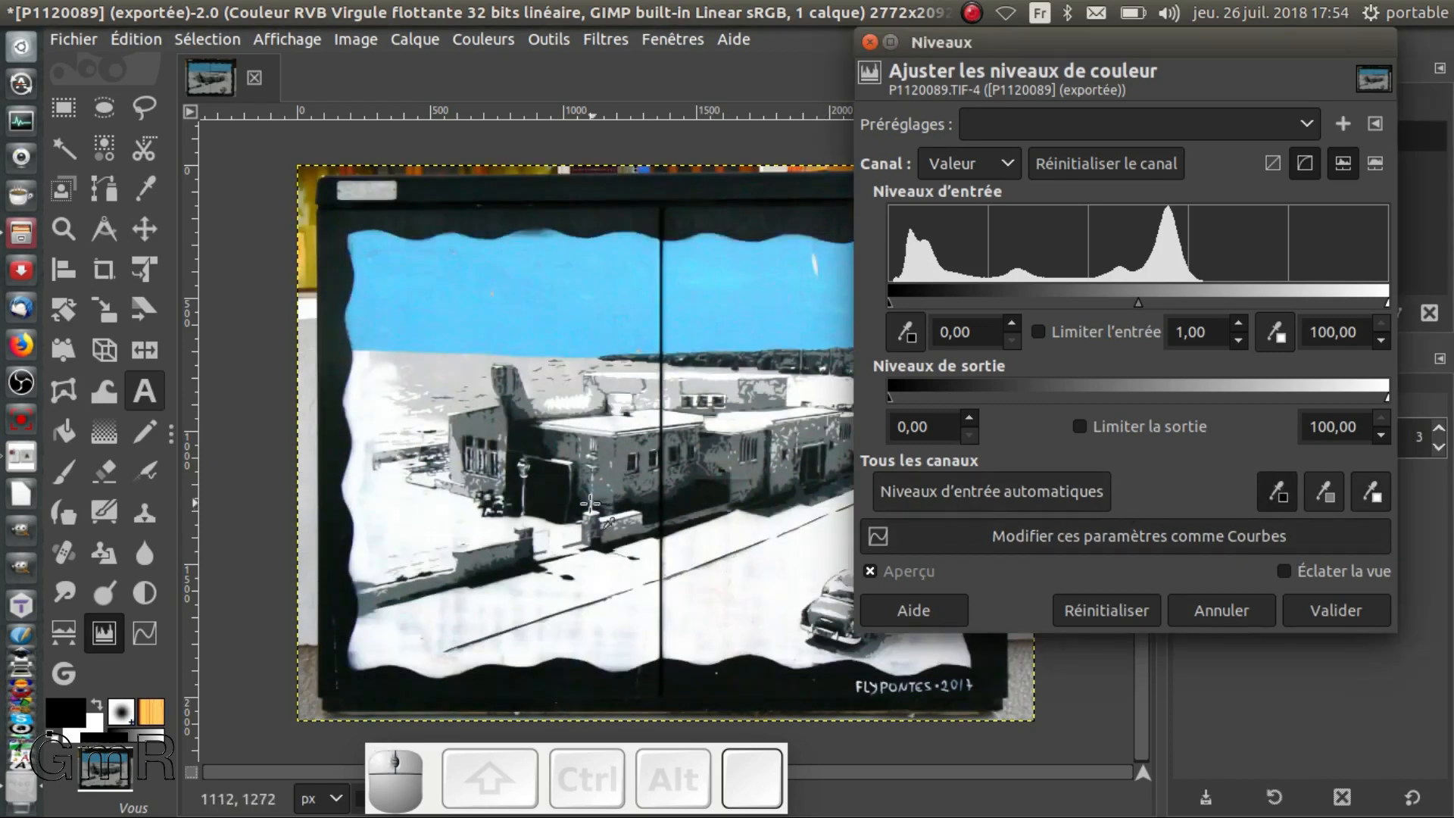
{"action": "left_click", "coordinate": [548, 497]}
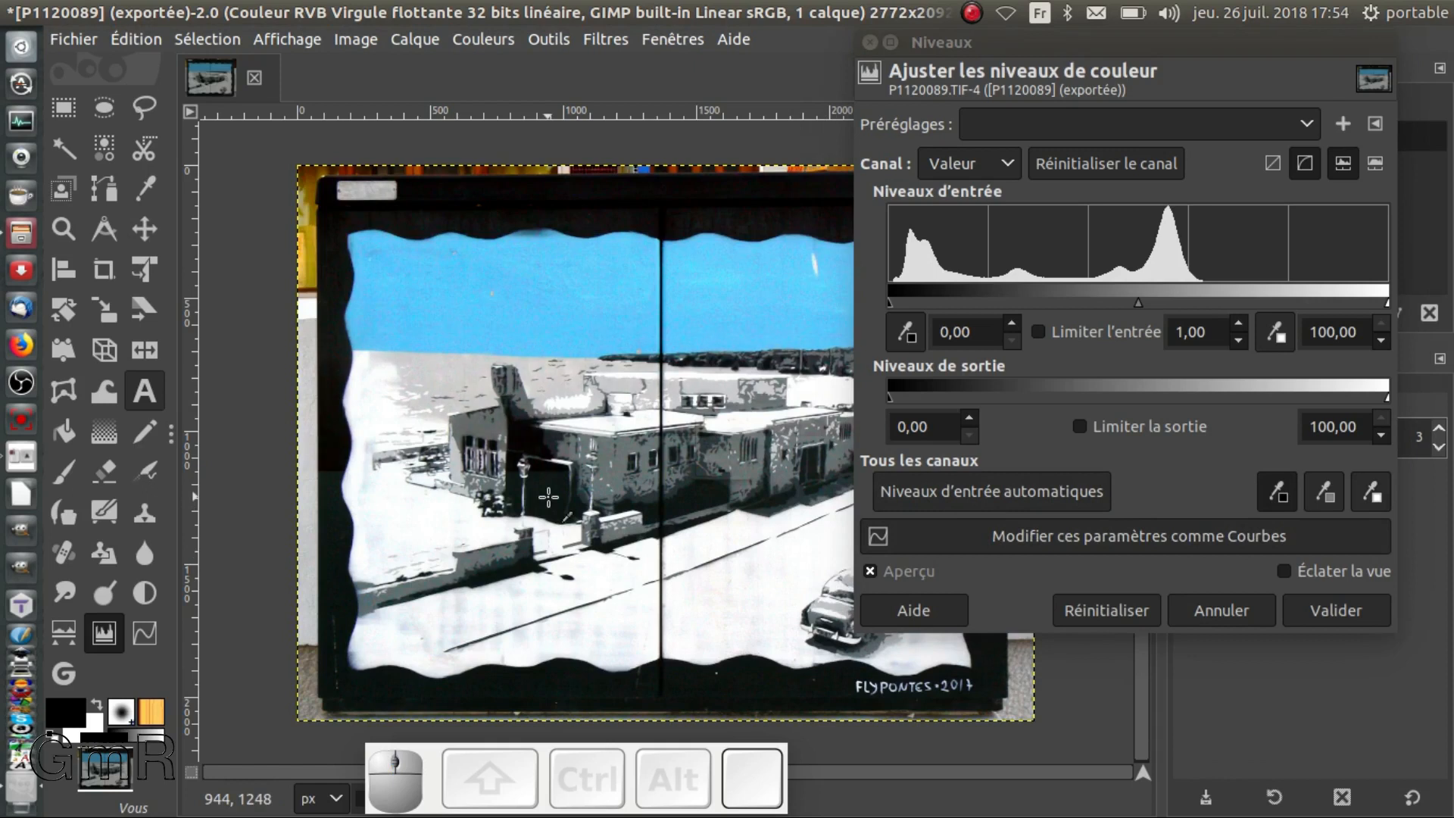
- Pick the all-channel gray point on the building's gray front wall and apply the Levels correction
{"action": "left_click", "coordinate": [1331, 497]}
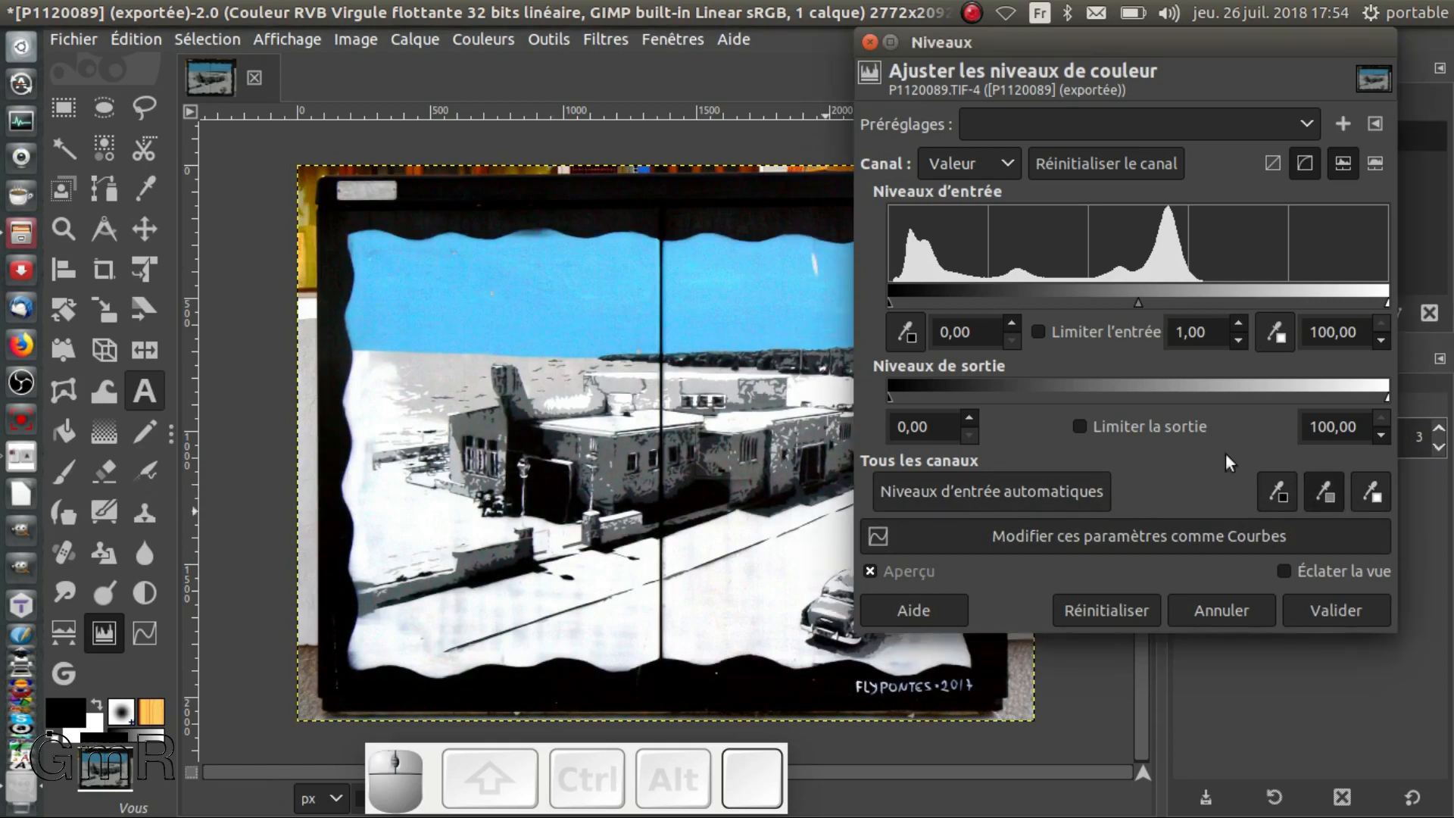
{"action": "left_click", "coordinate": [624, 451]}
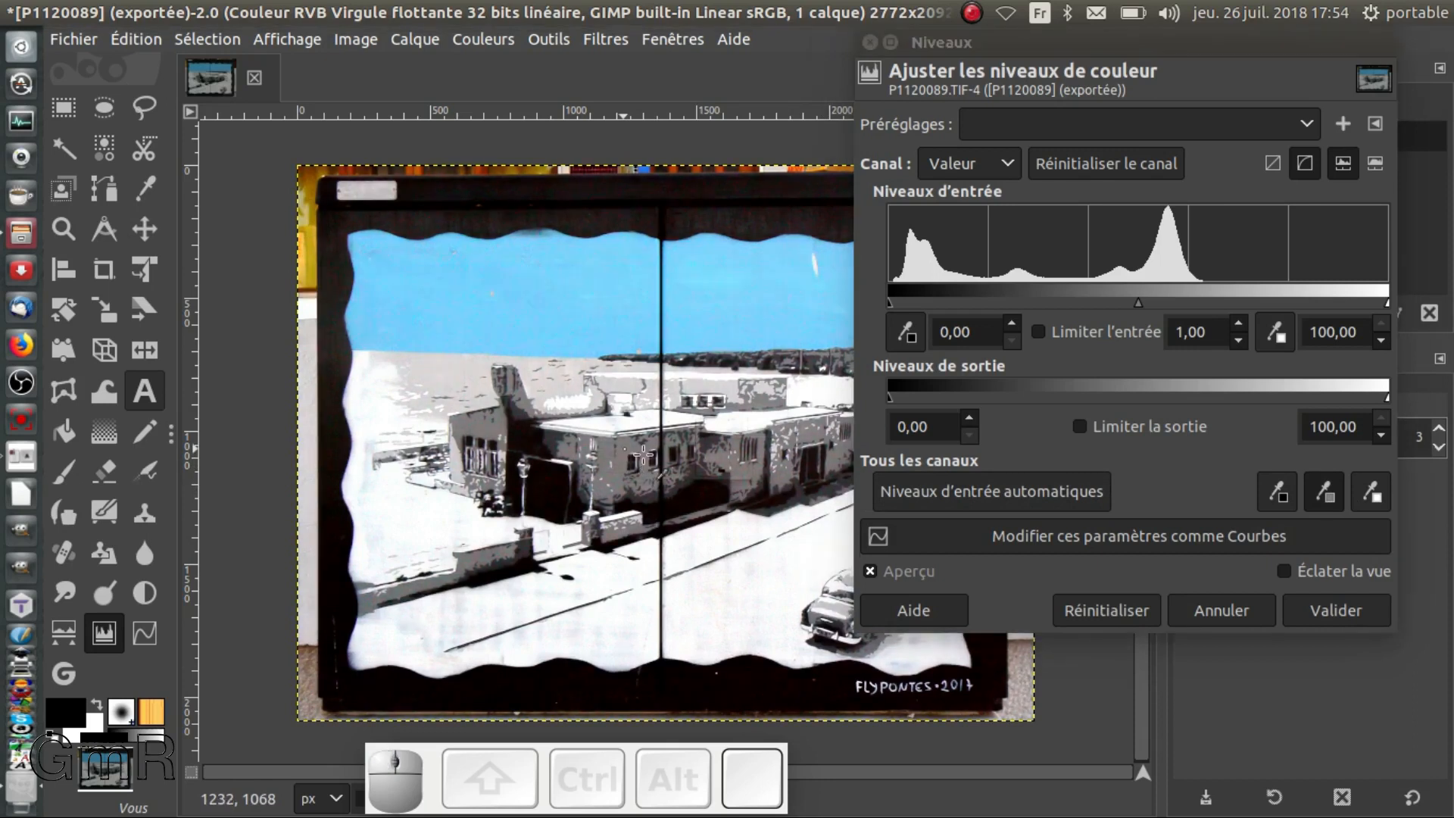
{"action": "left_click", "coordinate": [1347, 616]}
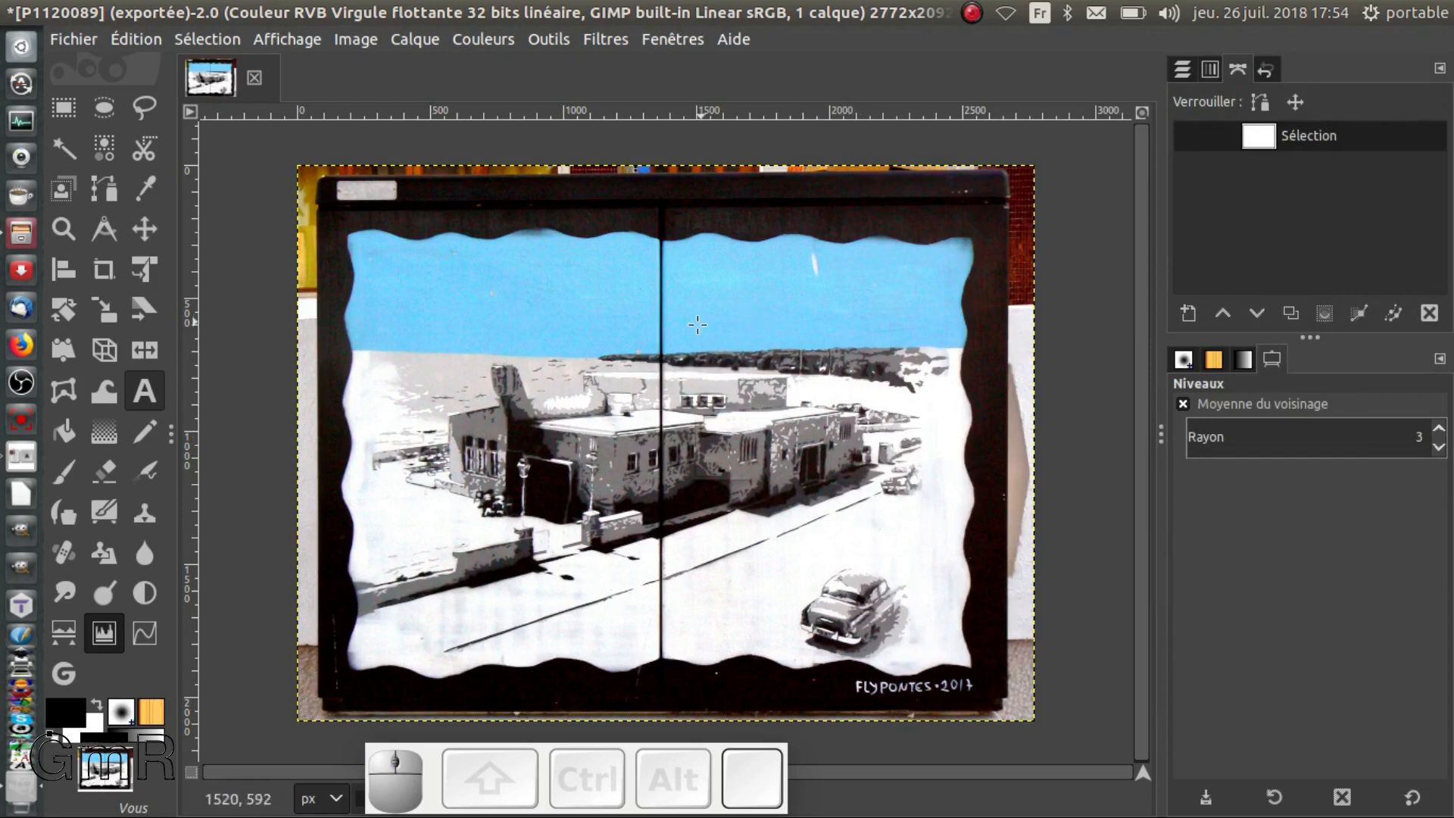
- Examine the color-corrected building, road and car up close, and return to the whole image
{"action": "scroll", "coordinate": [673, 374], "scroll_direction": "up", "scroll_amount": 1}
{"action": "scroll", "coordinate": [673, 374], "scroll_direction": "up", "scroll_amount": 2}
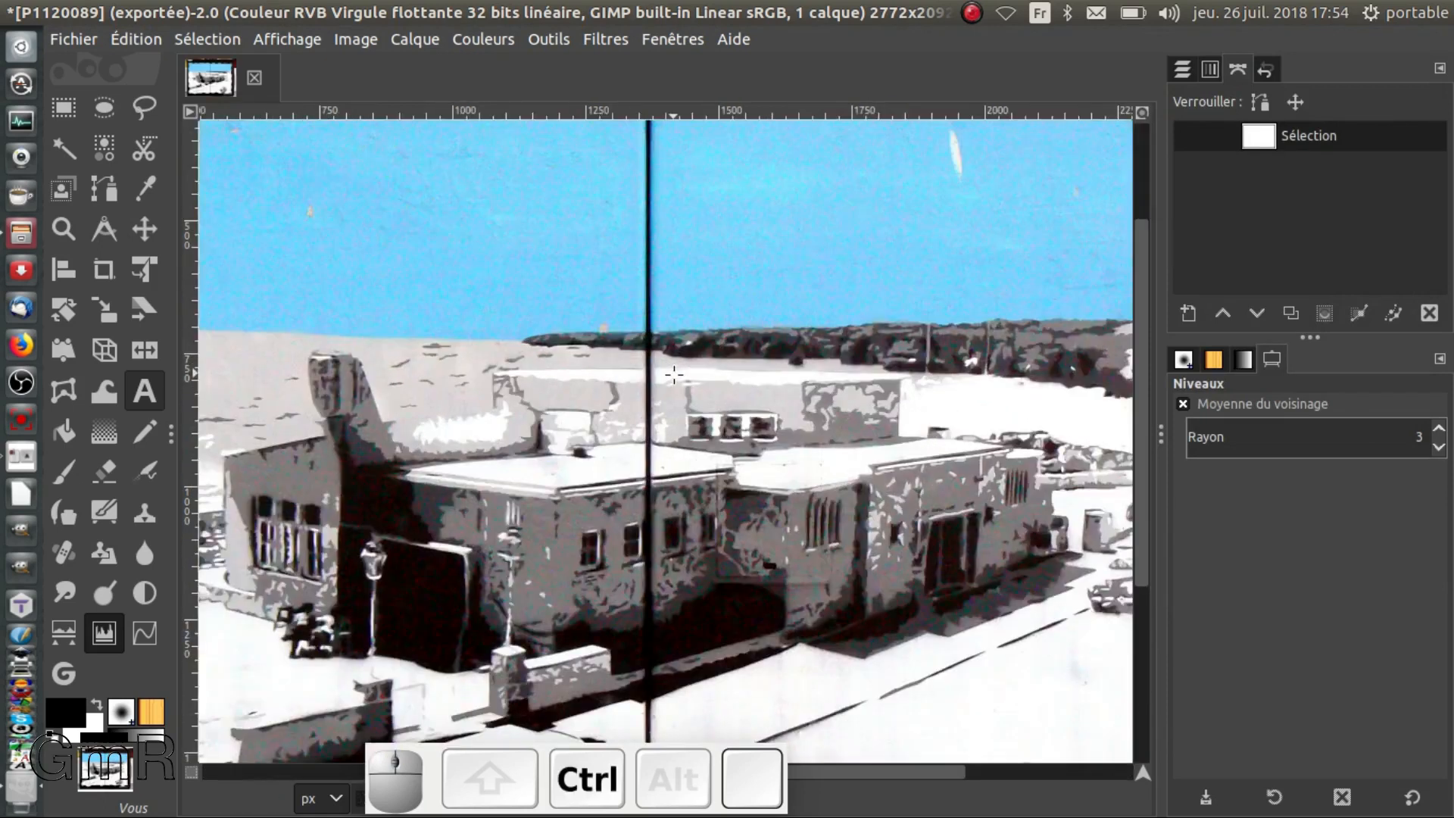
{"action": "scroll", "coordinate": [673, 374], "scroll_direction": "down", "scroll_amount": 1}
{"action": "scroll", "coordinate": [673, 374], "scroll_direction": "down", "scroll_amount": 1}
{"action": "scroll", "coordinate": [736, 395], "scroll_direction": "up", "scroll_amount": 2}
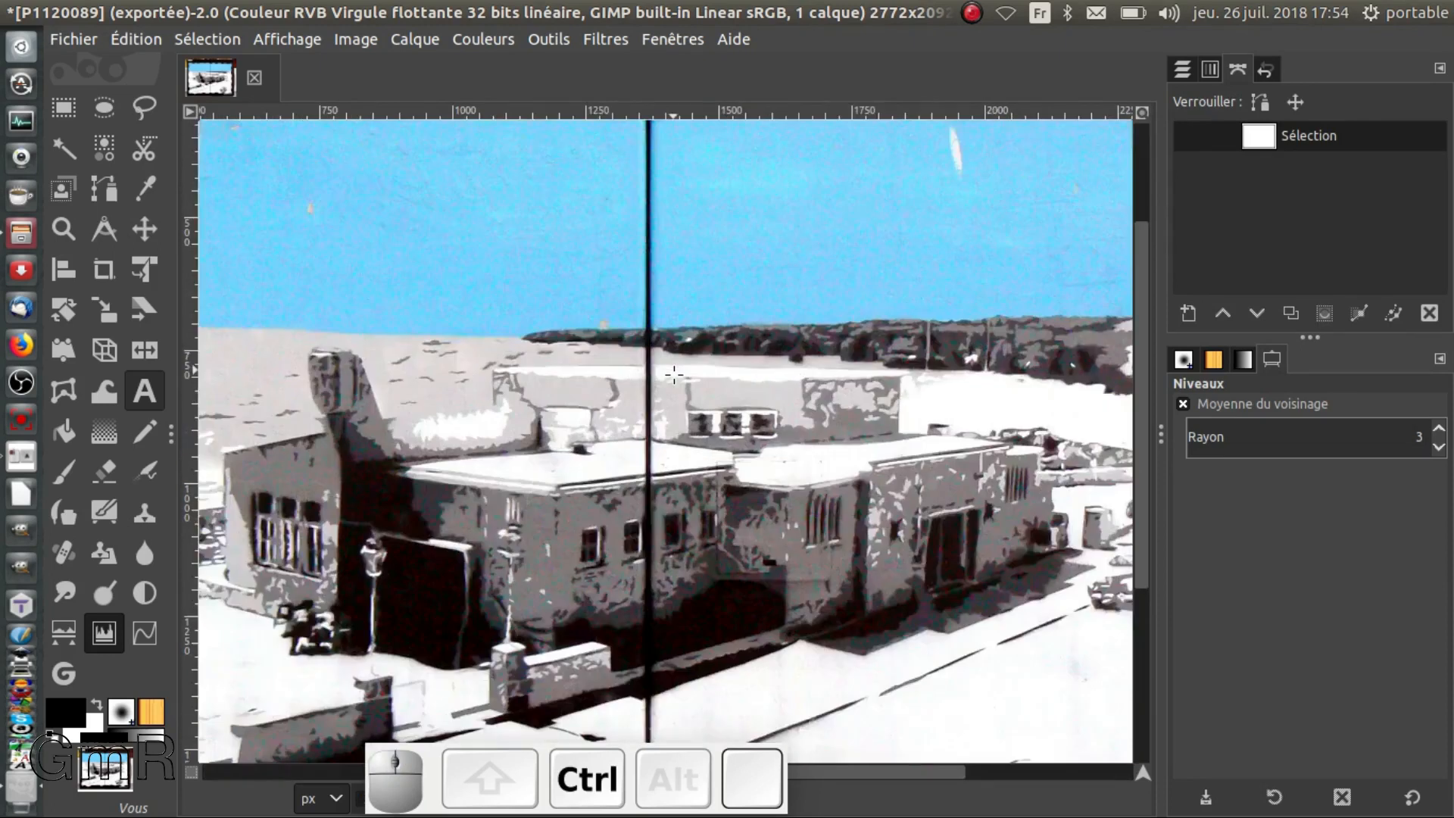
{"action": "scroll", "coordinate": [736, 394], "scroll_direction": "down", "scroll_amount": 6}
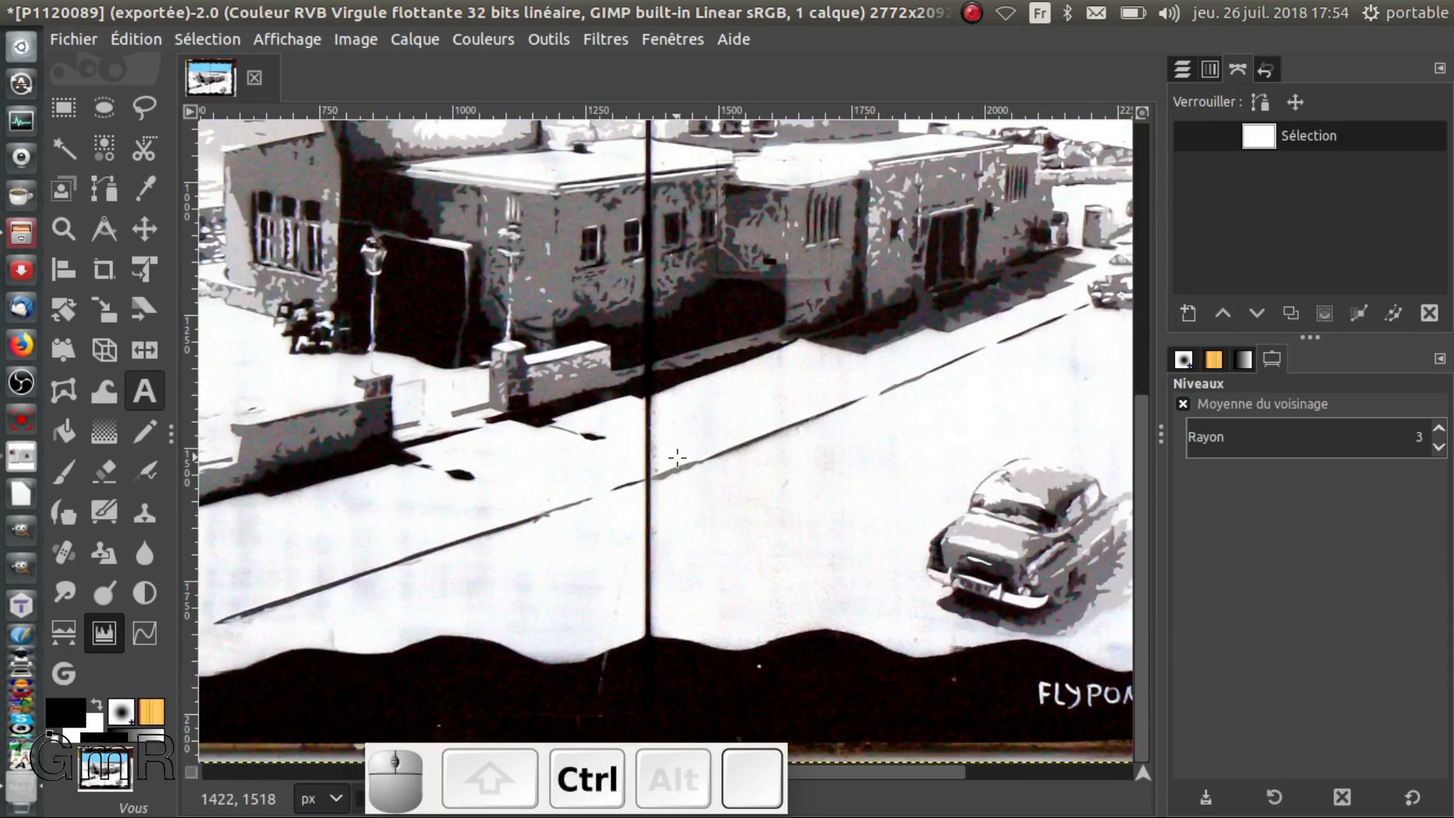
{"action": "scroll", "coordinate": [676, 456], "scroll_direction": "up", "scroll_amount": 1}
{"action": "scroll", "coordinate": [676, 457], "scroll_direction": "down", "scroll_amount": 3}
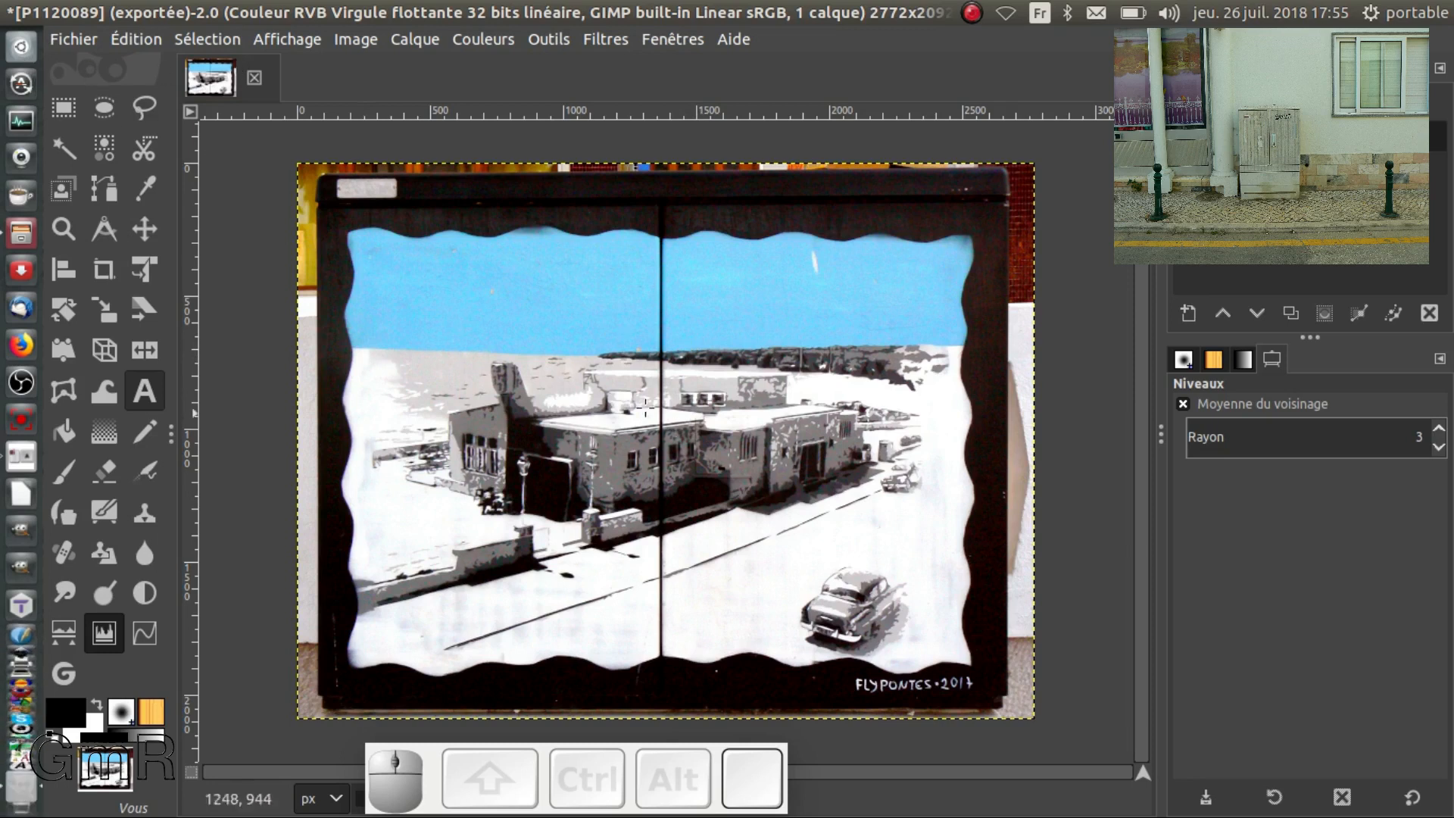
- Export the color-corrected image again to P1120089.png
{"action": "left_click", "coordinate": [71, 36]}
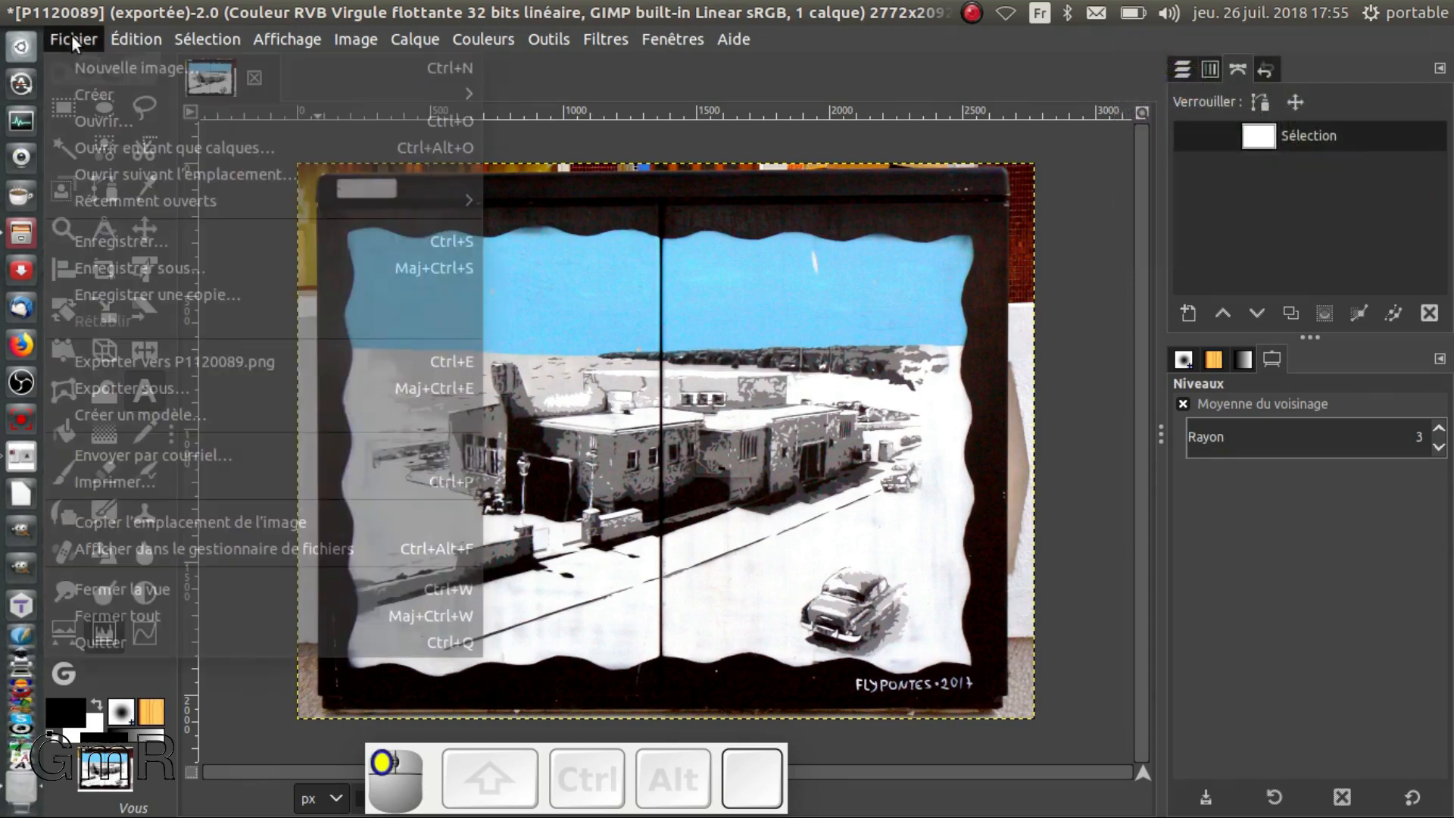
{"action": "left_click", "coordinate": [127, 362]}
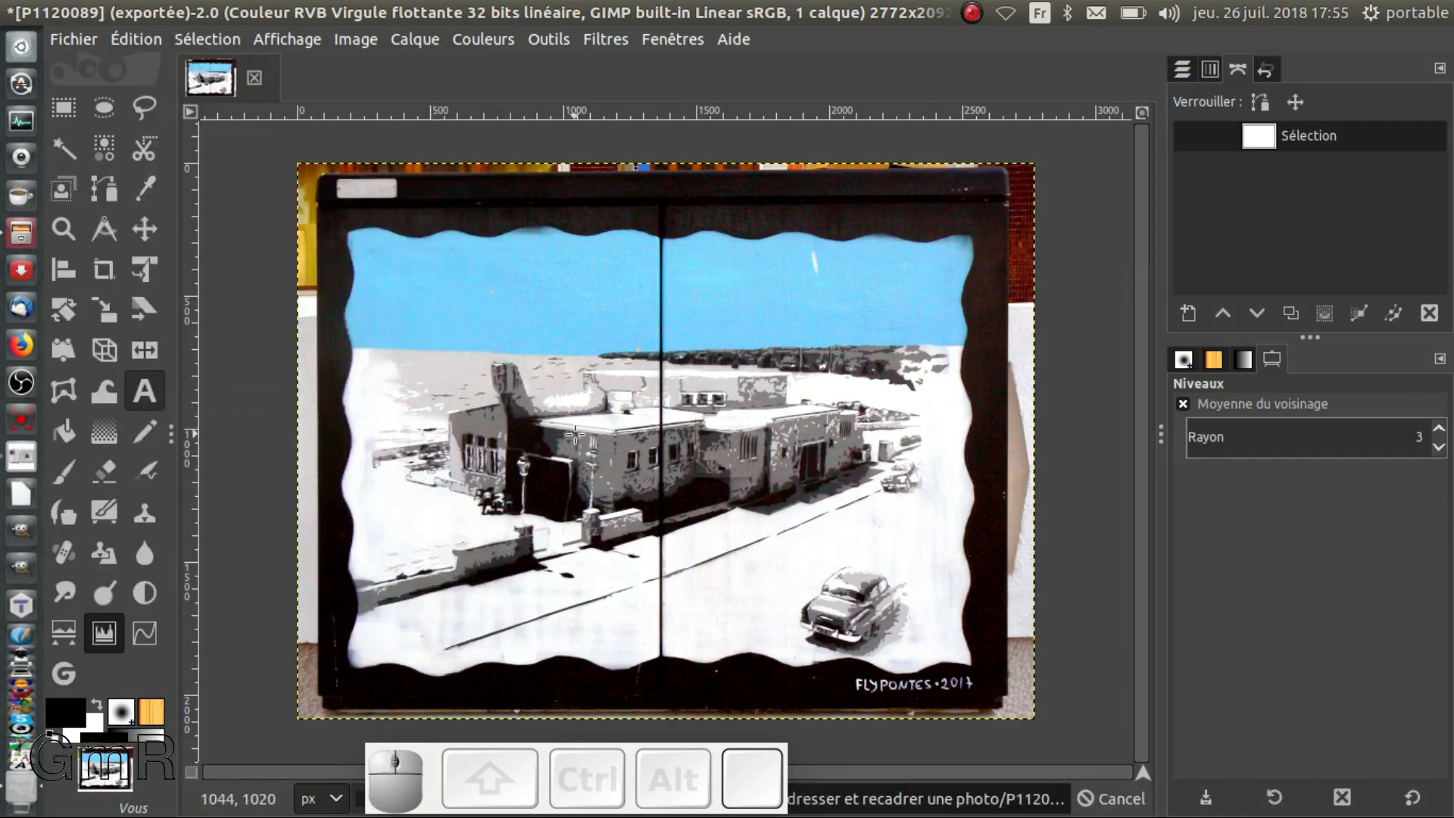